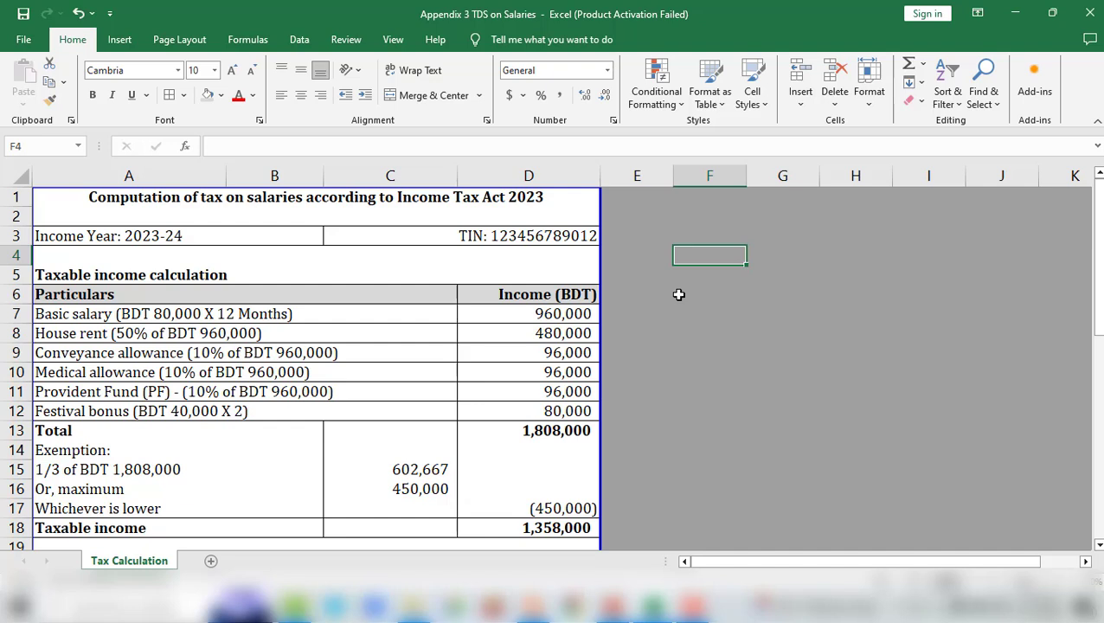
# Examine the income year and TIN cells and the formulas for basic salary, house rent and conveyance allowance
pyautogui.click(129, 239)
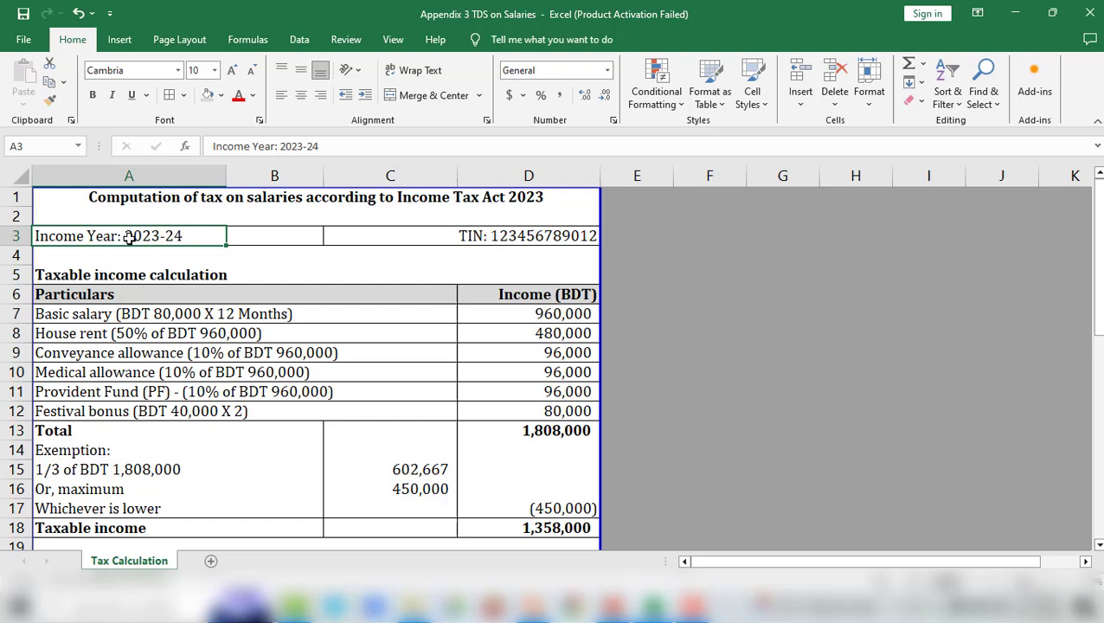
pyautogui.click(478, 236)
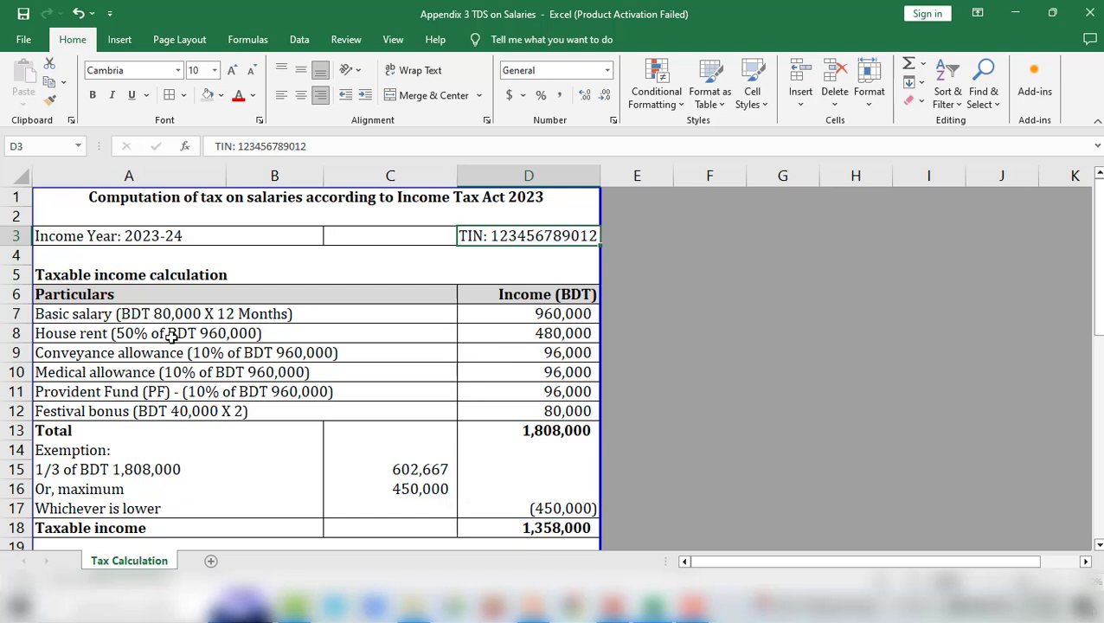
pyautogui.click(509, 317)
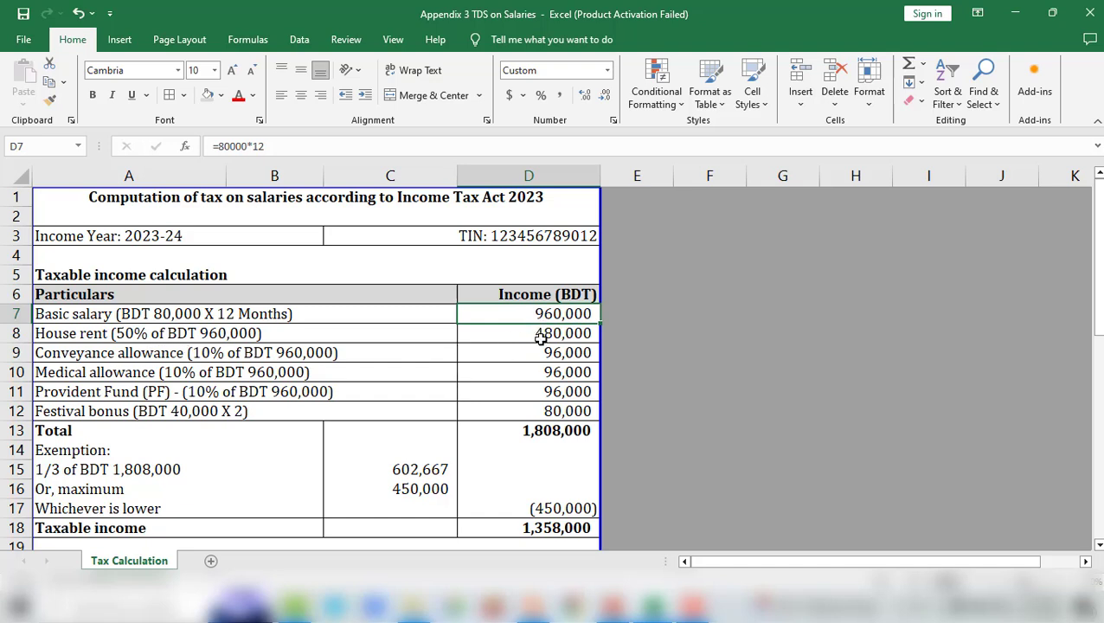
pyautogui.click(485, 336)
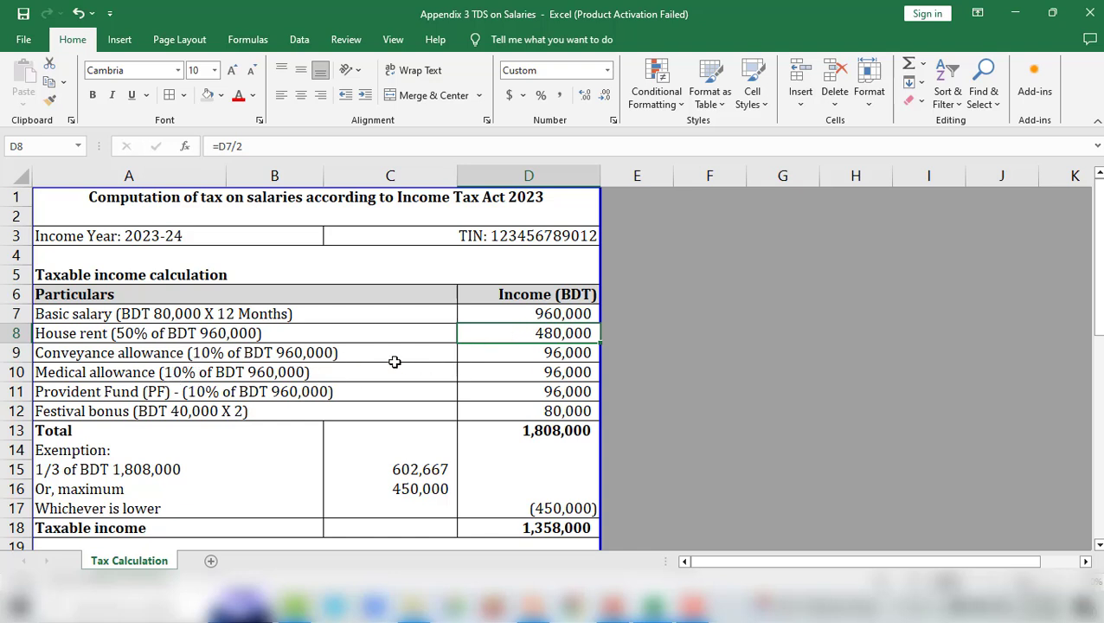
pyautogui.click(532, 354)
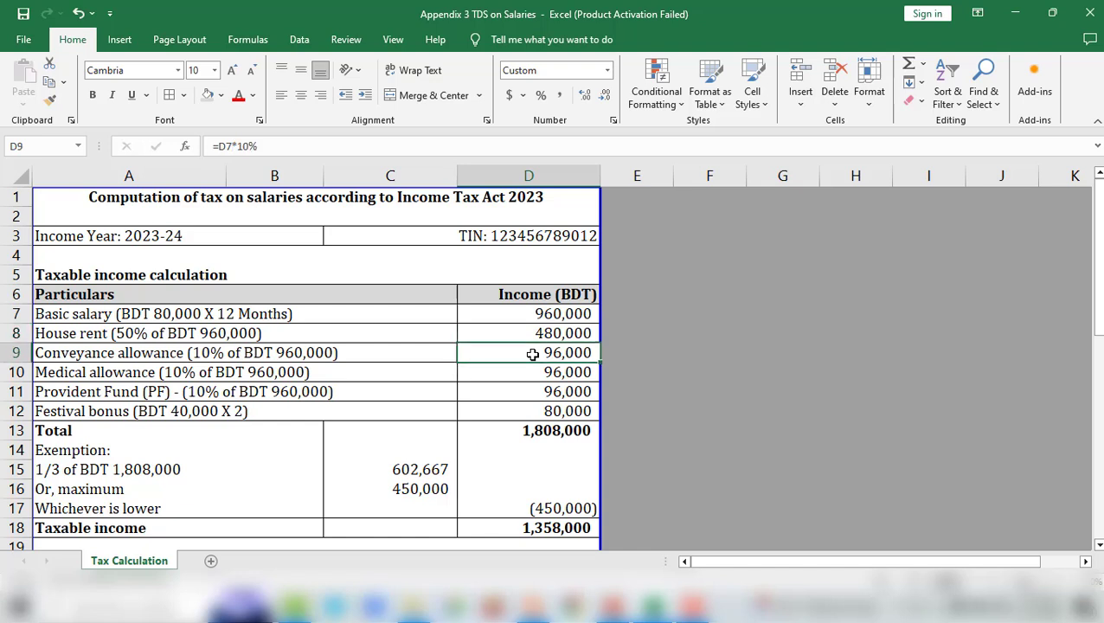
pyautogui.click(541, 315)
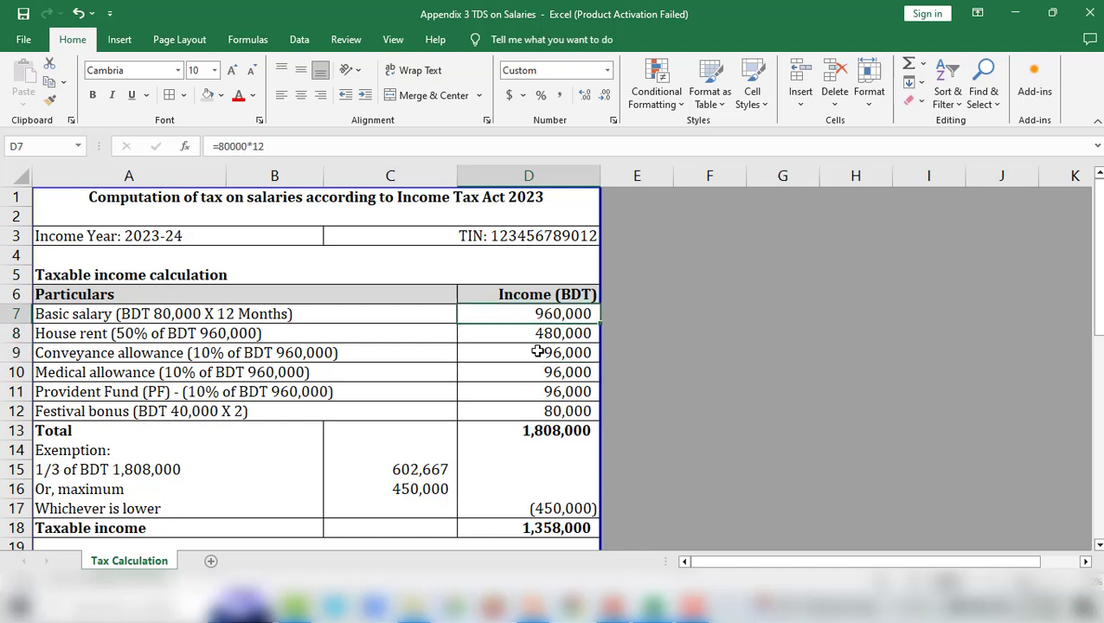
pyautogui.click(537, 352)
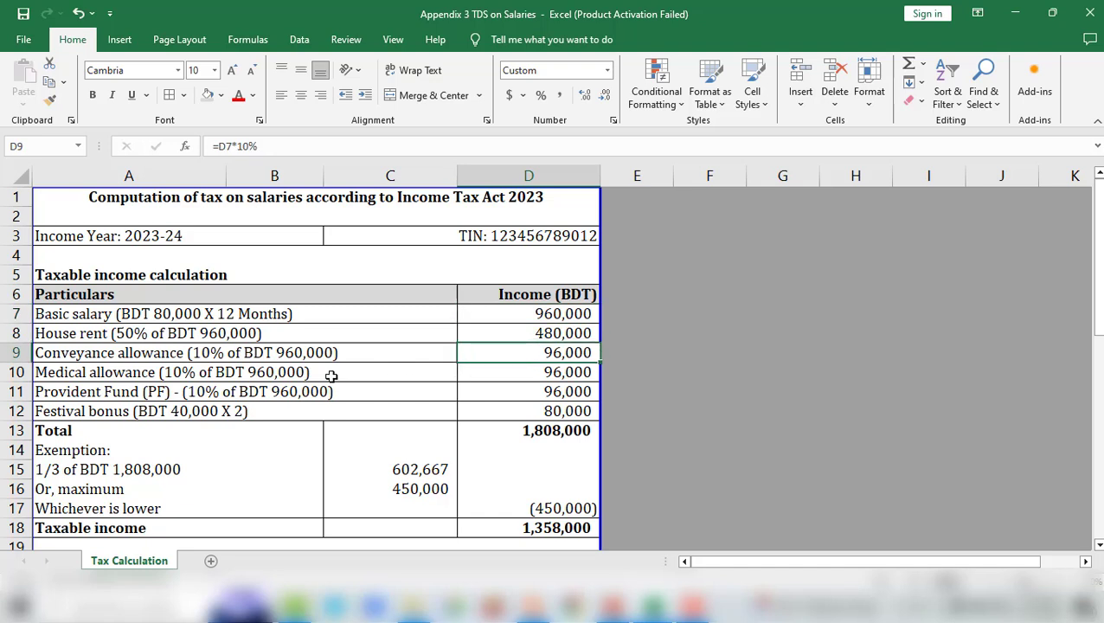
# Check the medical allowance, provident fund and festival bonus entries and the total income formula in D13
pyautogui.click(79, 377)
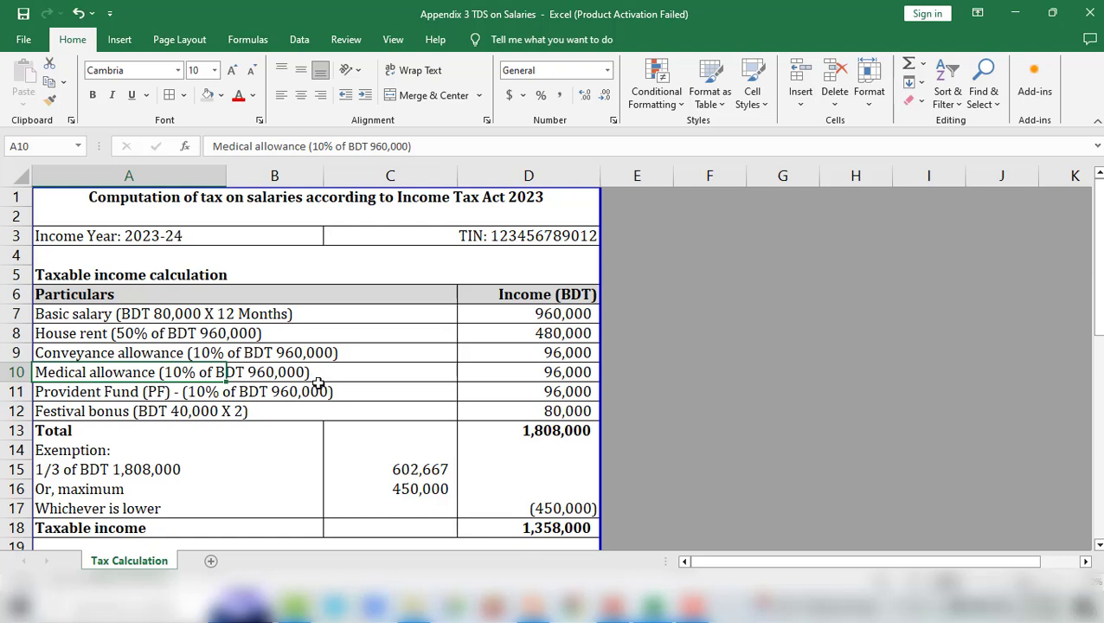
pyautogui.click(555, 391)
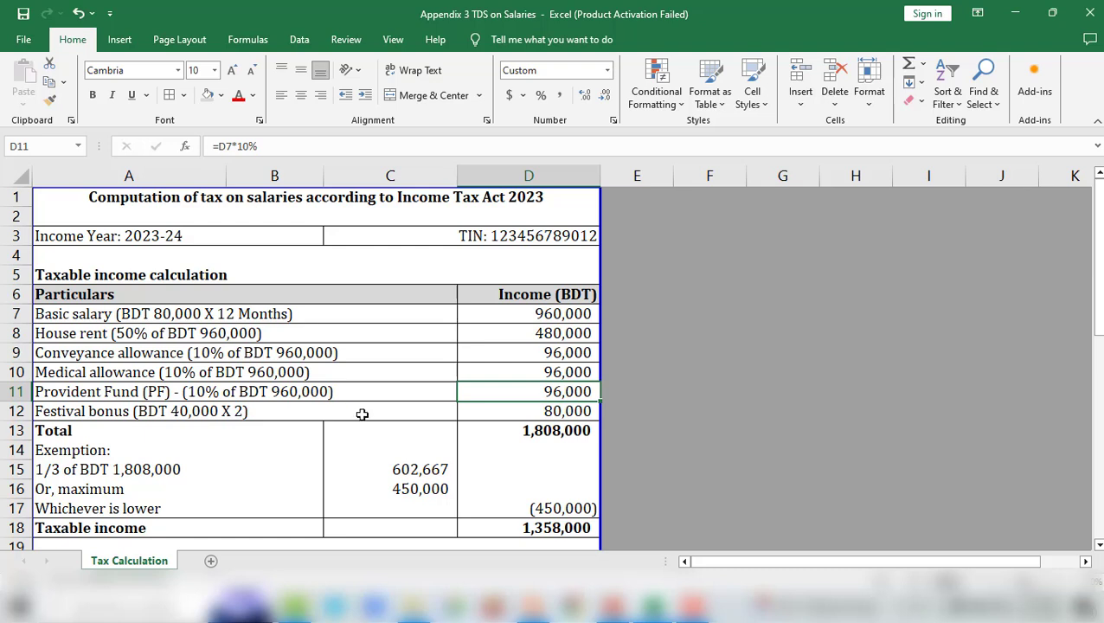
pyautogui.click(488, 411)
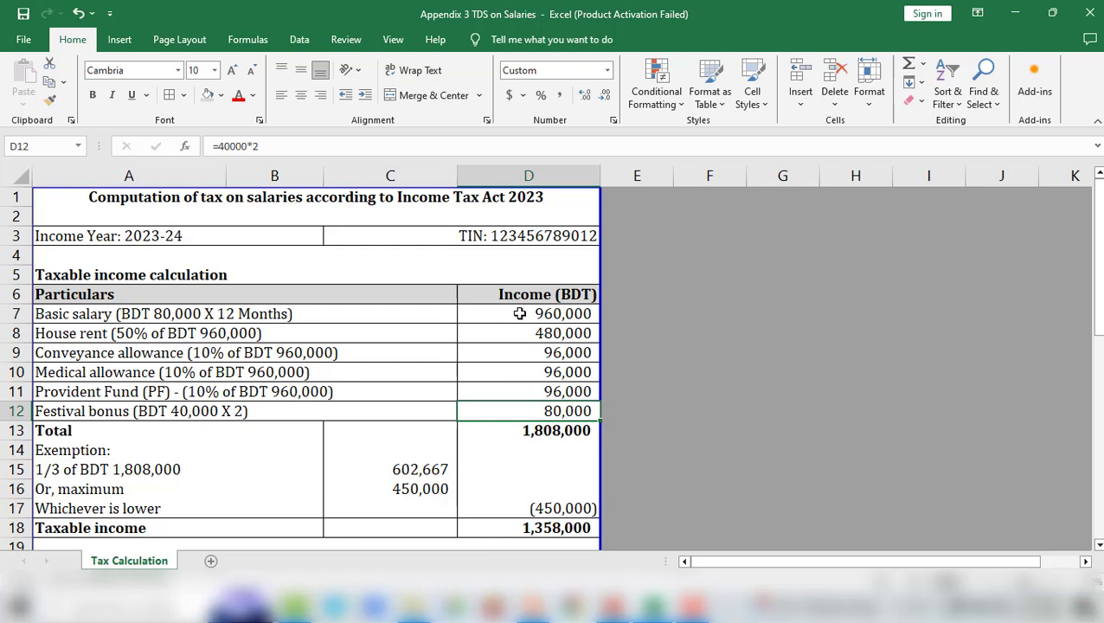
pyautogui.click(559, 432)
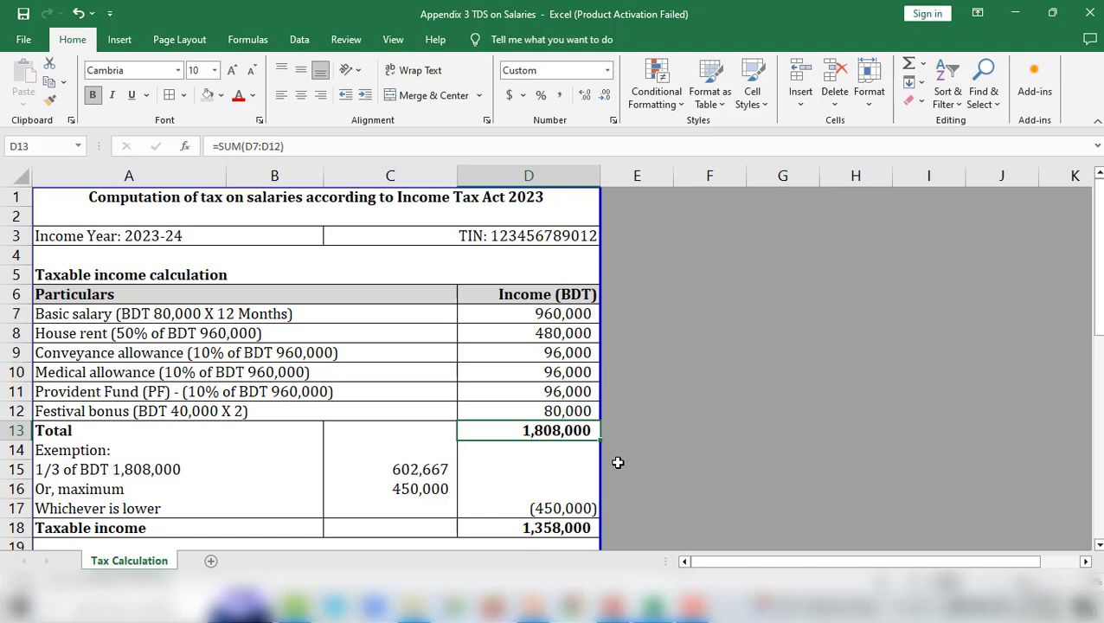
pyautogui.click(522, 477)
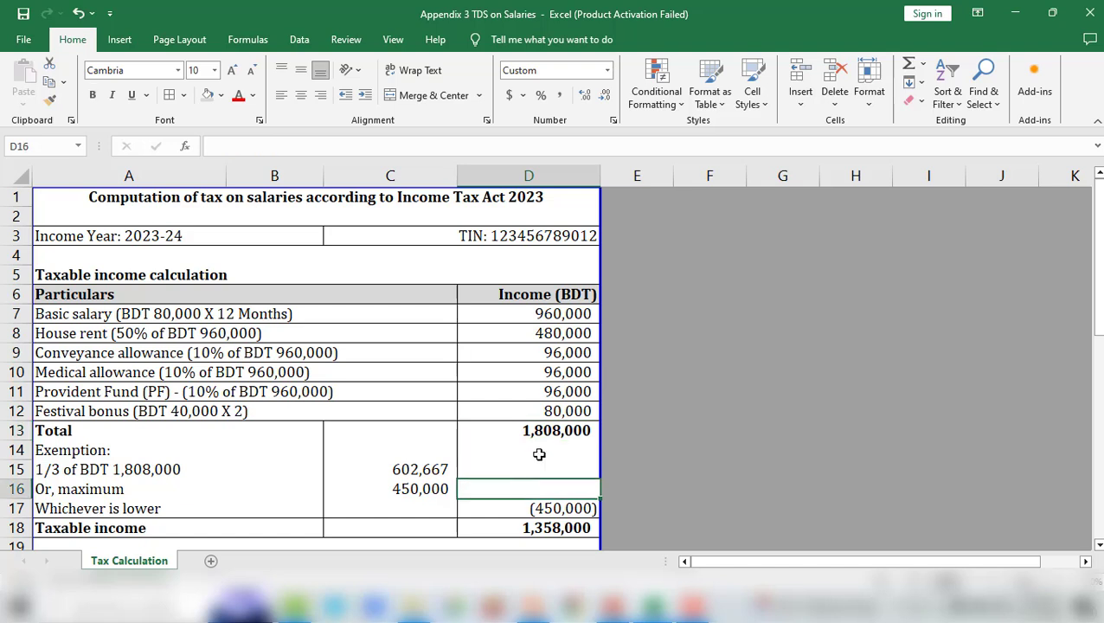
pyautogui.click(551, 430)
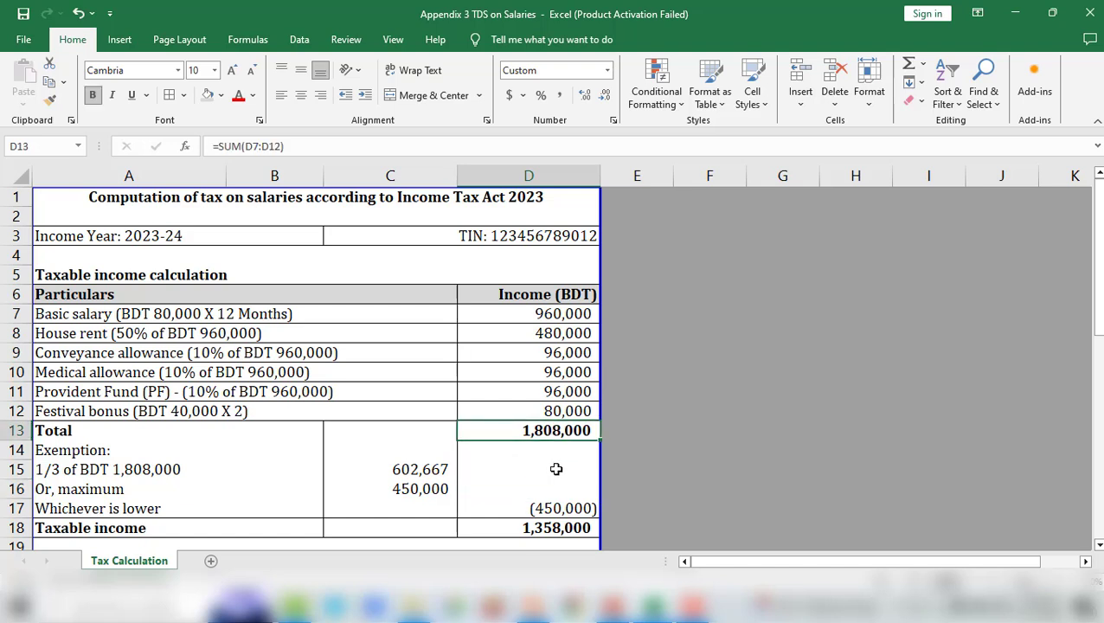
# Examine the exemption rows, comparing one-third of total income with the maximum limit and the lower-amount formula in D17
pyautogui.scroll(-1, 556, 468)
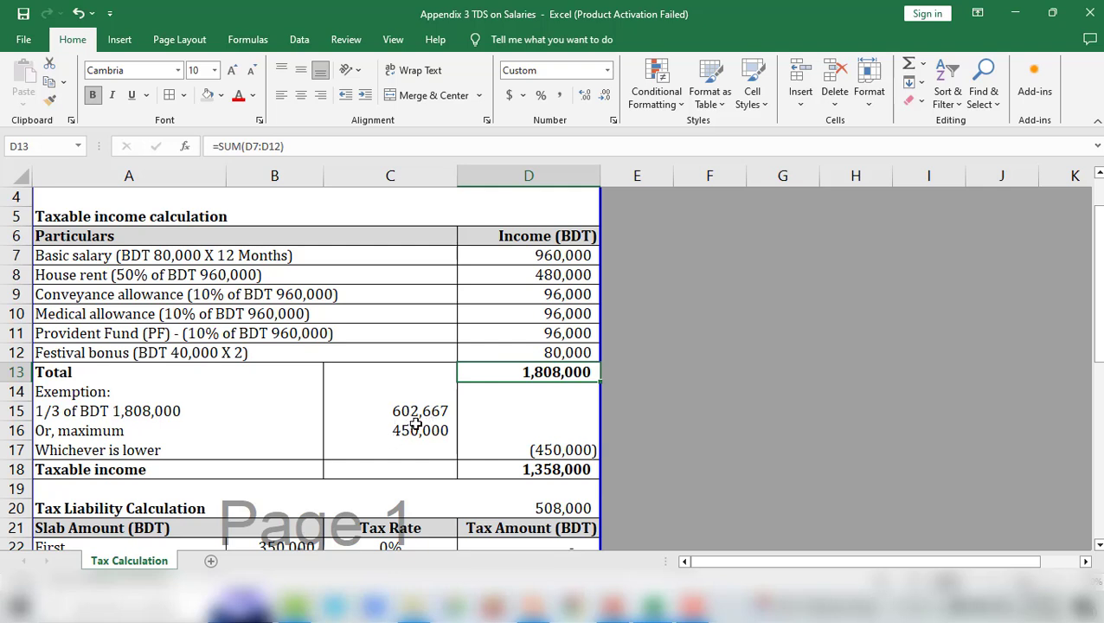
pyautogui.click(442, 414)
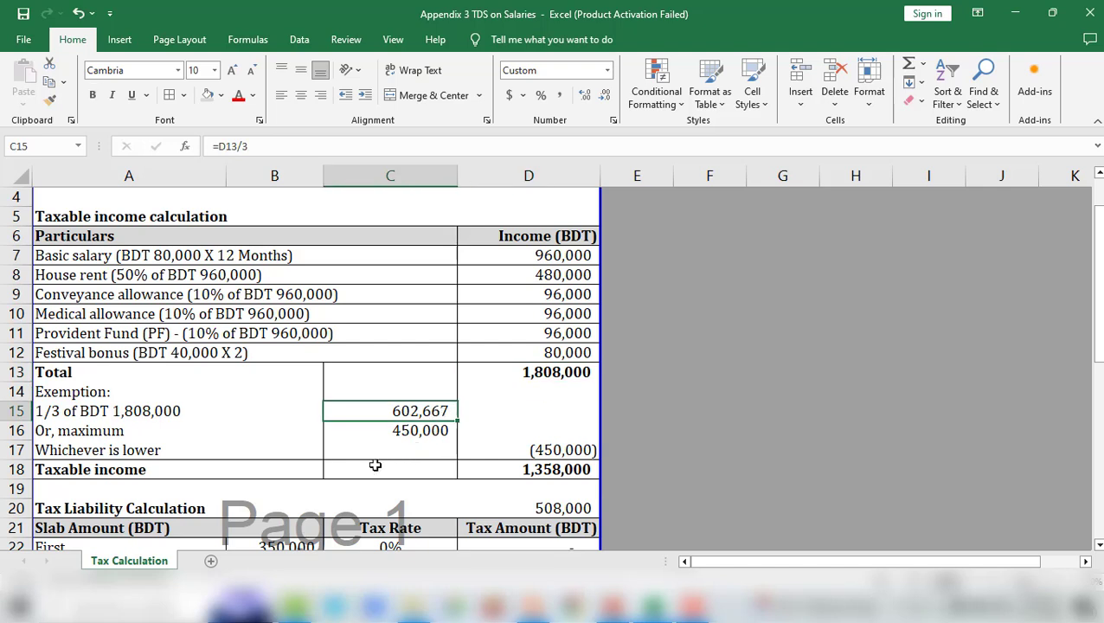
pyautogui.click(423, 436)
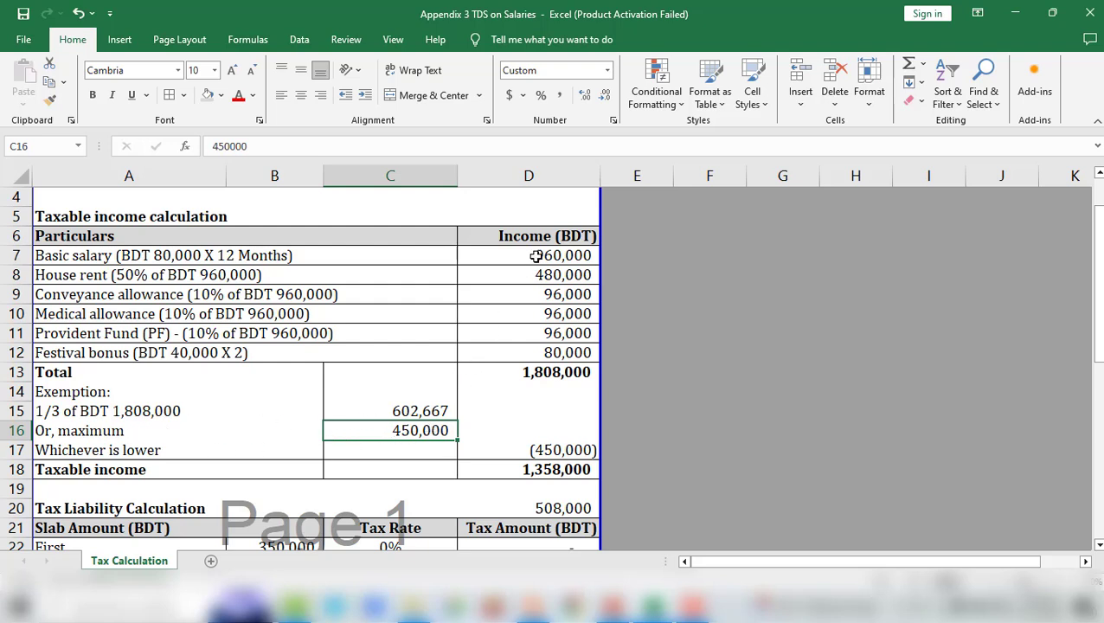
pyautogui.click(519, 372)
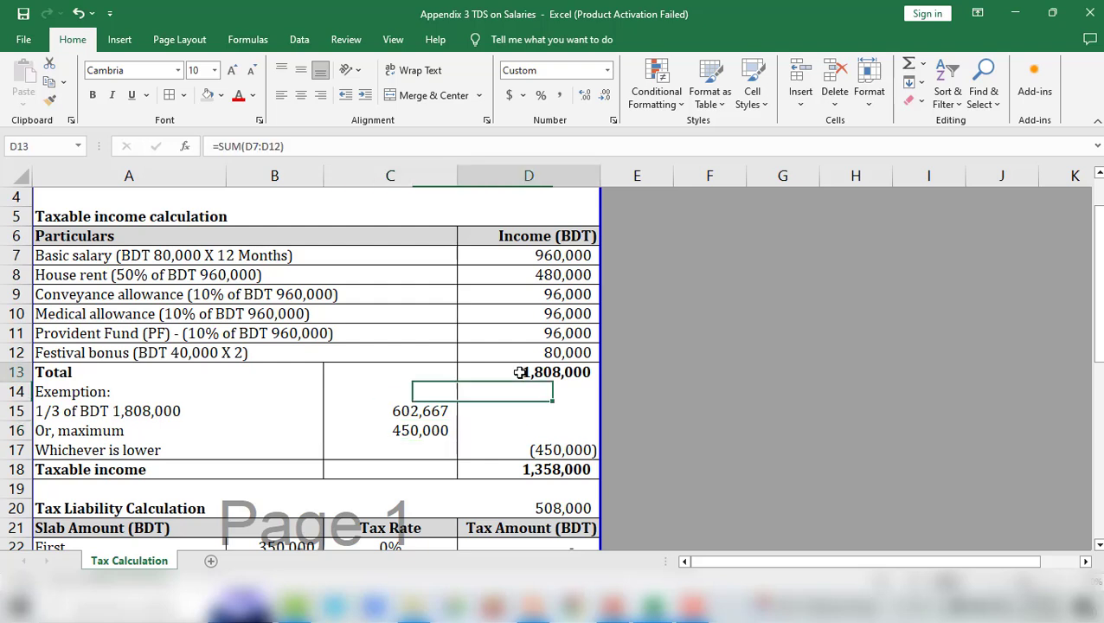
pyautogui.click(423, 414)
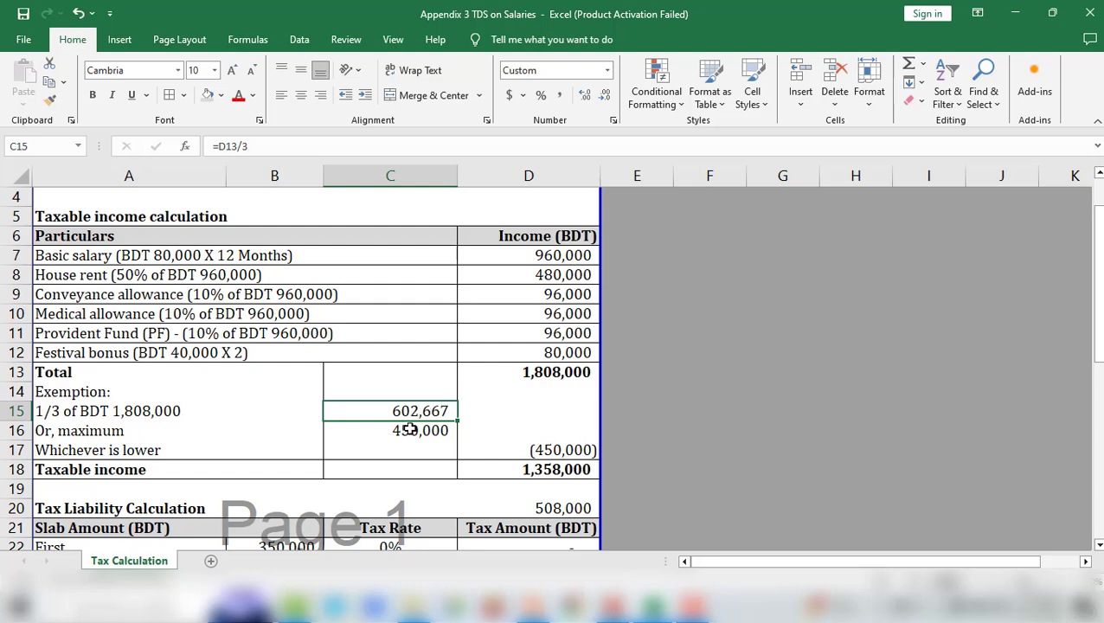
pyautogui.click(416, 430)
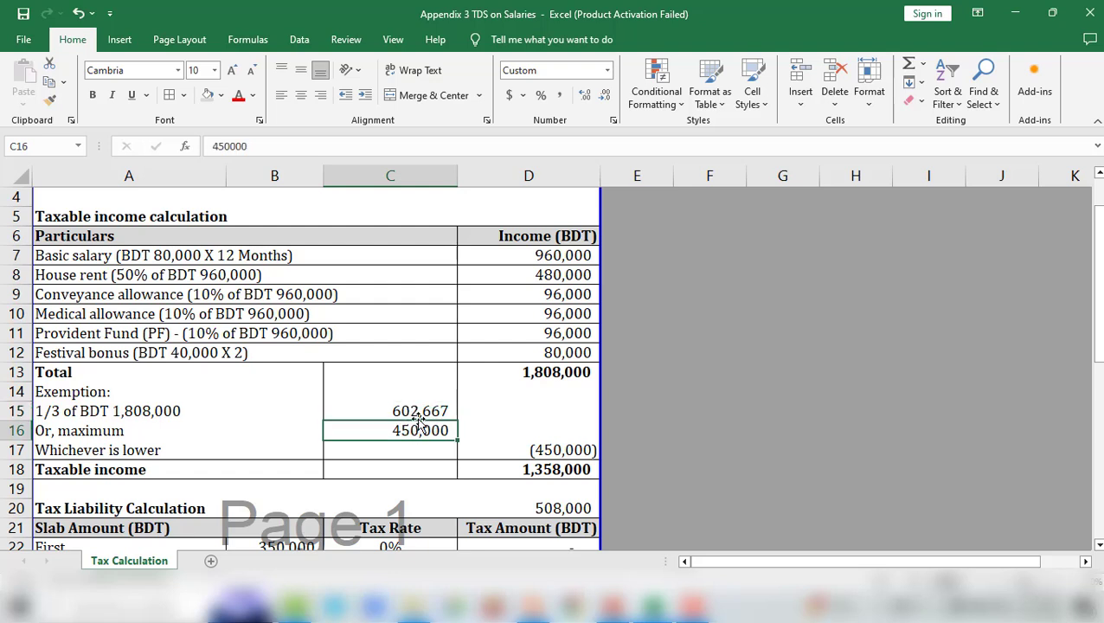
pyautogui.click(551, 450)
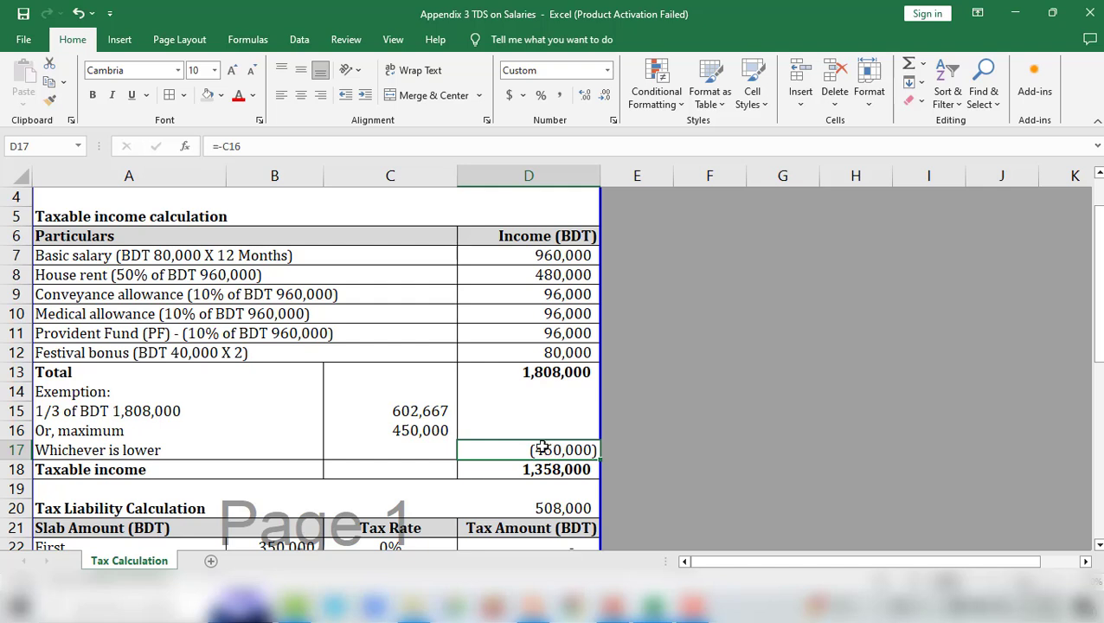
pyautogui.click(421, 431)
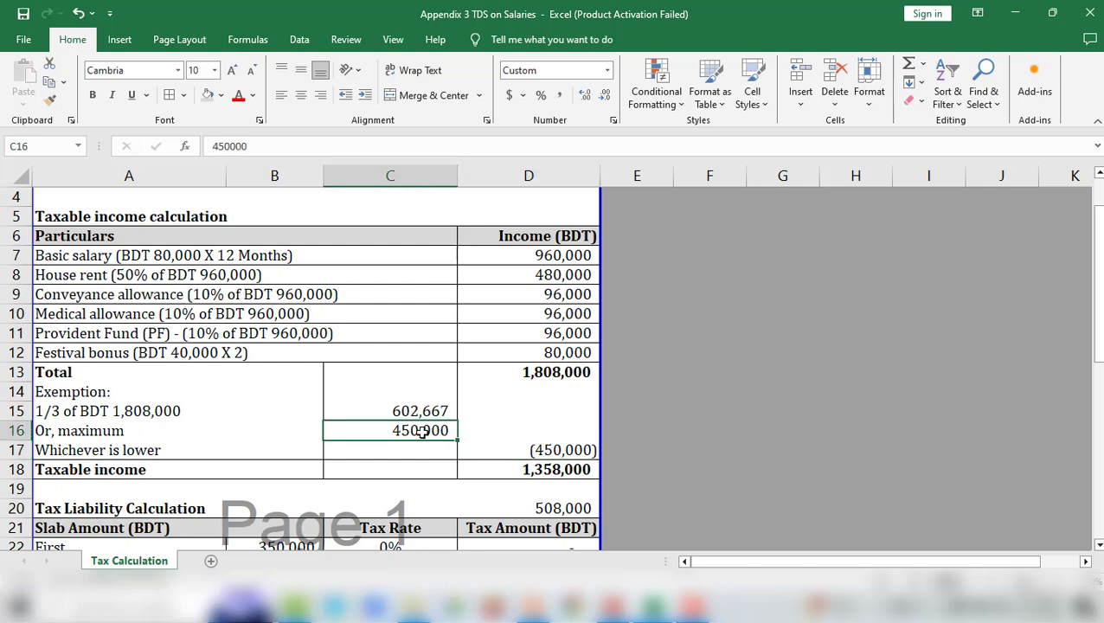
pyautogui.click(554, 449)
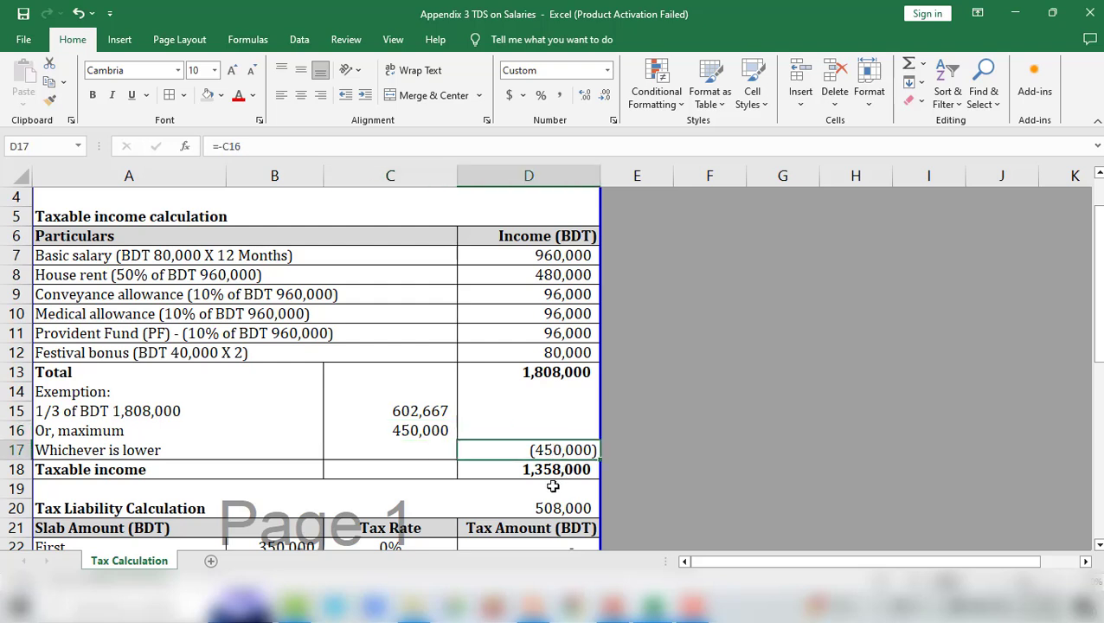
# Trace how the taxable income in D18 is derived from the total income and the exemption
pyautogui.click(554, 377)
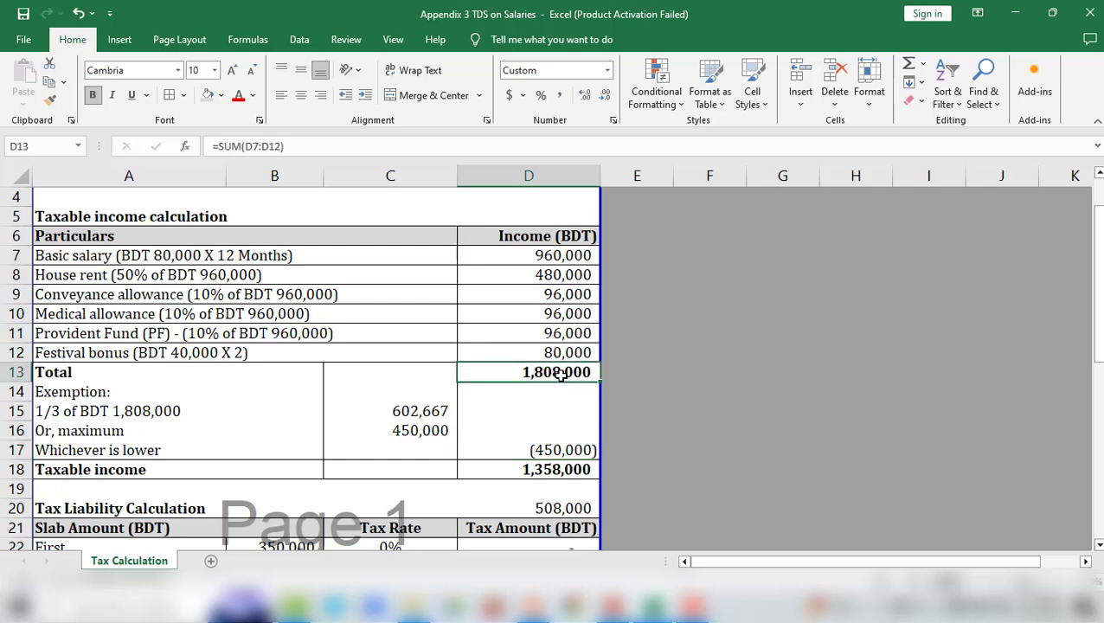
pyautogui.click(555, 450)
pyautogui.scroll(-1, 554, 450)
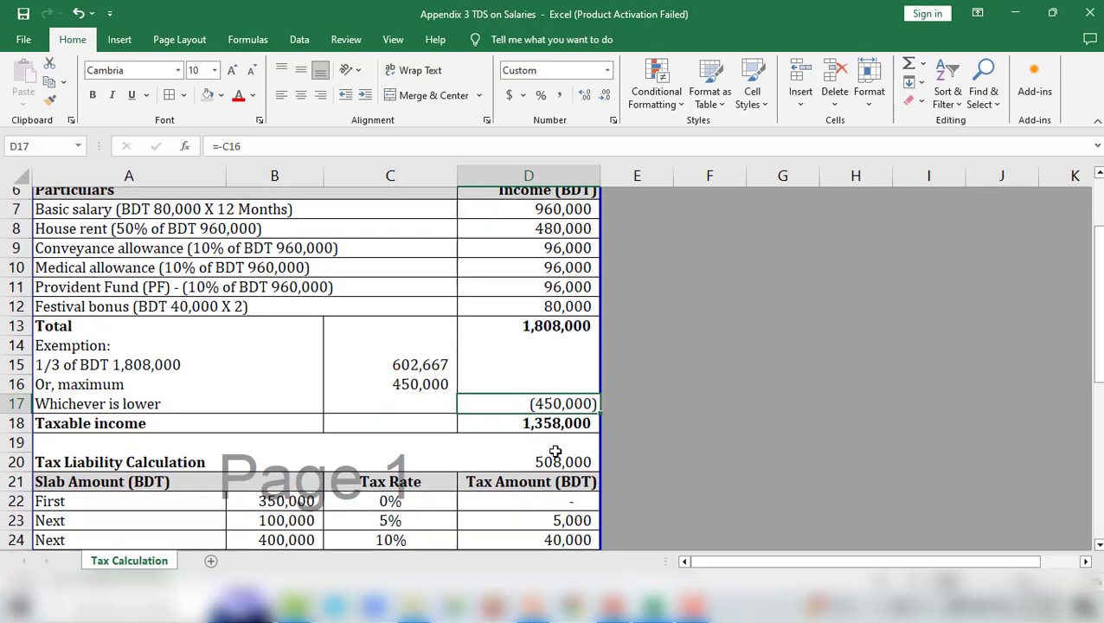
pyautogui.click(554, 413)
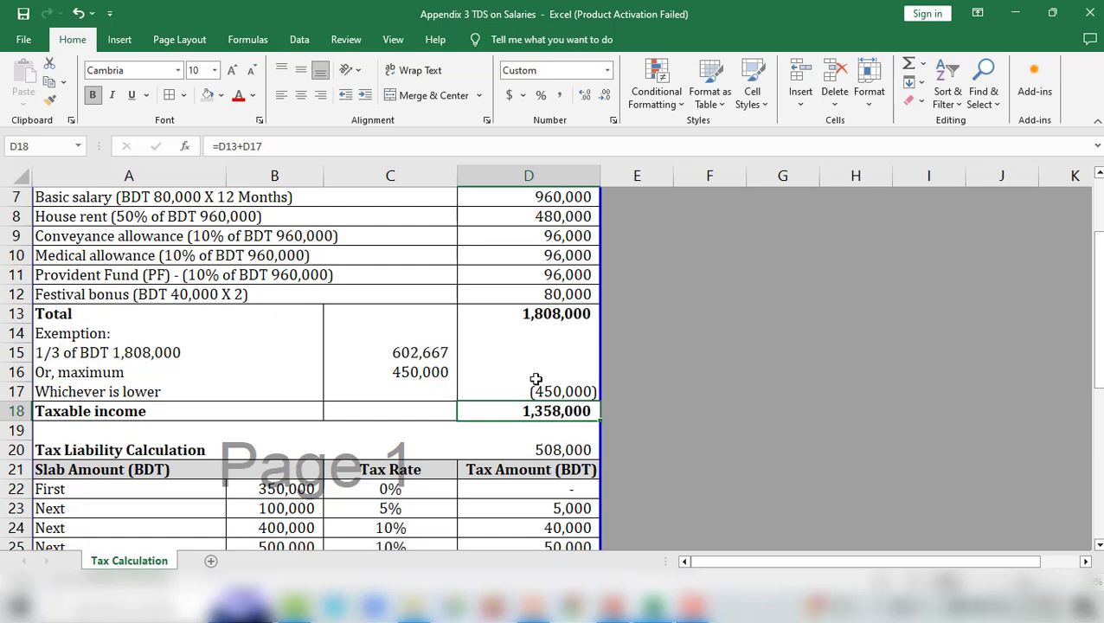
pyautogui.scroll(1, 532, 370)
pyautogui.scroll(-1, 562, 424)
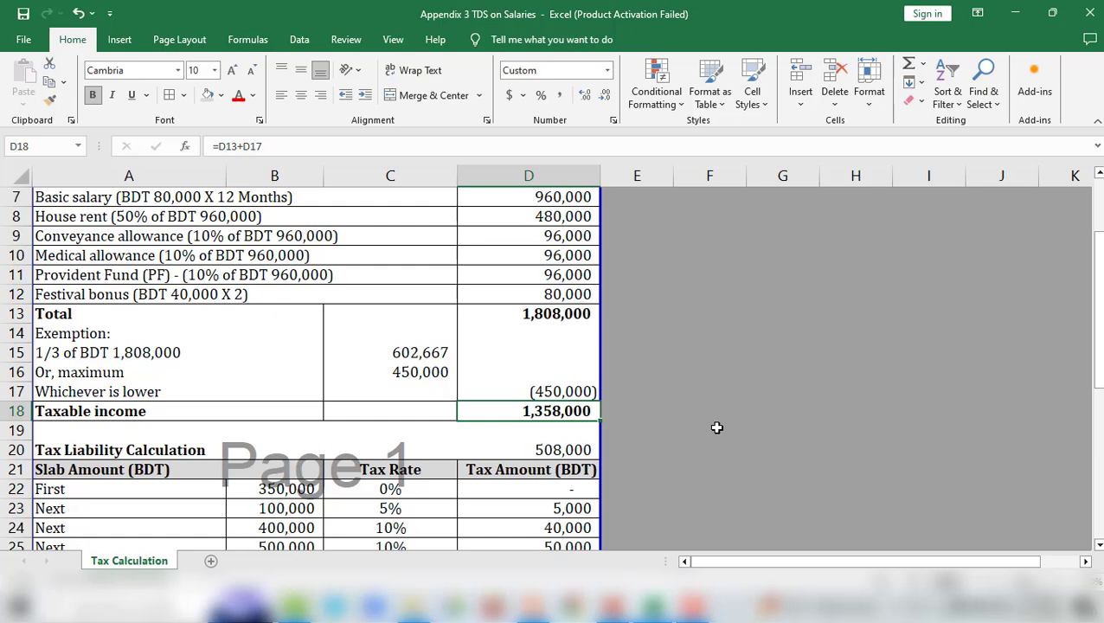
# Clear the stray amount in cell D20 beside the Tax Liability Calculation heading
pyautogui.scroll(-2, 716, 428)
pyautogui.click(674, 331)
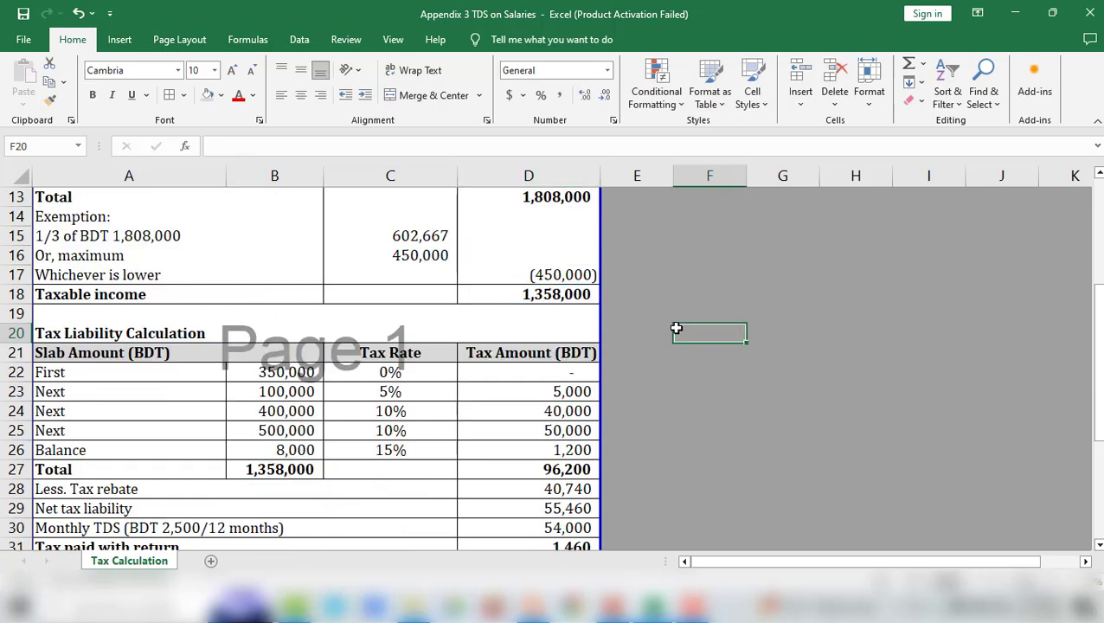
pyautogui.click(531, 296)
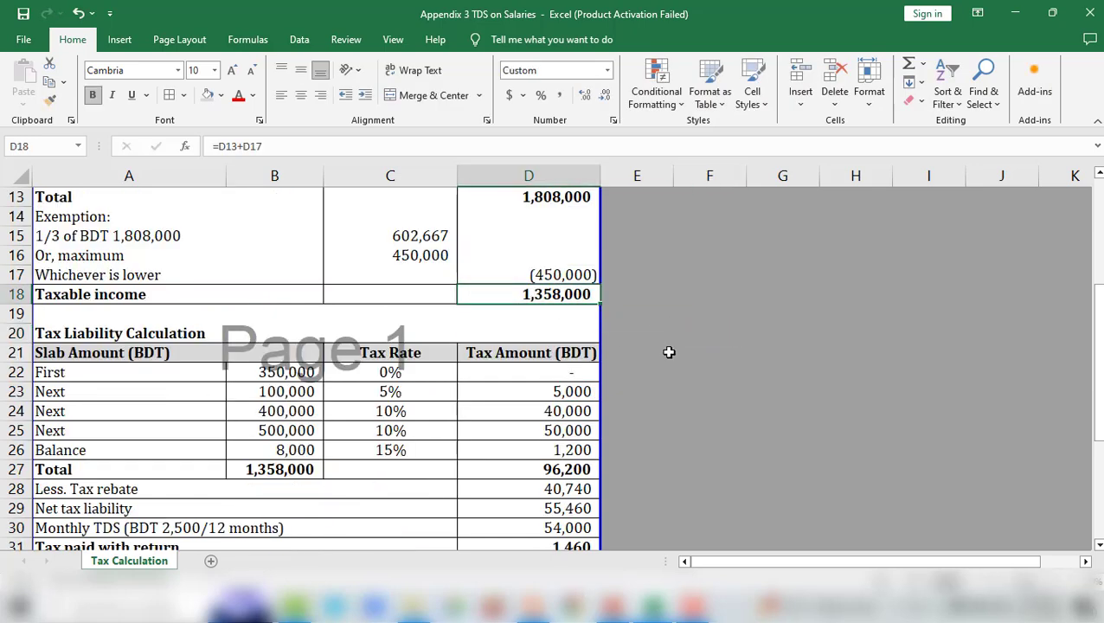
pyautogui.click(531, 338)
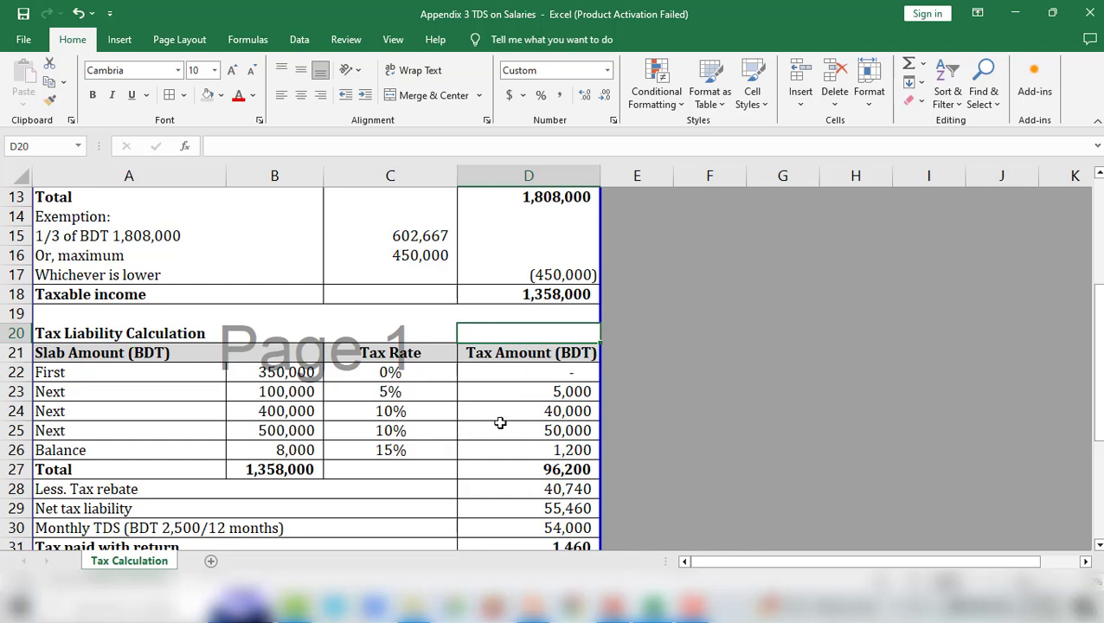
# Examine the first tax slab in row 22, checking its slab amount, tax rate and the tax amount formula in D22
pyautogui.scroll(-1, 500, 422)
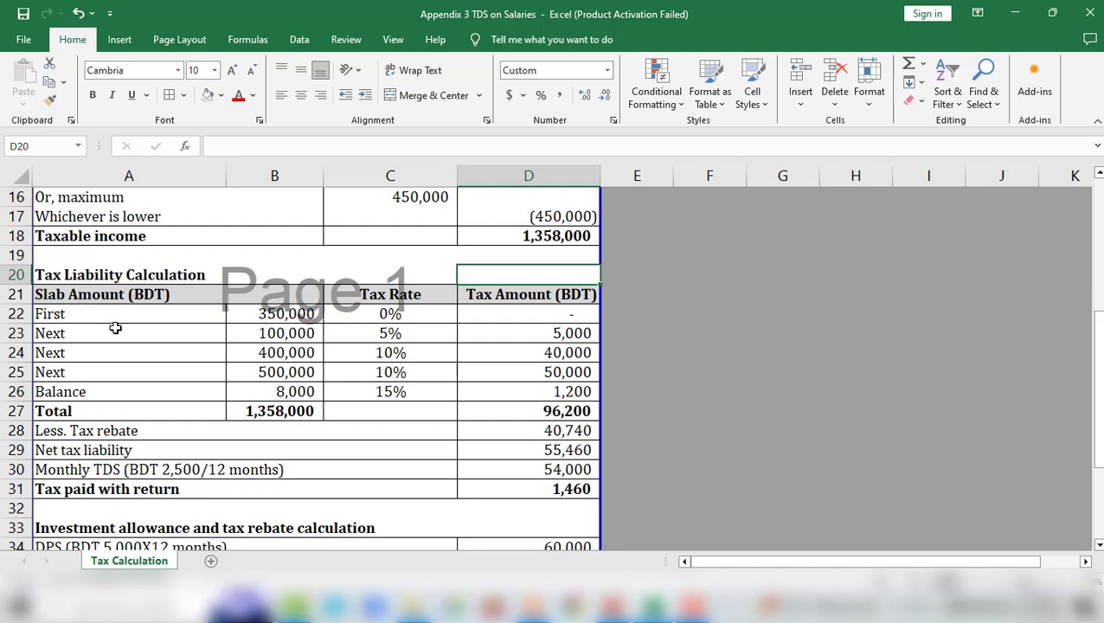
pyautogui.click(257, 313)
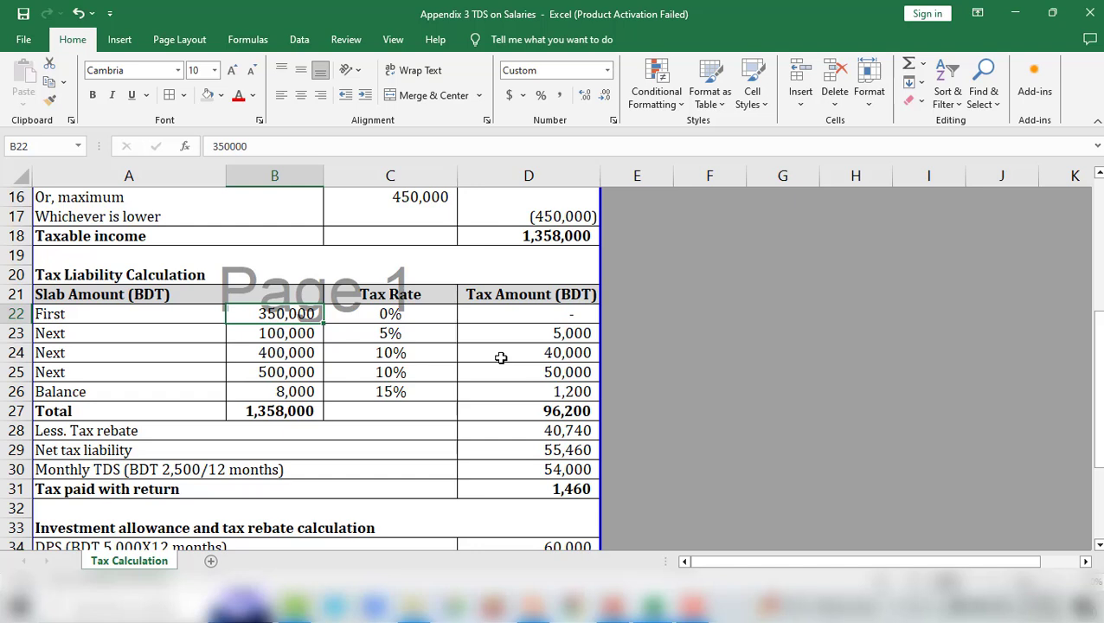
pyautogui.click(415, 309)
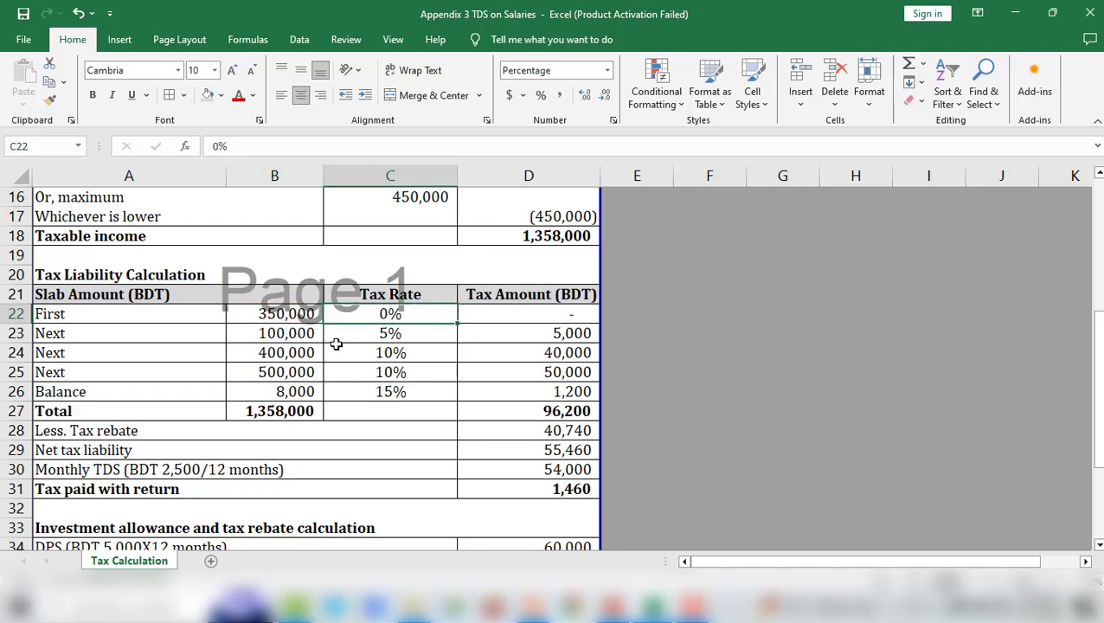
pyautogui.click(283, 315)
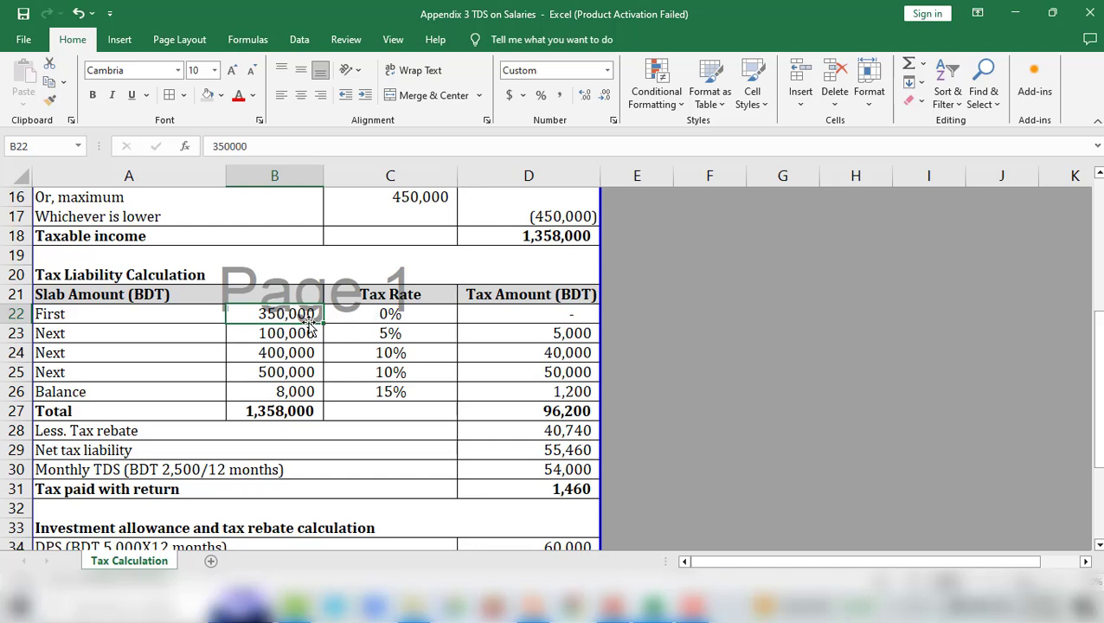
pyautogui.click(353, 314)
pyautogui.click(497, 309)
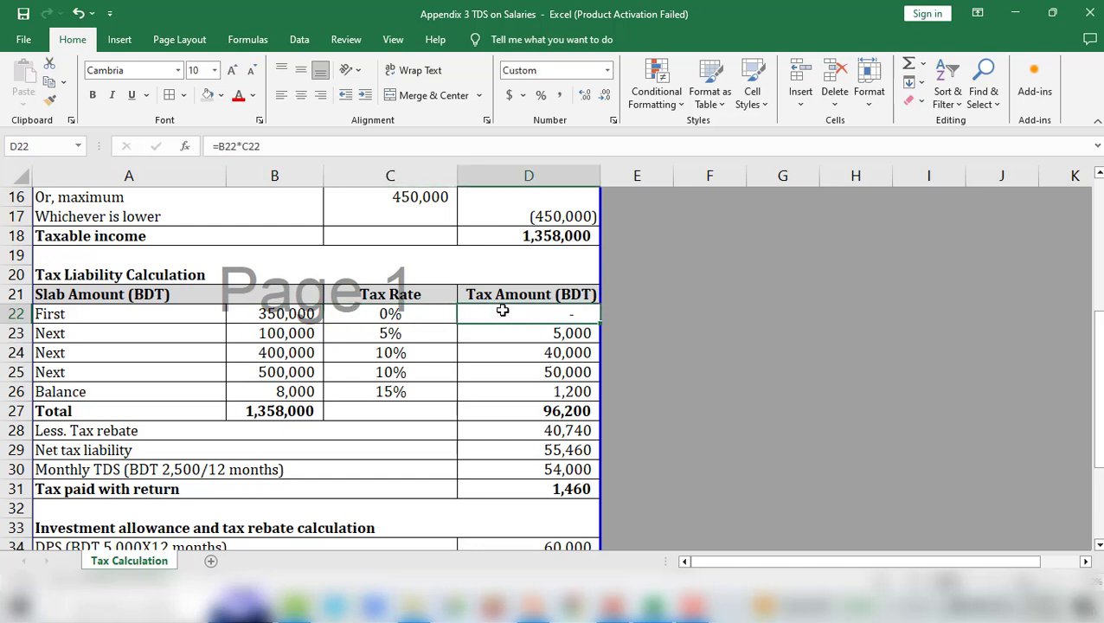
# Check the slab amounts, tax rates and tax amounts of the second and third slabs in rows 23 and 24
pyautogui.click(291, 335)
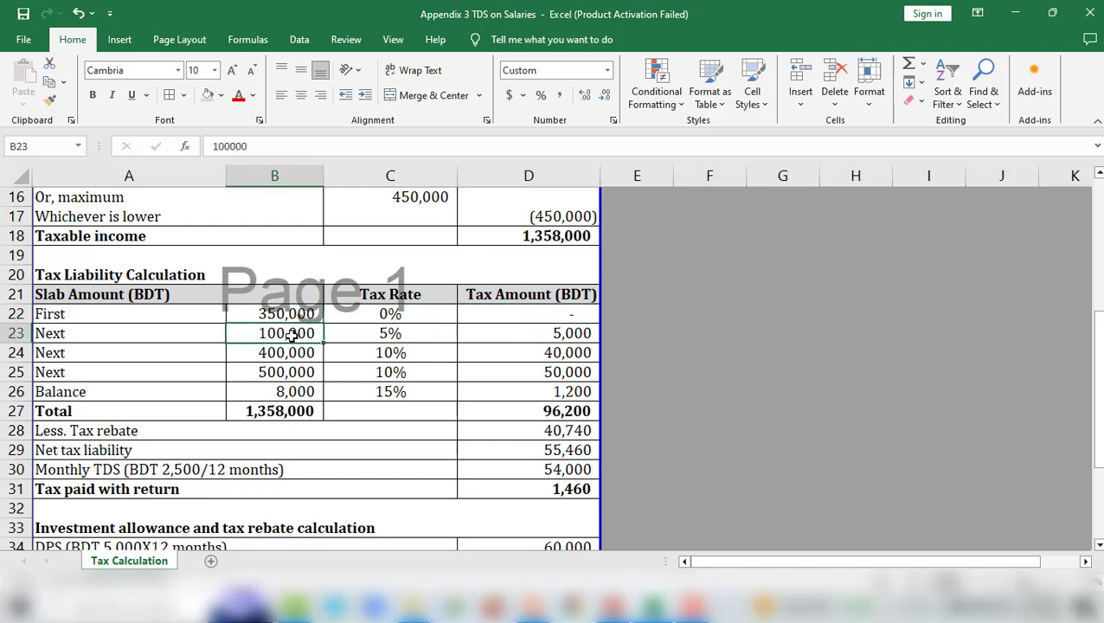
pyautogui.click(355, 331)
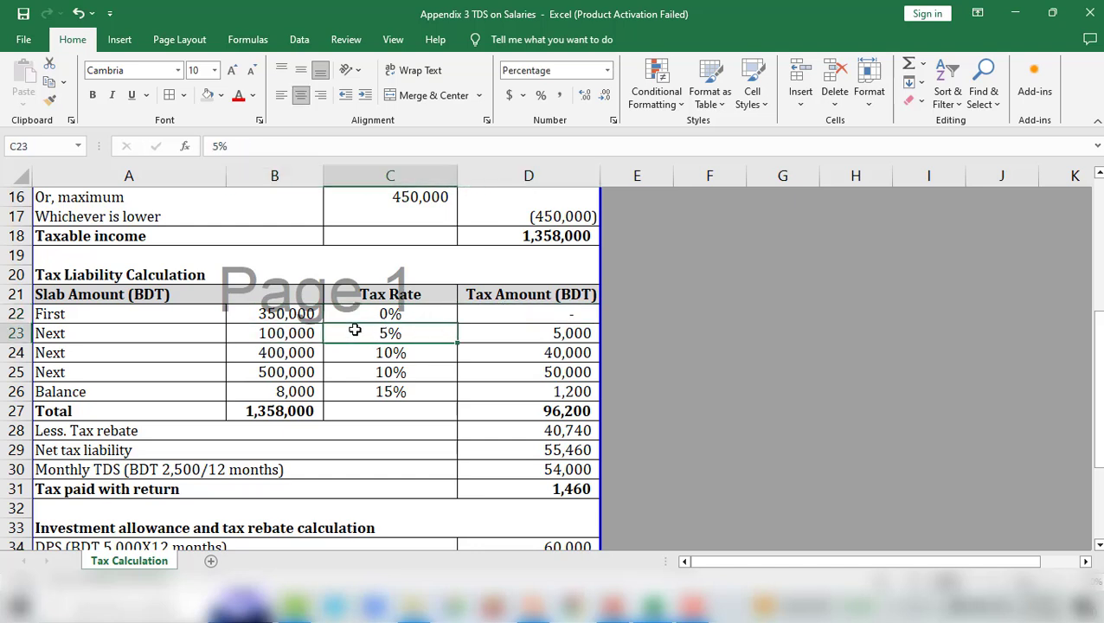
pyautogui.click(525, 336)
pyautogui.click(288, 353)
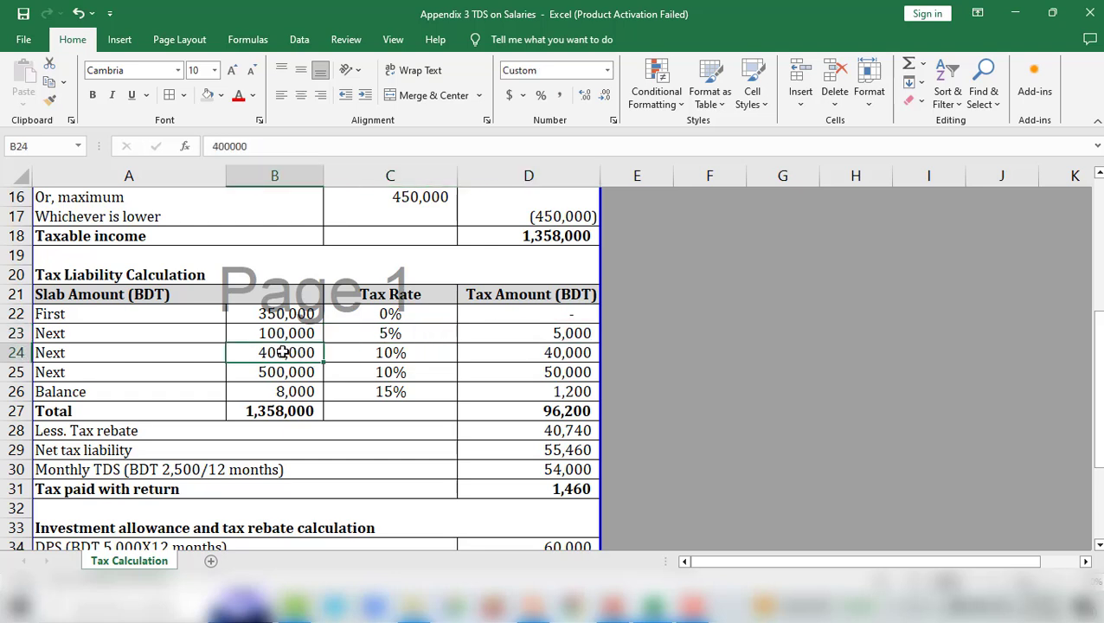
pyautogui.click(391, 353)
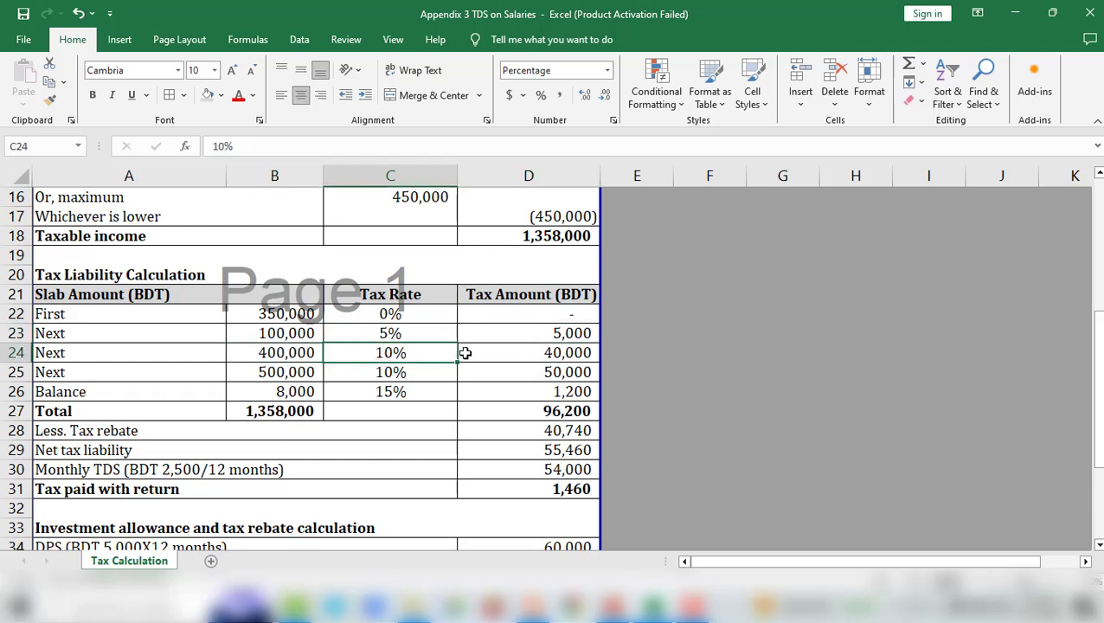
pyautogui.click(516, 352)
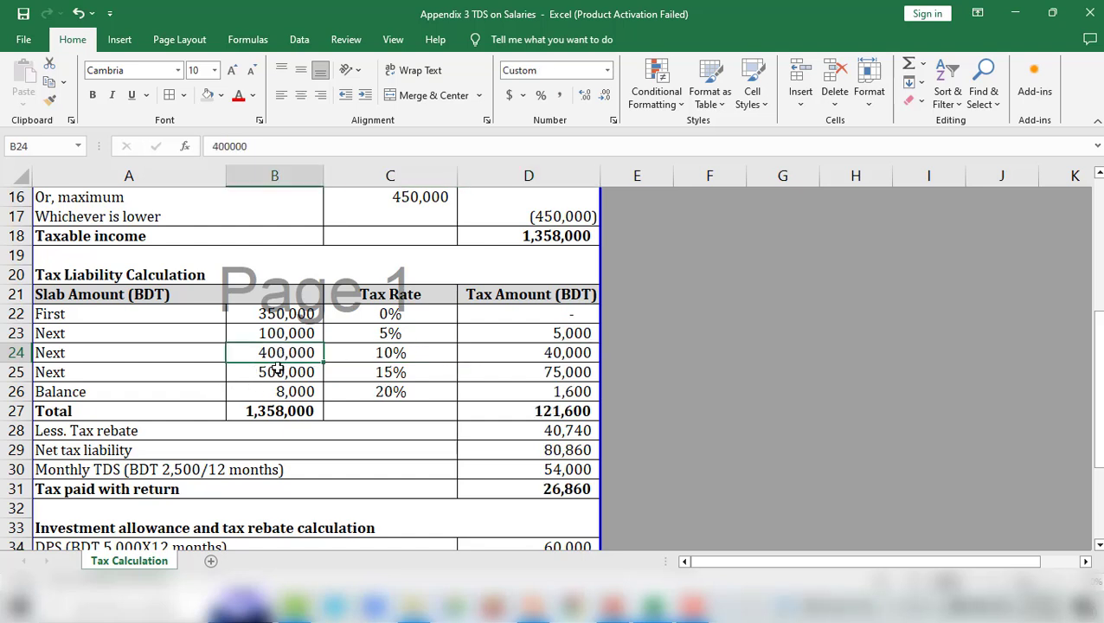
# Review the fourth slab and the Balance row, checking the amounts, rates and tax formulas in D25 and D26
pyautogui.click(277, 368)
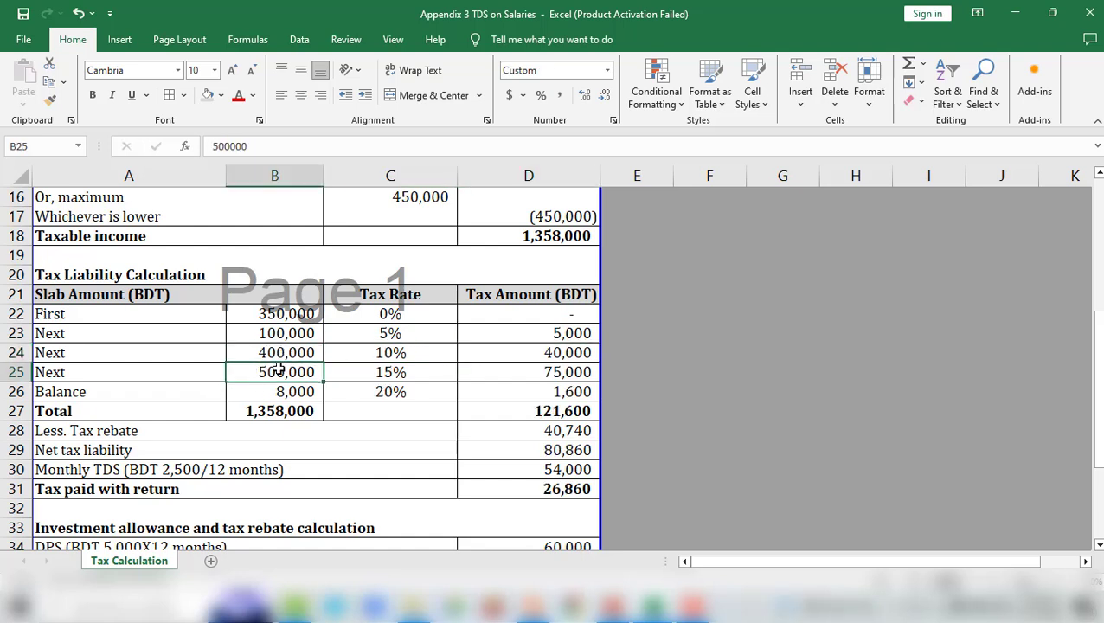
pyautogui.click(376, 372)
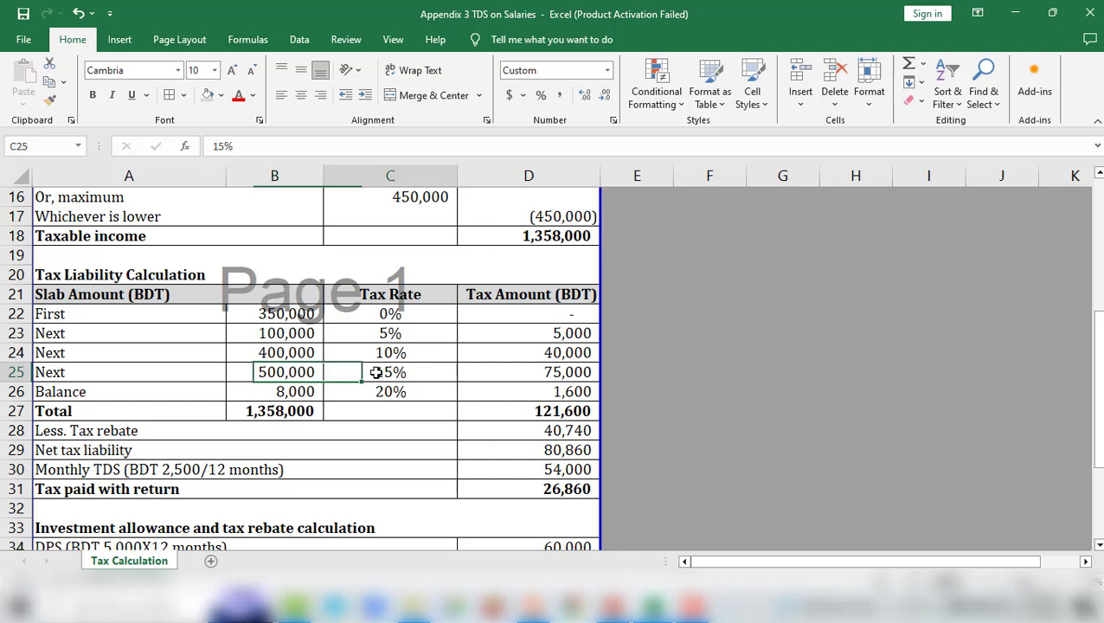
pyautogui.click(519, 373)
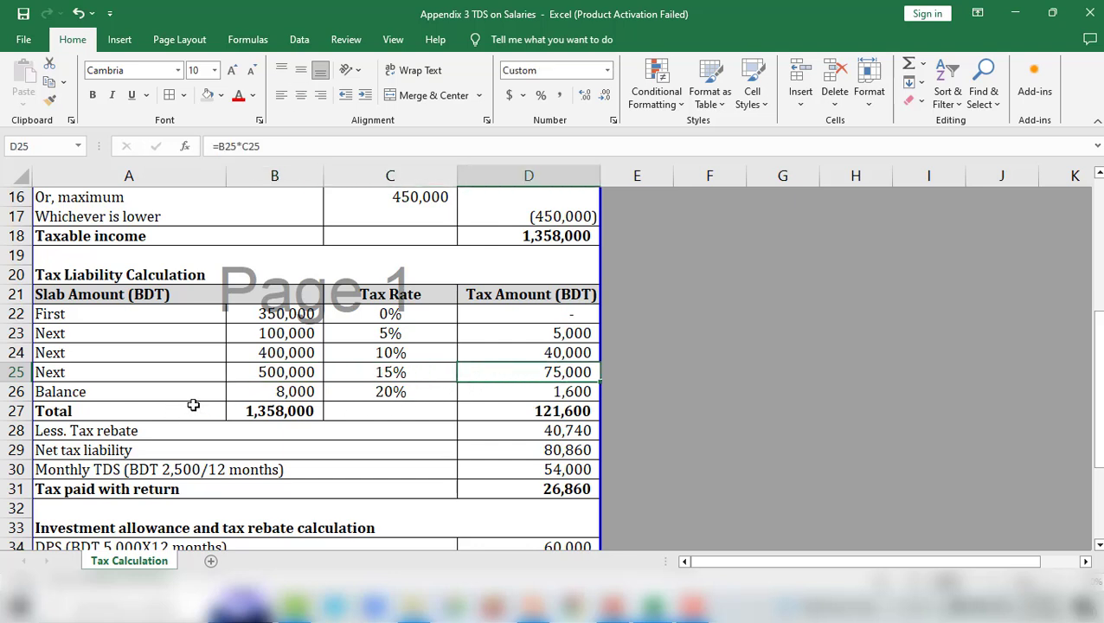
pyautogui.click(284, 389)
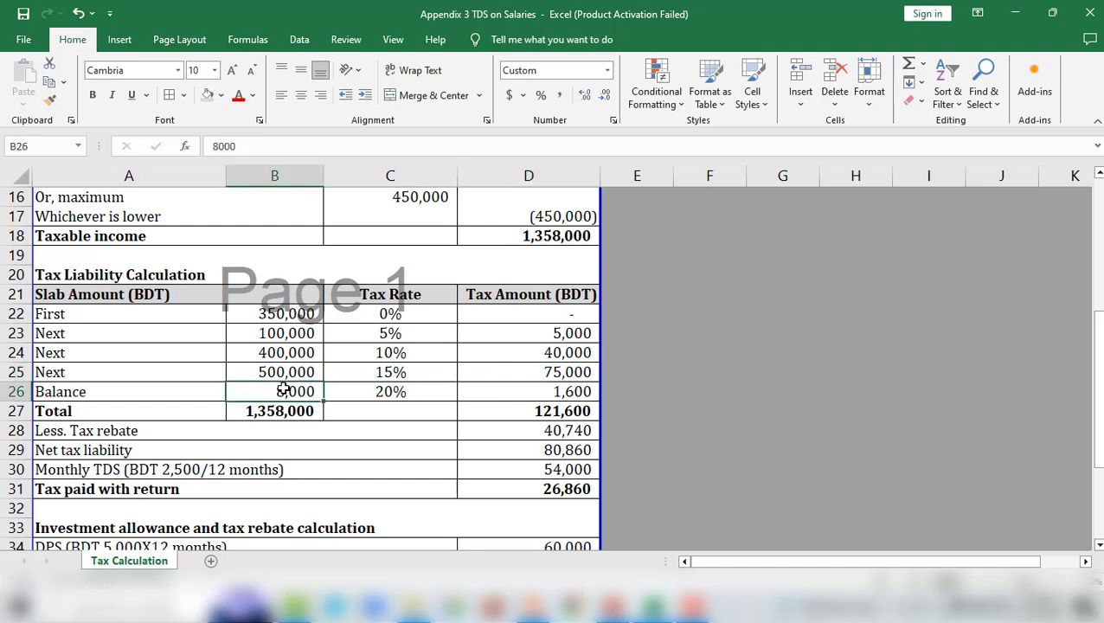
pyautogui.click(378, 393)
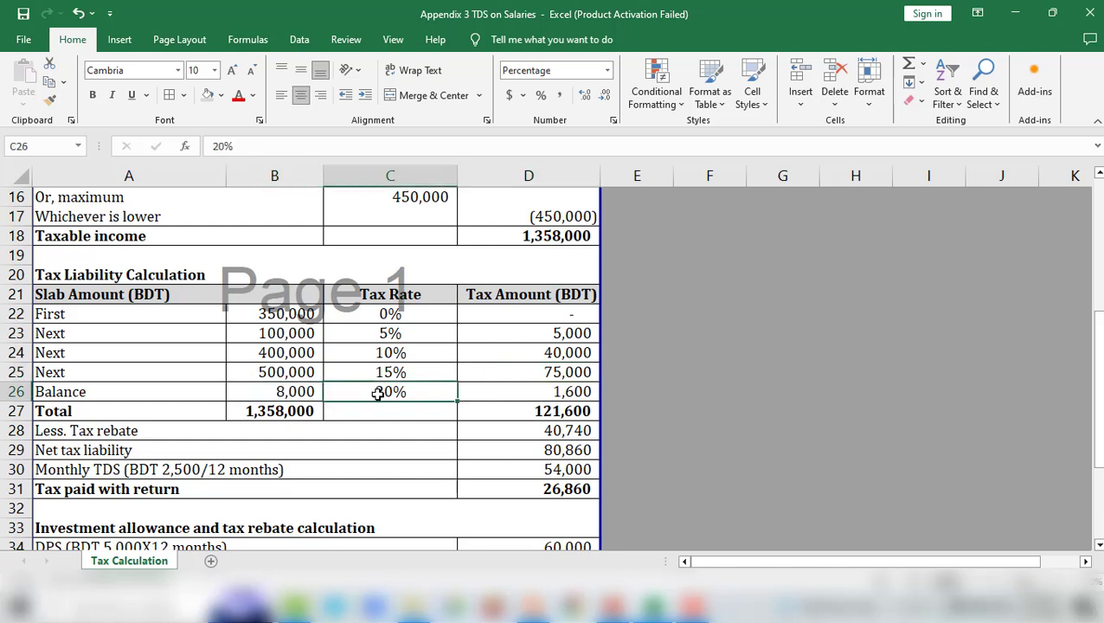
pyautogui.click(519, 391)
# Compare the taxable income in D18 with the slab total in B27, and check the total tax formula in D27
pyautogui.scroll(-1, 510, 393)
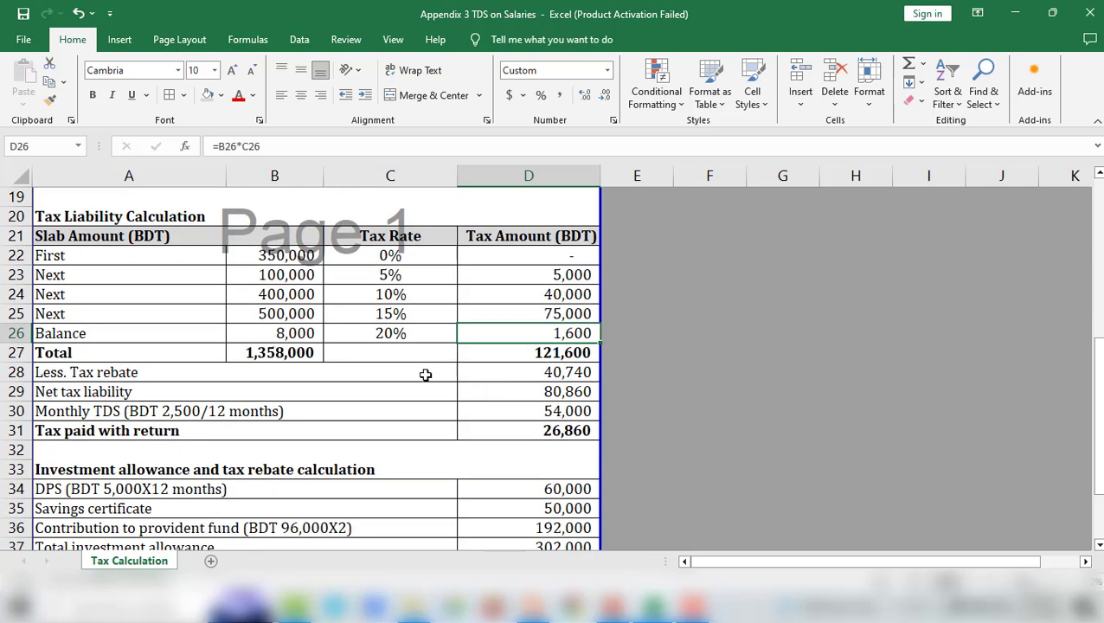
pyautogui.scroll(1, 329, 382)
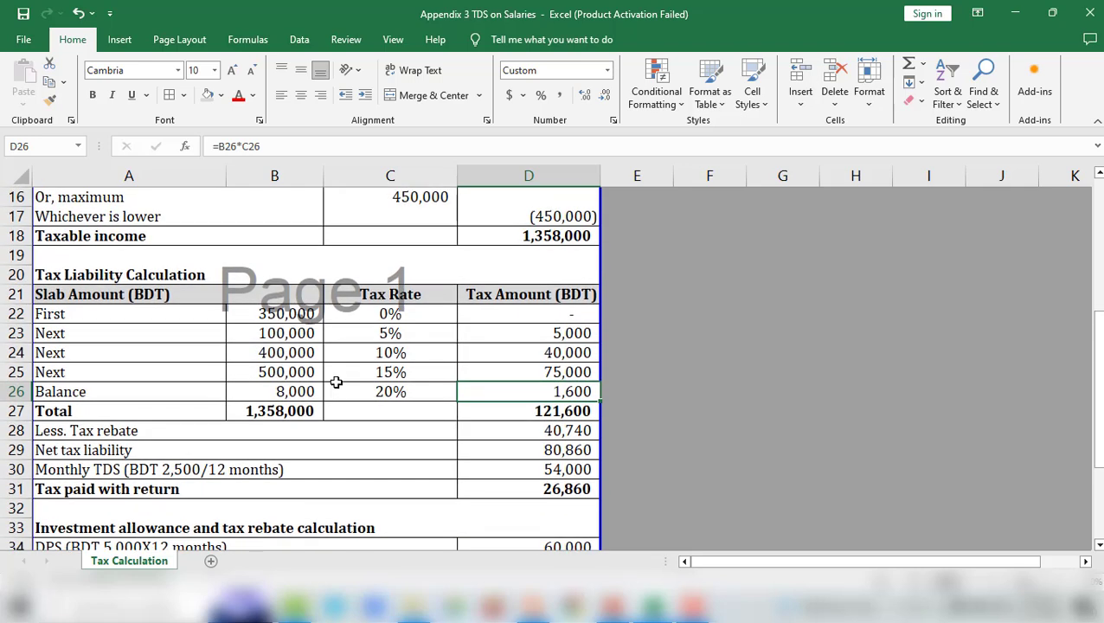
pyautogui.click(547, 242)
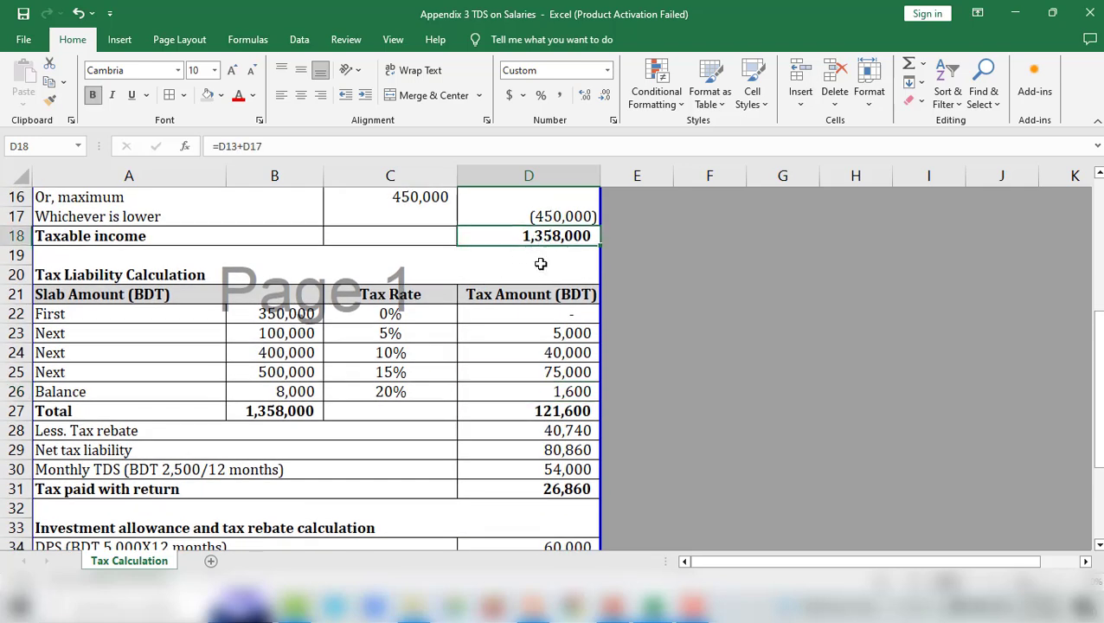
pyautogui.click(273, 406)
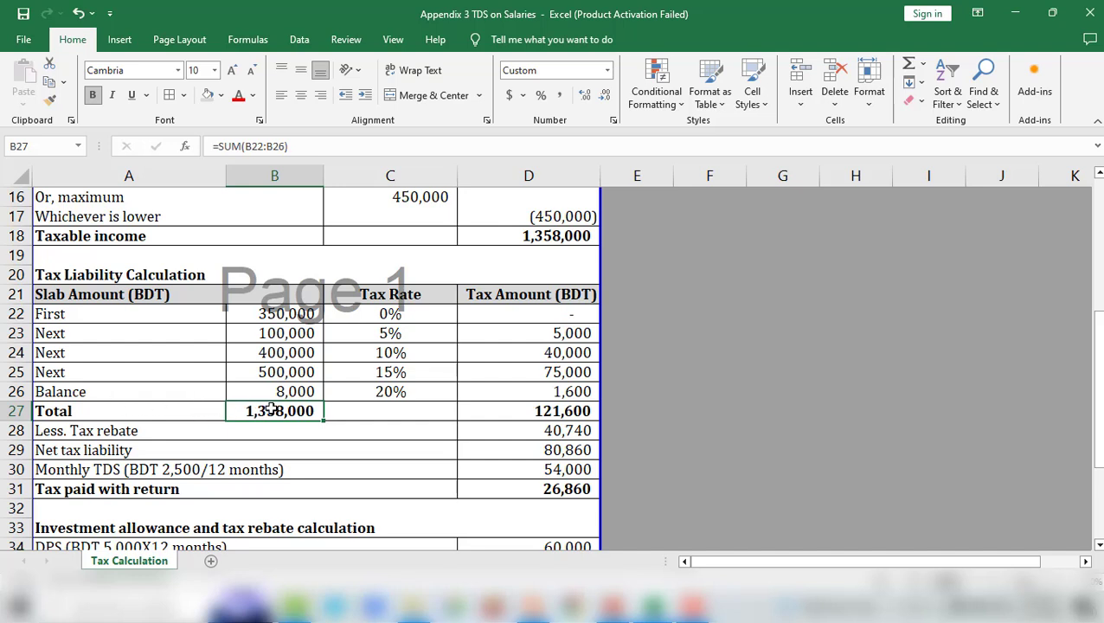
pyautogui.click(486, 411)
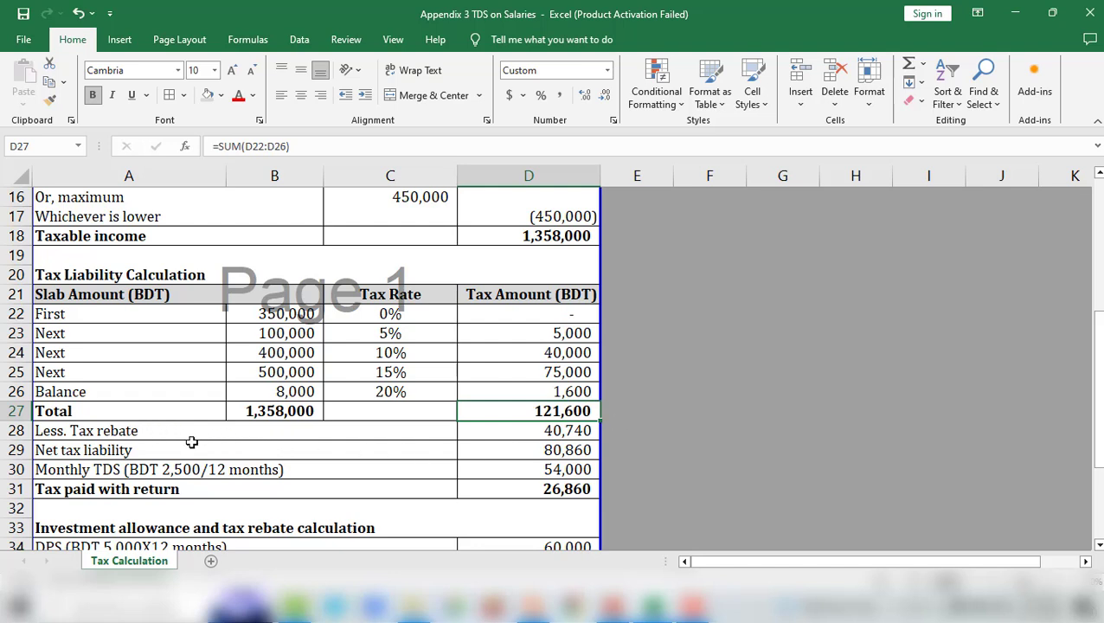
# Trace the tax rebate in D28 to the Investment allowance and tax rebate calculation section
pyautogui.click(523, 432)
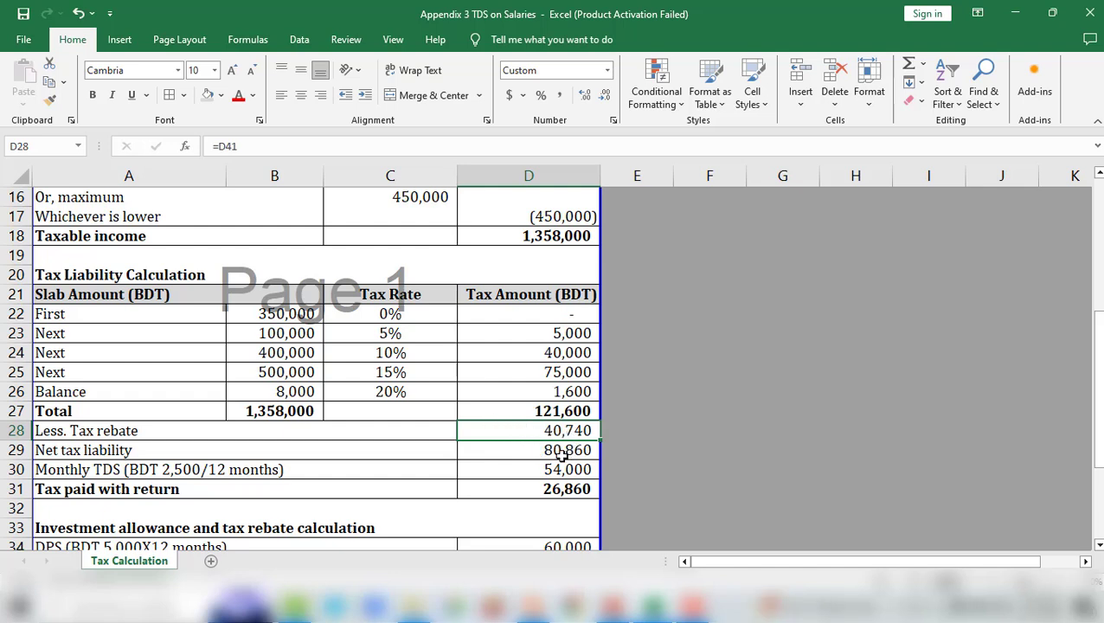
pyautogui.scroll(-2, 489, 447)
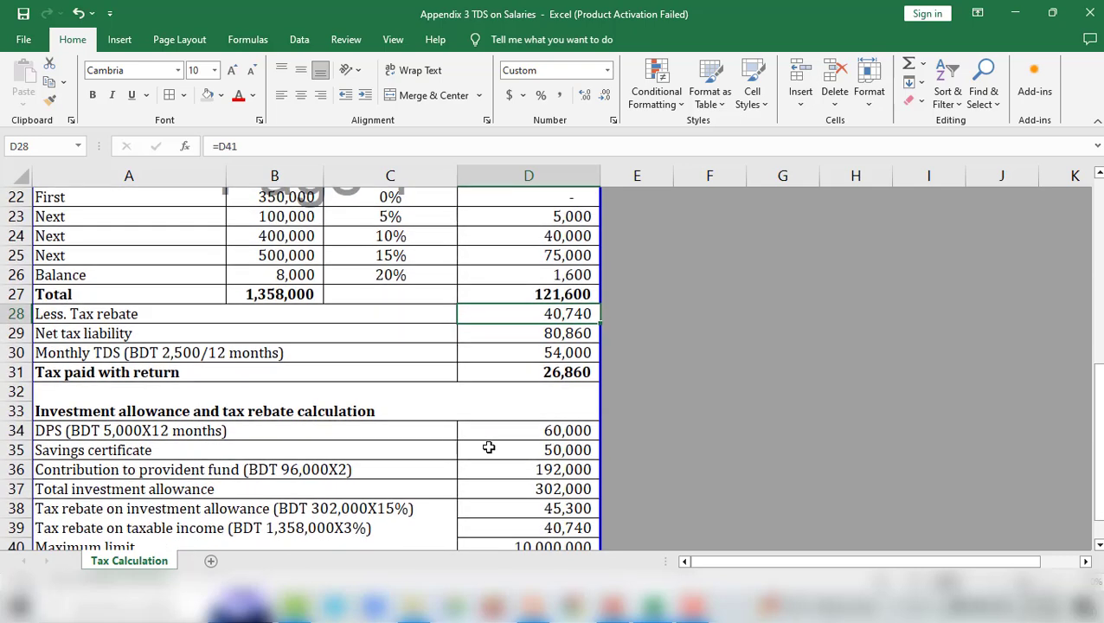
pyautogui.scroll(-1, 488, 447)
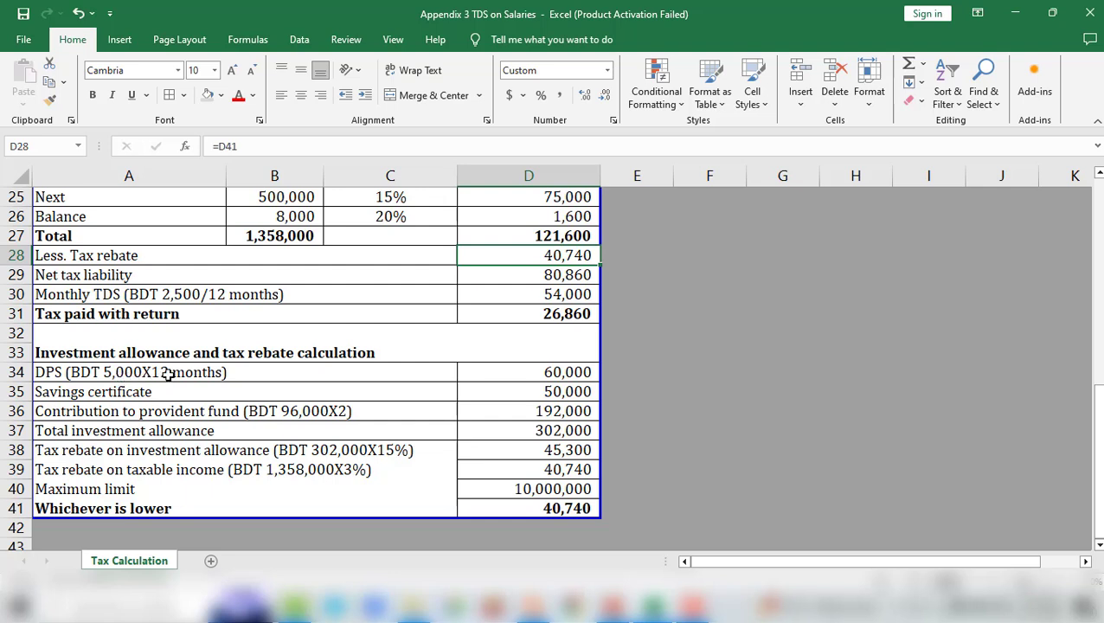
# Check the DPS, savings certificate and provident fund entries in D34:D36 and the total investment allowance formula in D37
pyautogui.click(562, 375)
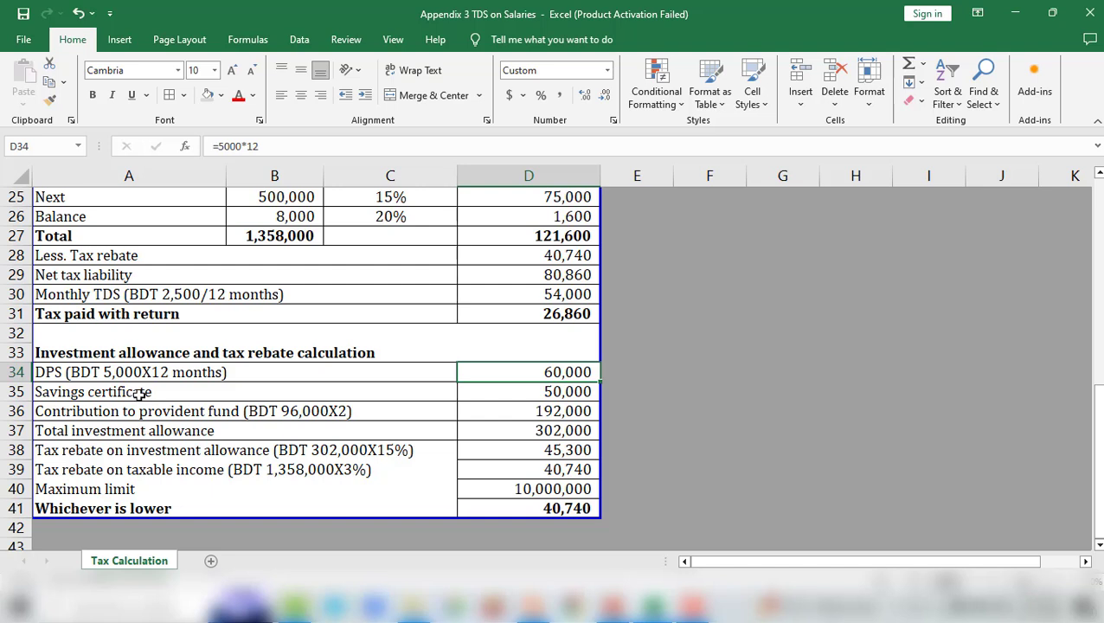
pyautogui.click(515, 394)
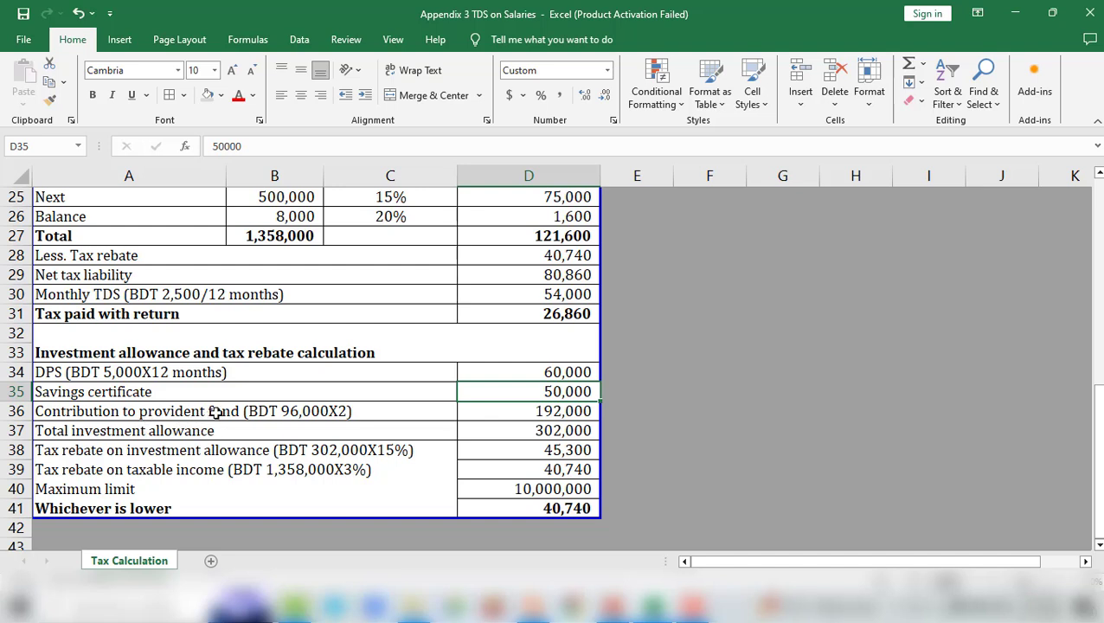
pyautogui.click(215, 412)
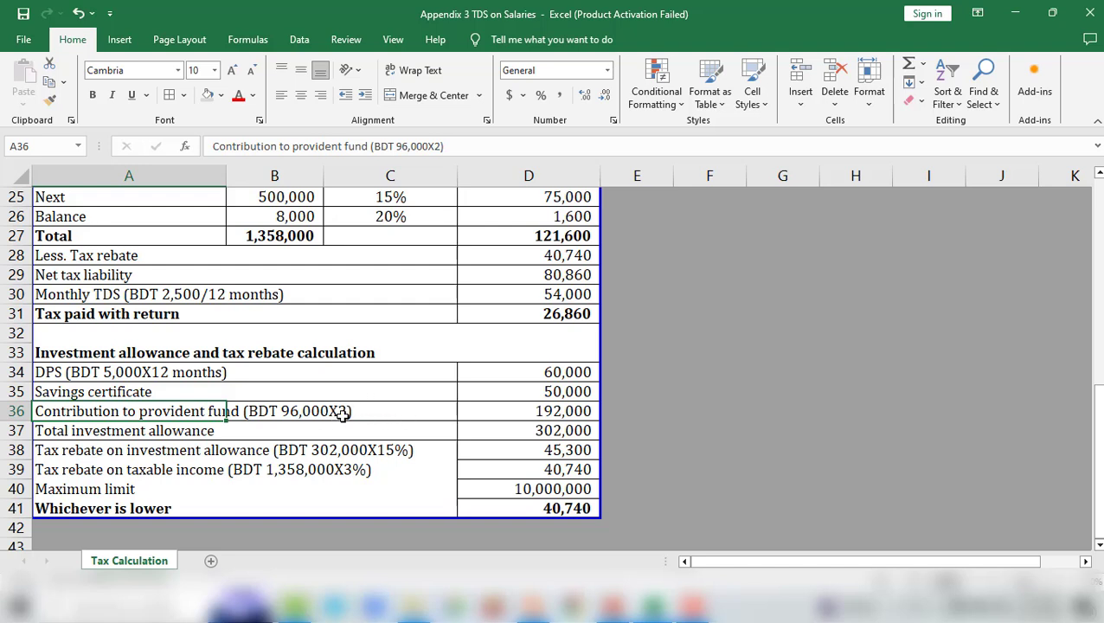
pyautogui.click(532, 414)
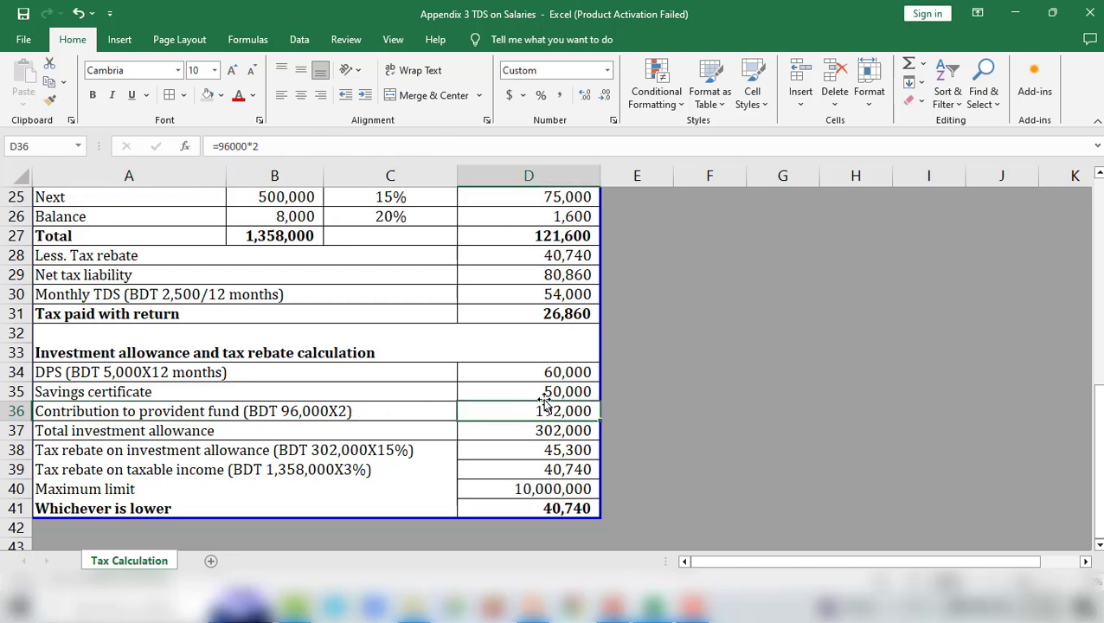
pyautogui.moveTo(532, 373); pyautogui.dragTo(515, 411)
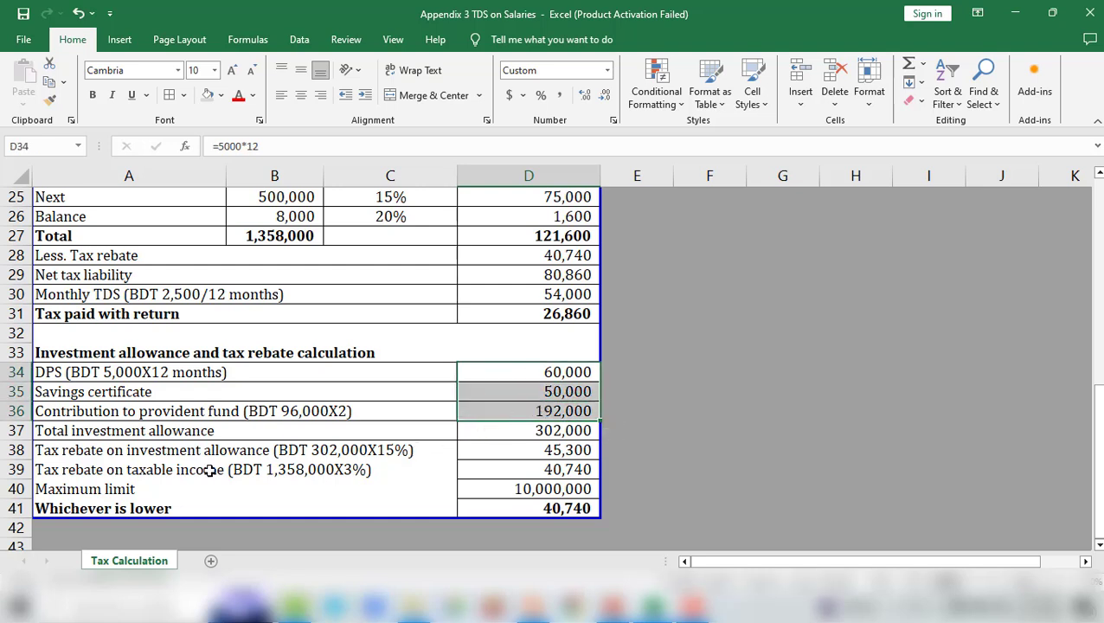
pyautogui.click(500, 433)
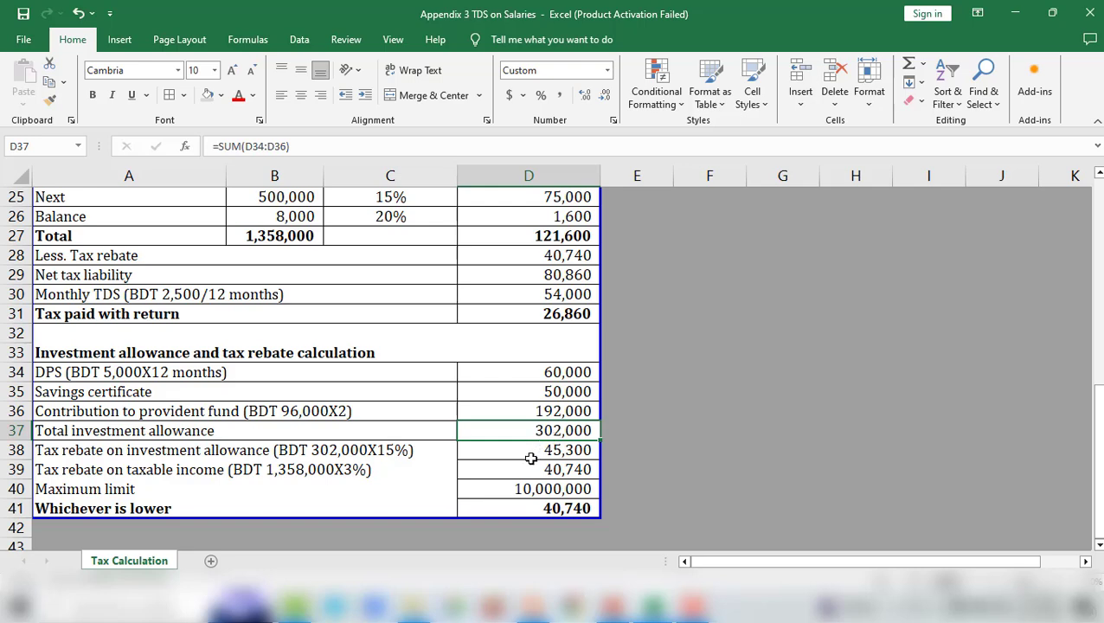
# Examine the rebate on investment allowance in D38, the rebate on taxable income in D39 and the maximum limit in D40
pyautogui.scroll(-1, 530, 459)
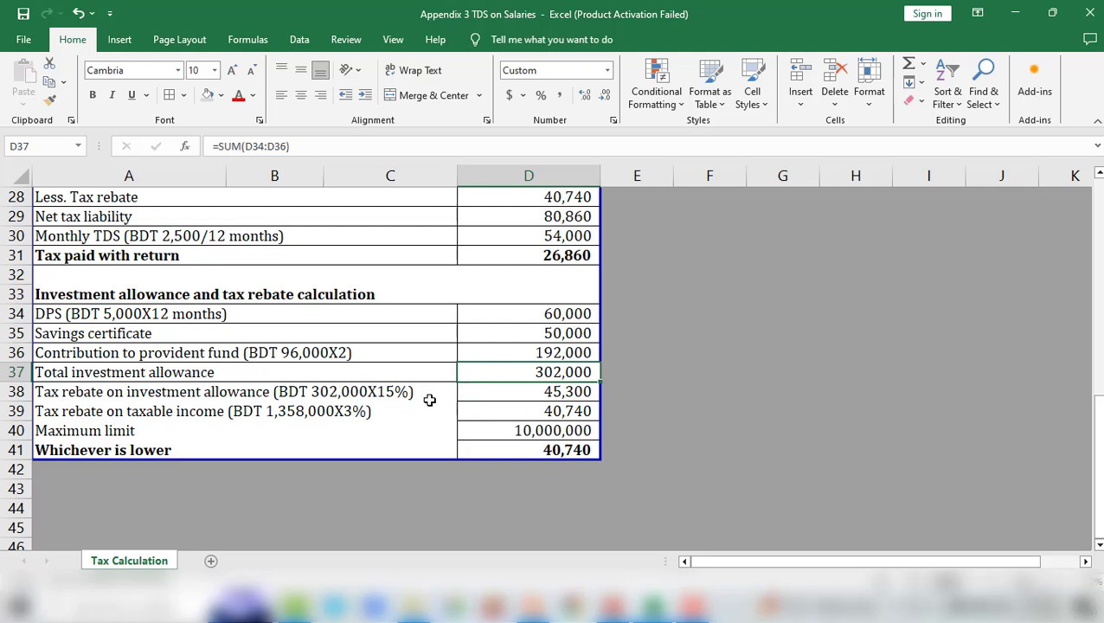
pyautogui.click(506, 391)
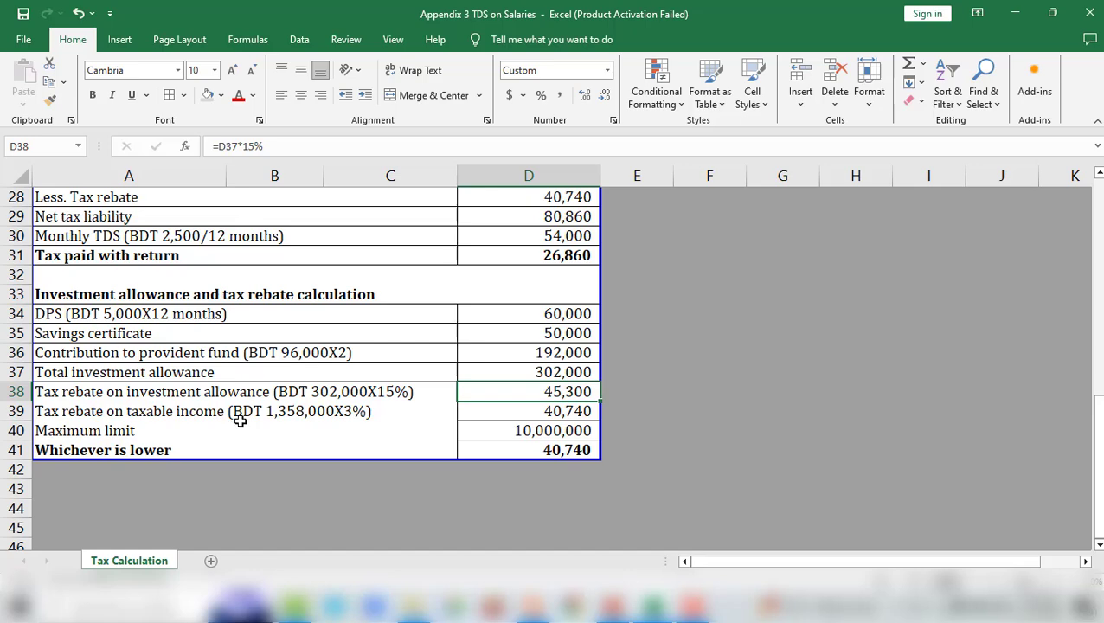
pyautogui.scroll(4, 303, 415)
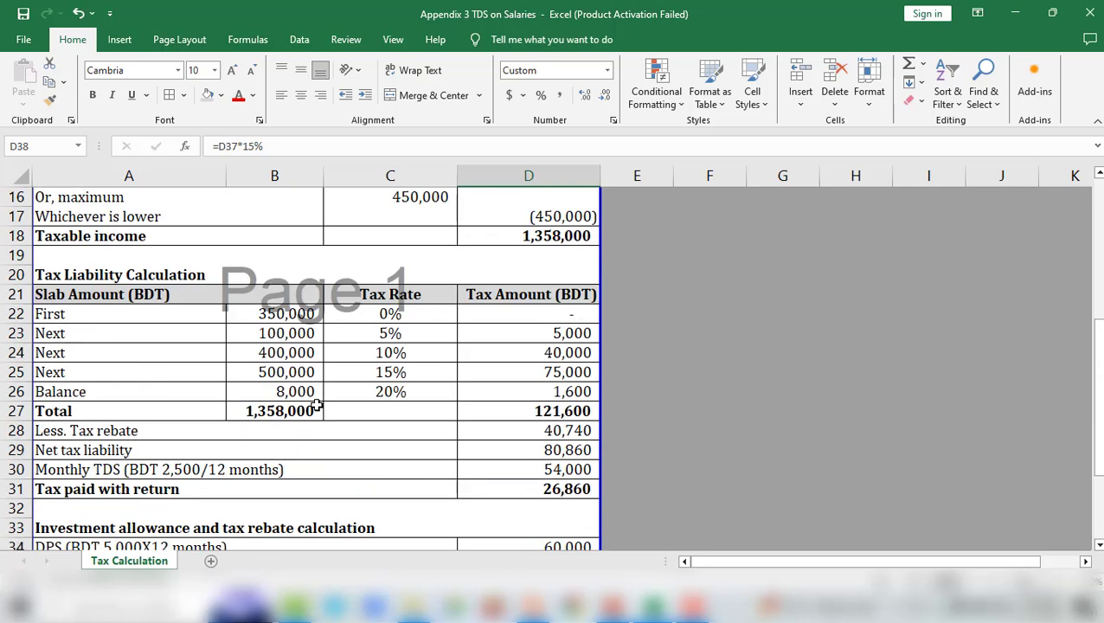
pyautogui.scroll(-3, 477, 360)
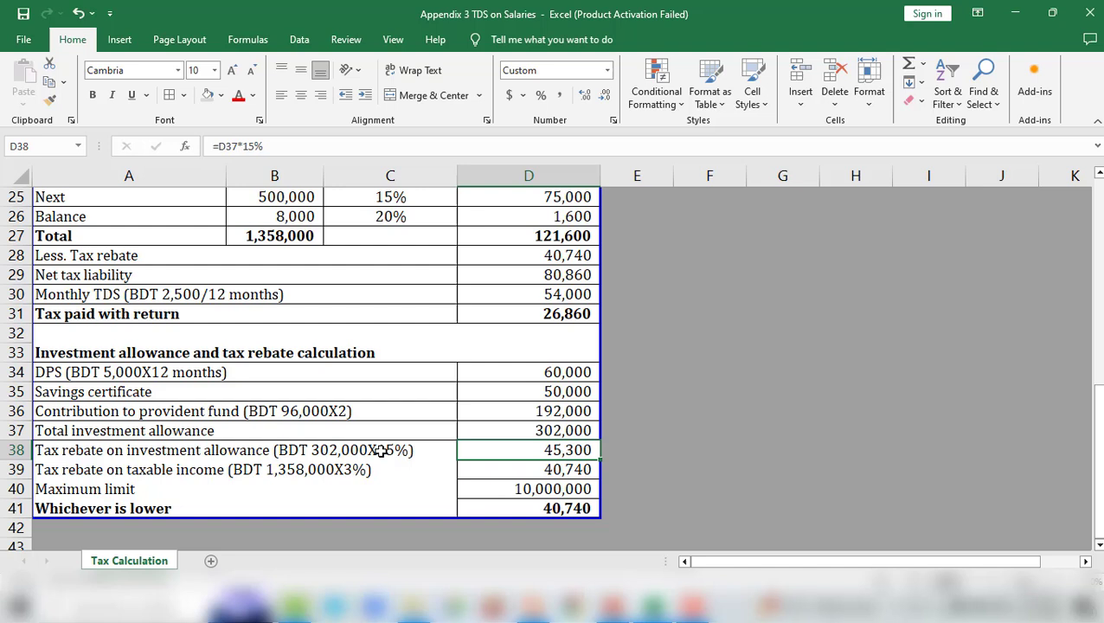
pyautogui.click(510, 473)
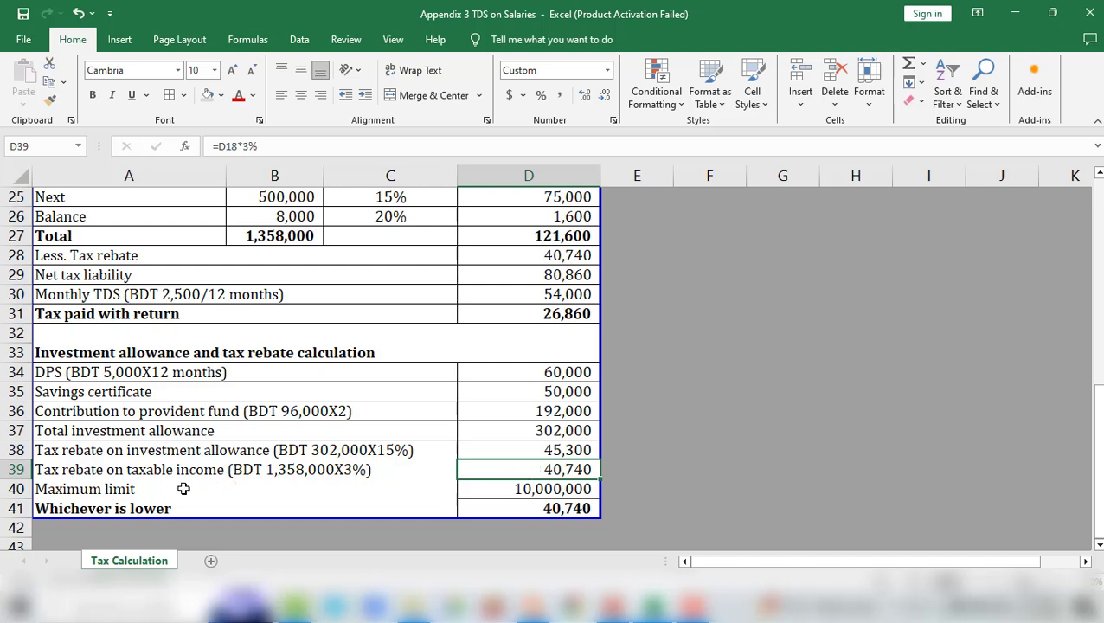
pyautogui.click(489, 490)
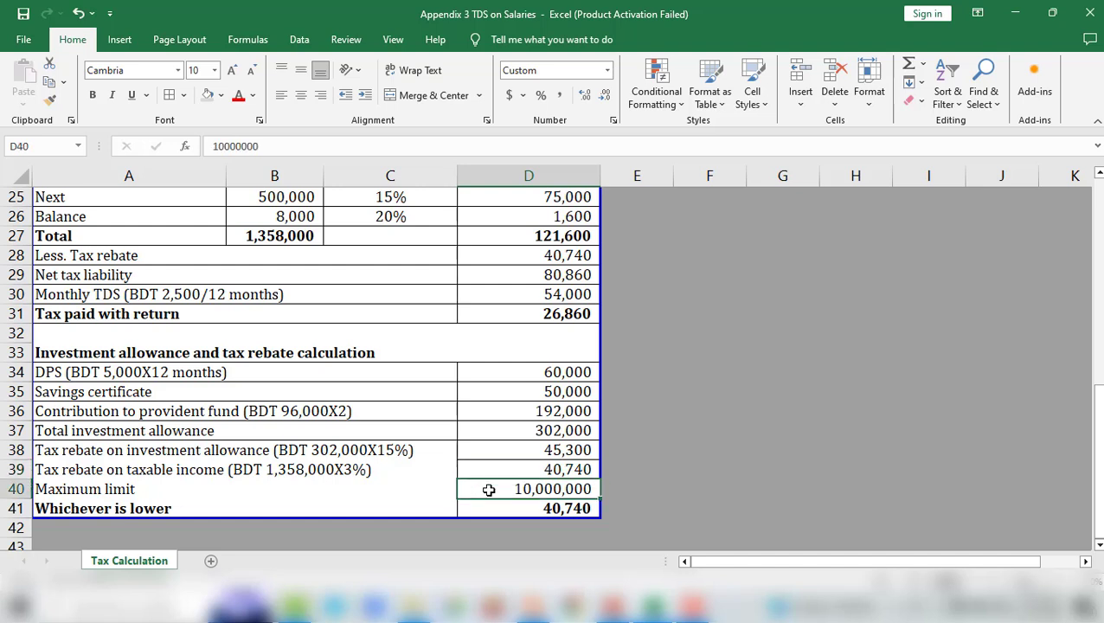
# Compare the rebate figures in D38:D40 with the Whichever is lower amount in D41, and trace it to the tax rebate in D28
pyautogui.click(530, 450)
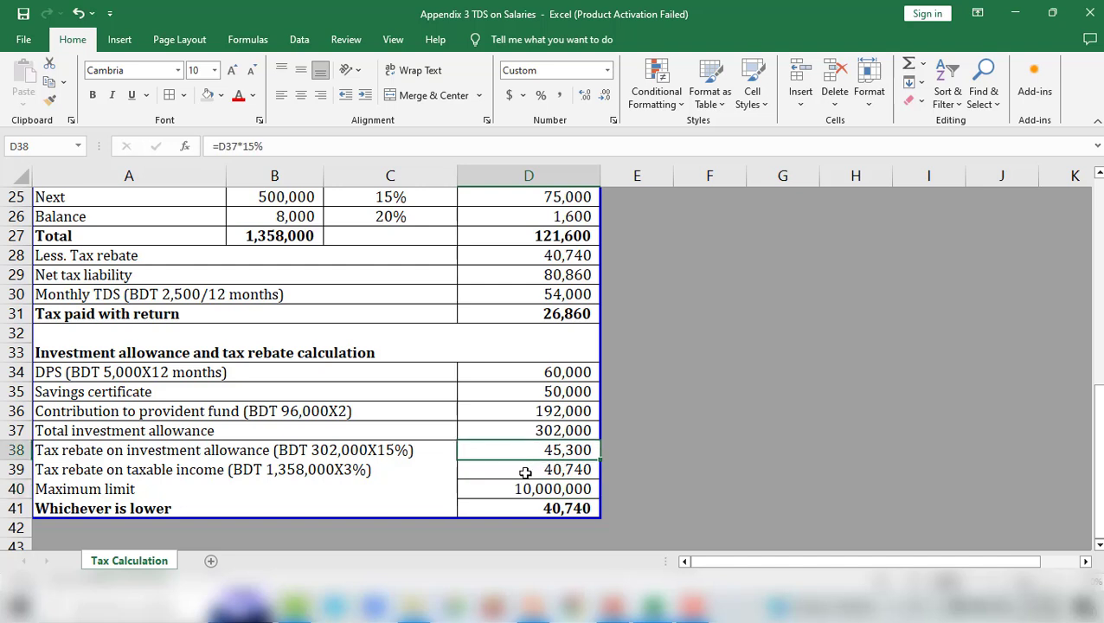
pyautogui.click(522, 472)
pyautogui.click(517, 489)
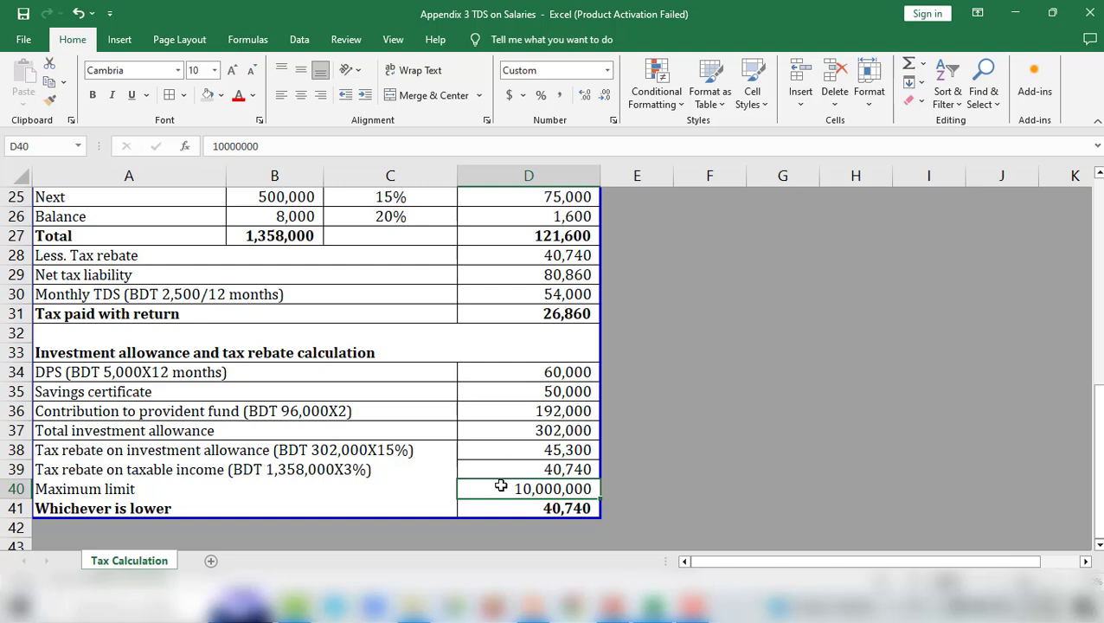
pyautogui.click(518, 508)
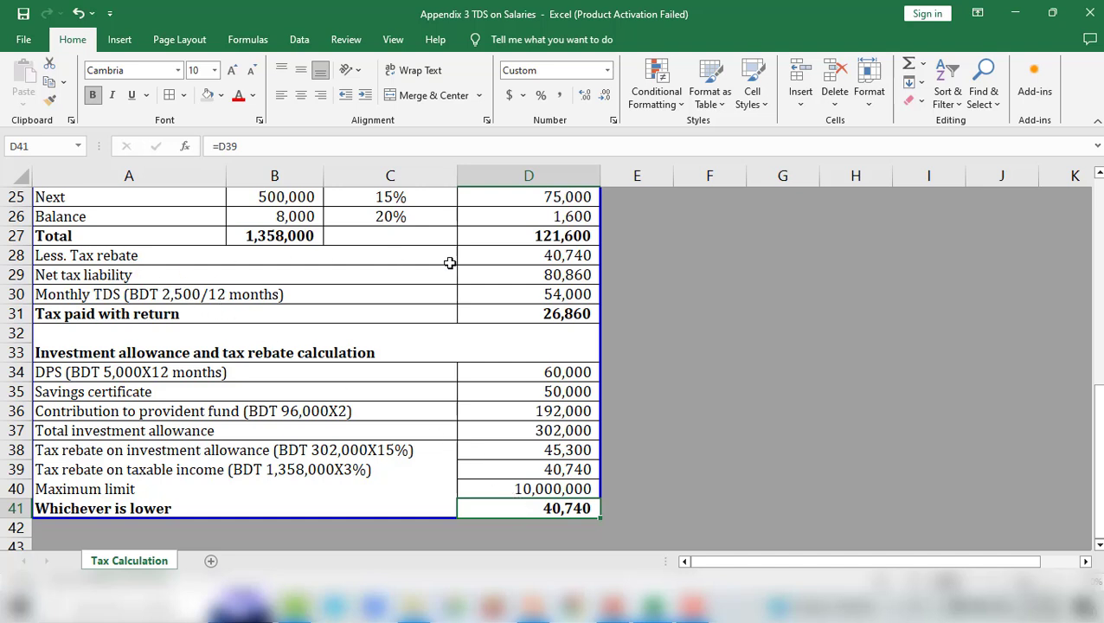
pyautogui.click(517, 256)
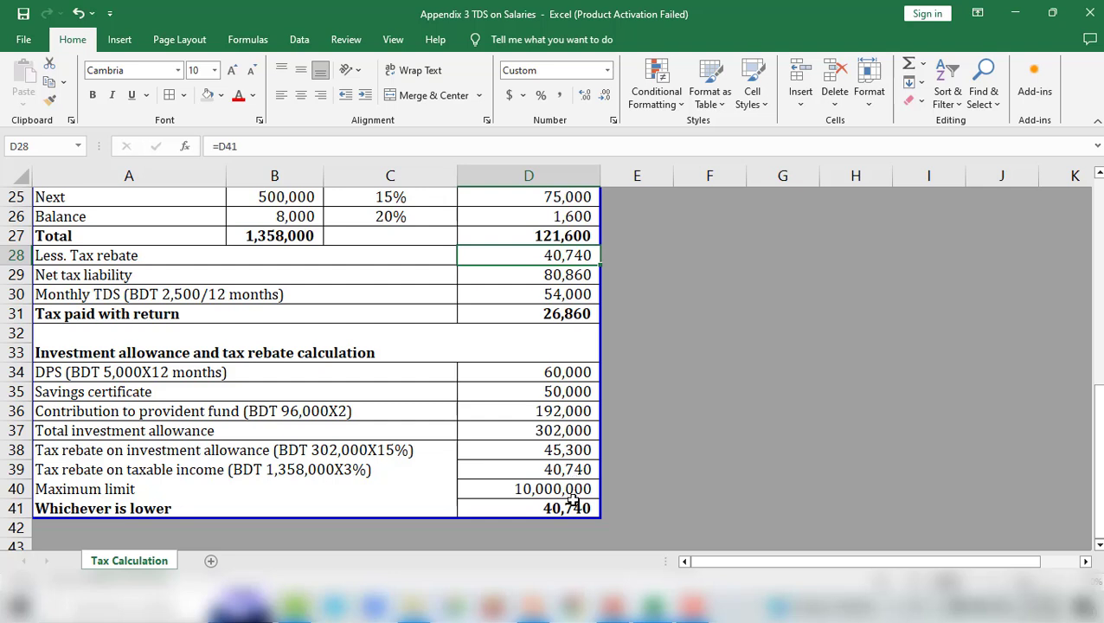
# Check how the net tax liability in D29 derives from the total tax in D27 and the rebate in D28
pyautogui.click(519, 236)
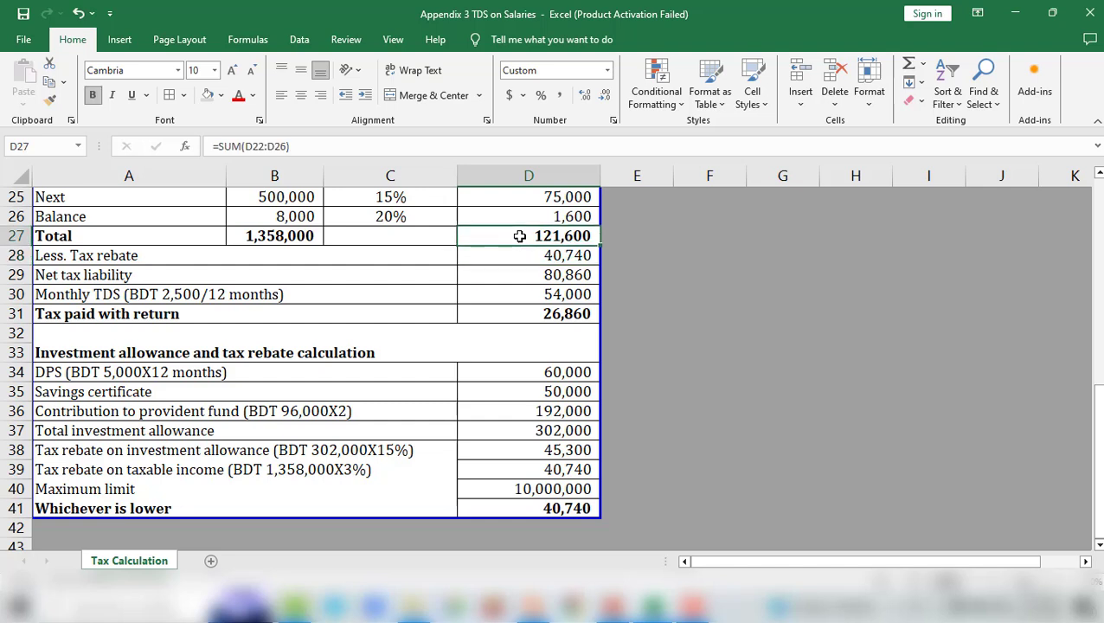
pyautogui.click(508, 258)
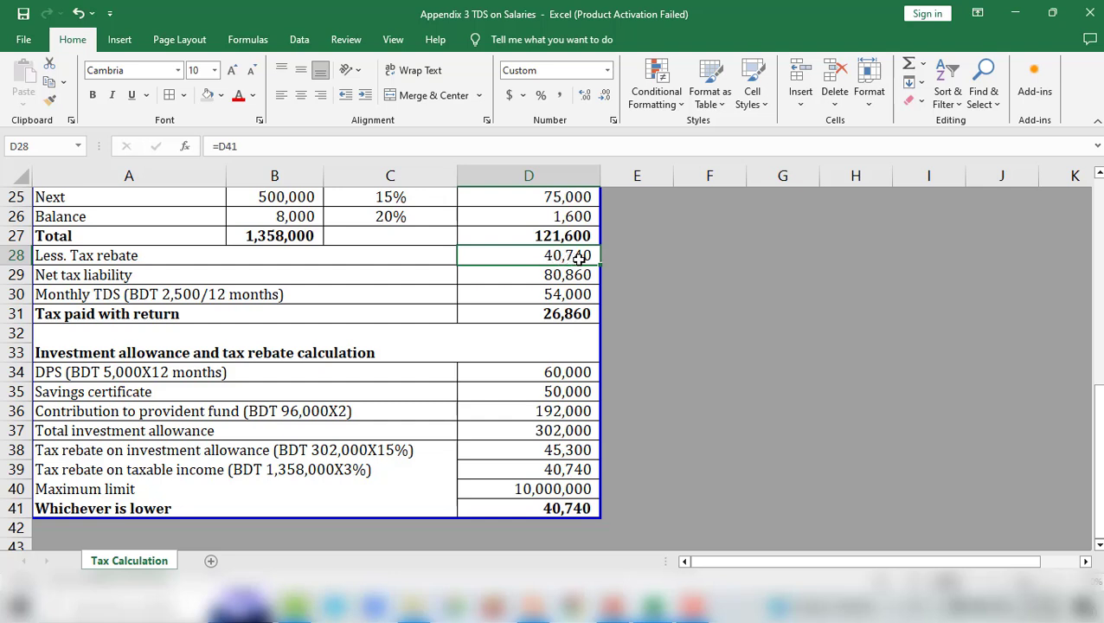
pyautogui.click(524, 276)
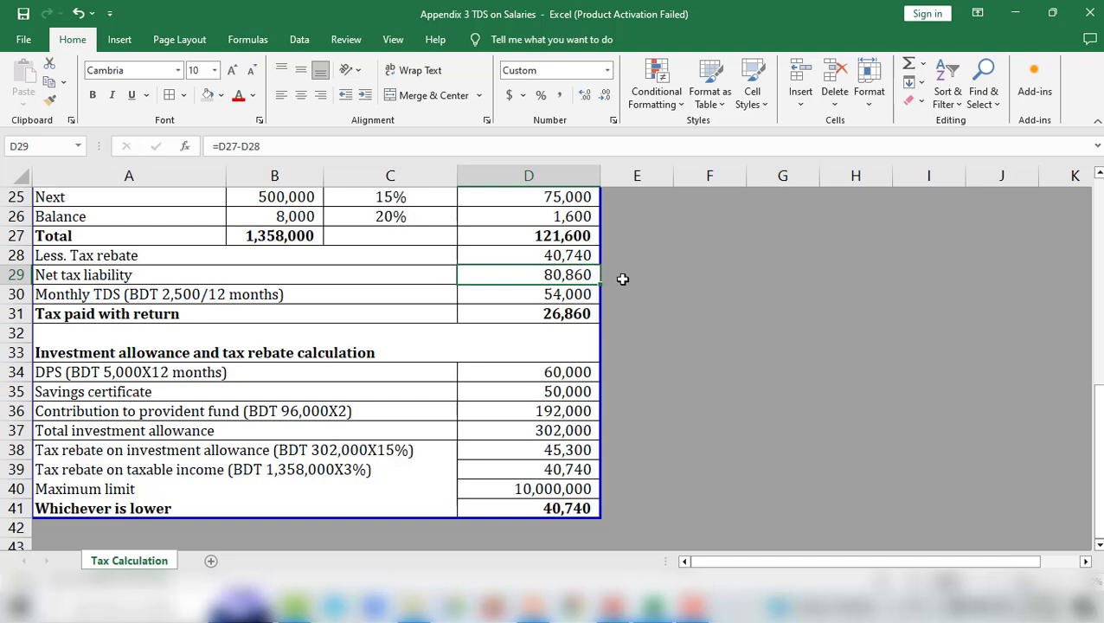
pyautogui.click(530, 255)
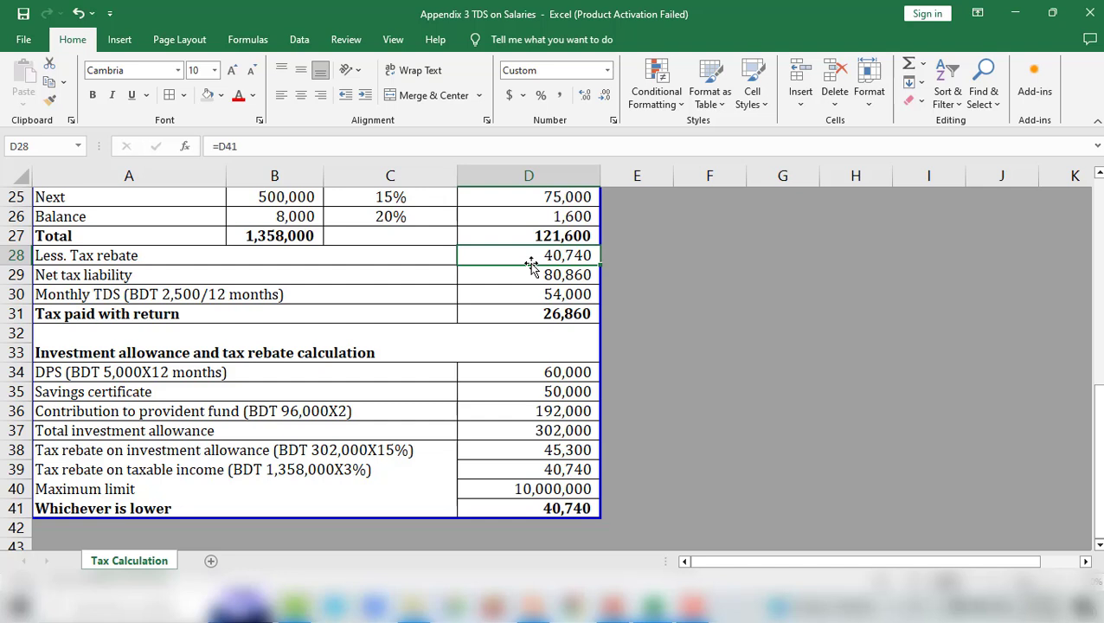
# Correct the Monthly TDS label in A30 to "BDT 4,500/12 months" and check the formulas in D30 and D31
pyautogui.press('Down')
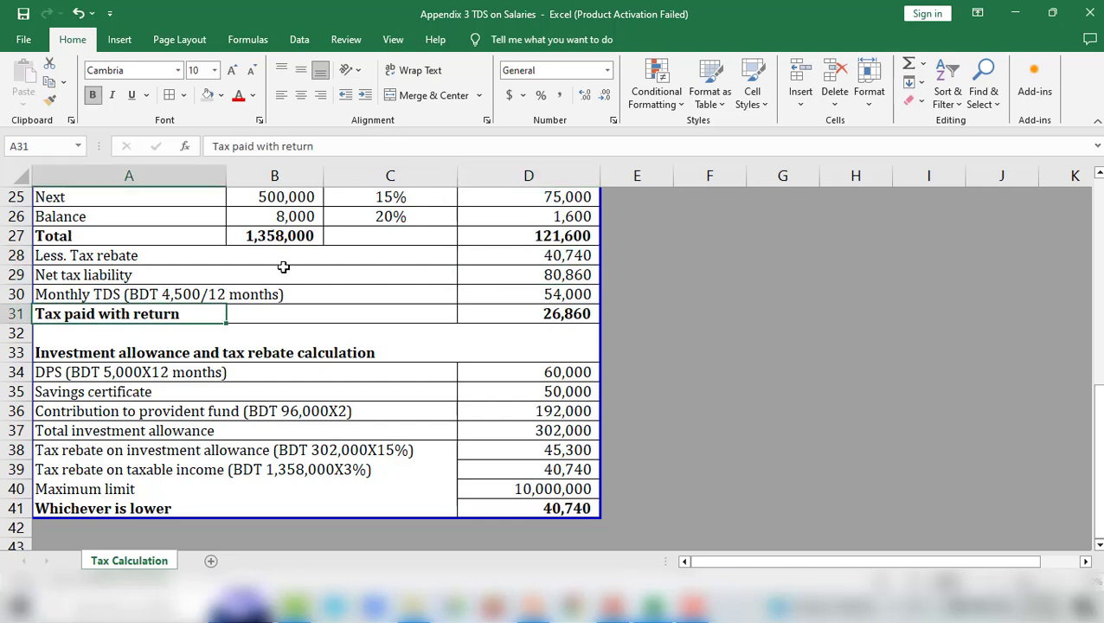
pyautogui.click(504, 293)
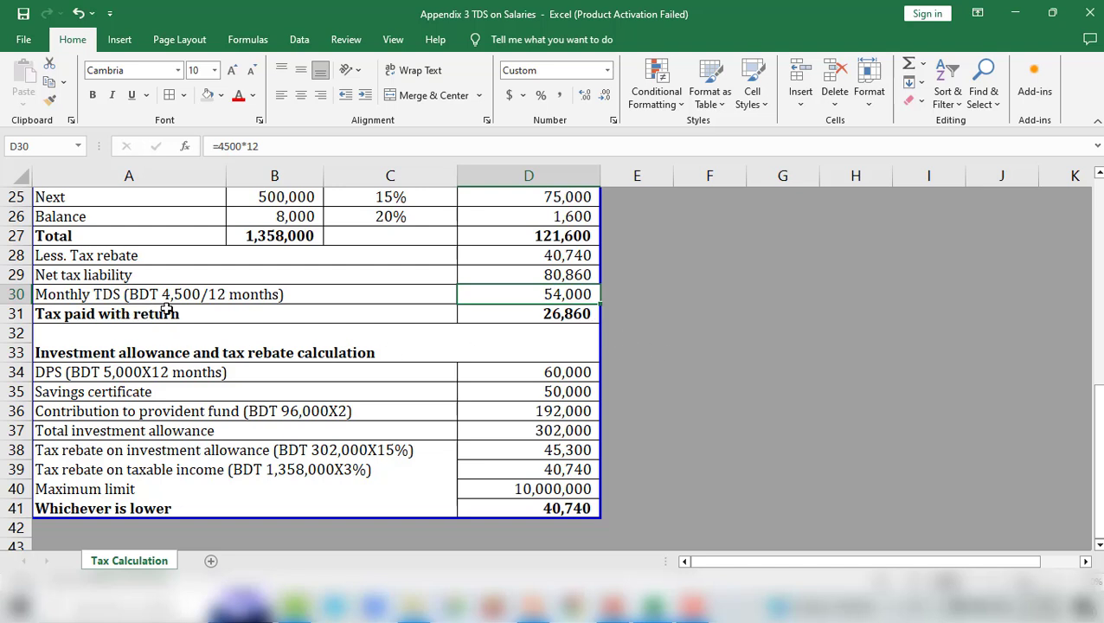
pyautogui.click(521, 315)
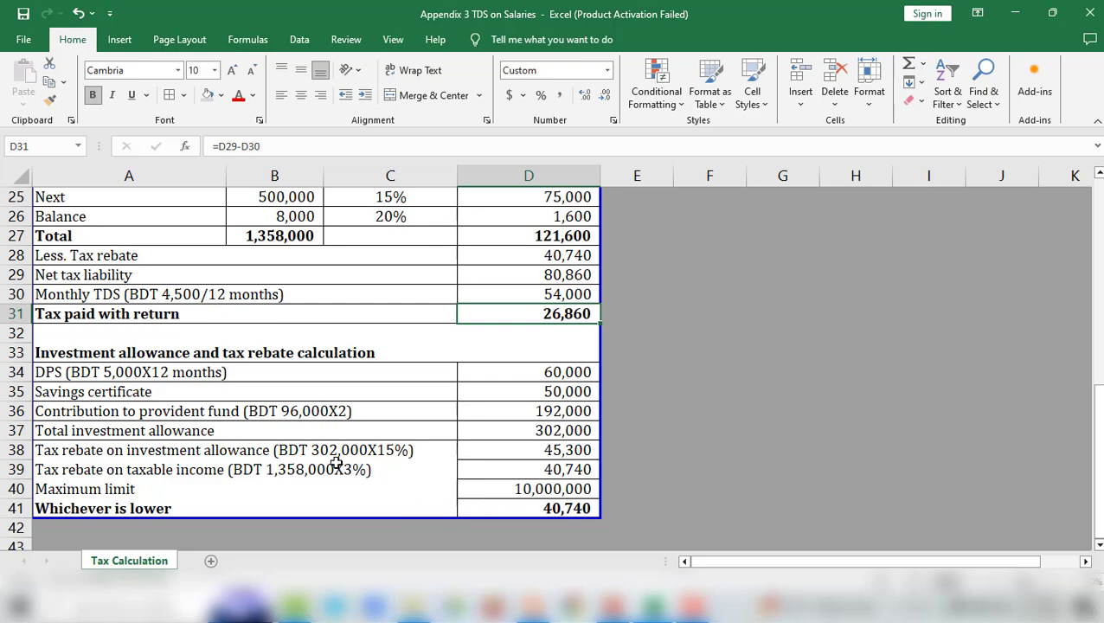
# Switch to the Individual_Return_IT-11Ga(2023) PDF in Nitro Pro and skim the taxpayer particulars on its first page
pyautogui.scroll(4, 337, 463)
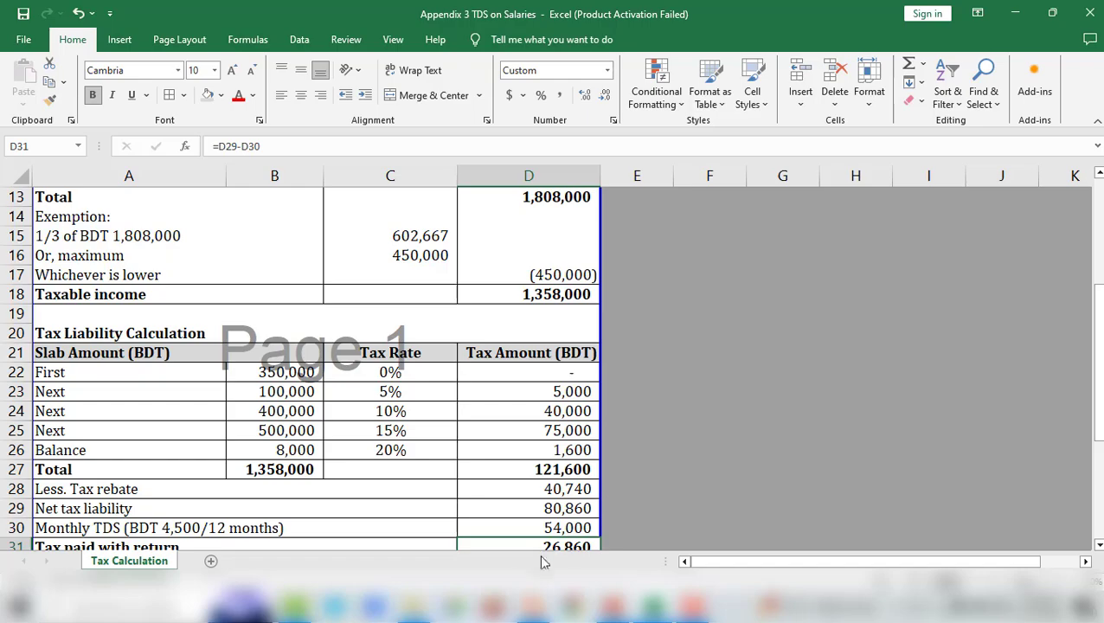
pyautogui.click(515, 519)
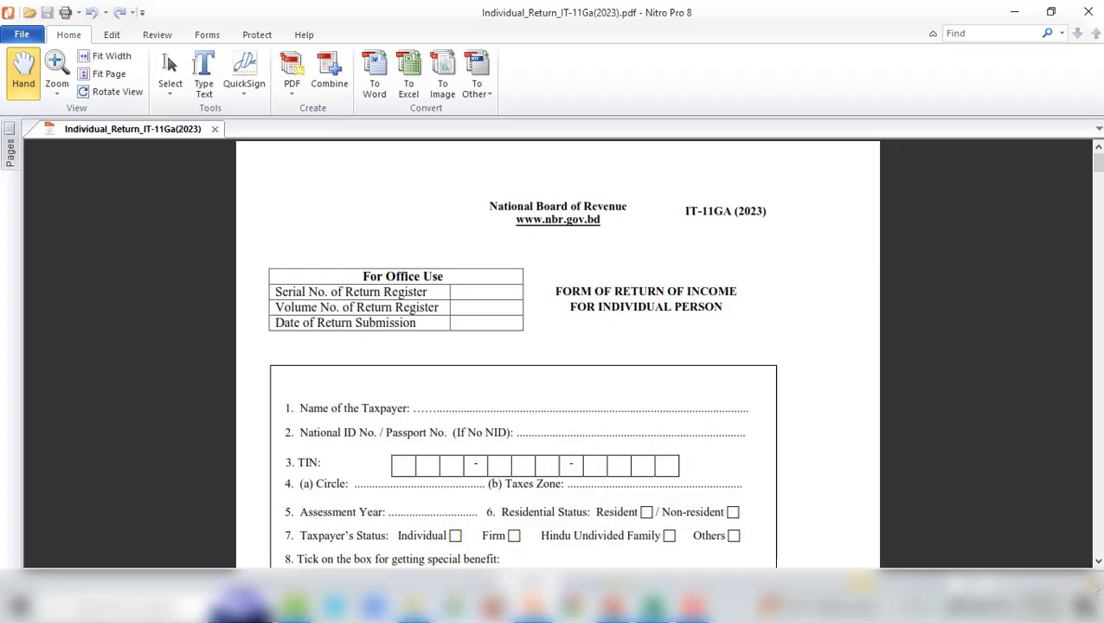
pyautogui.scroll(2, 711, 447)
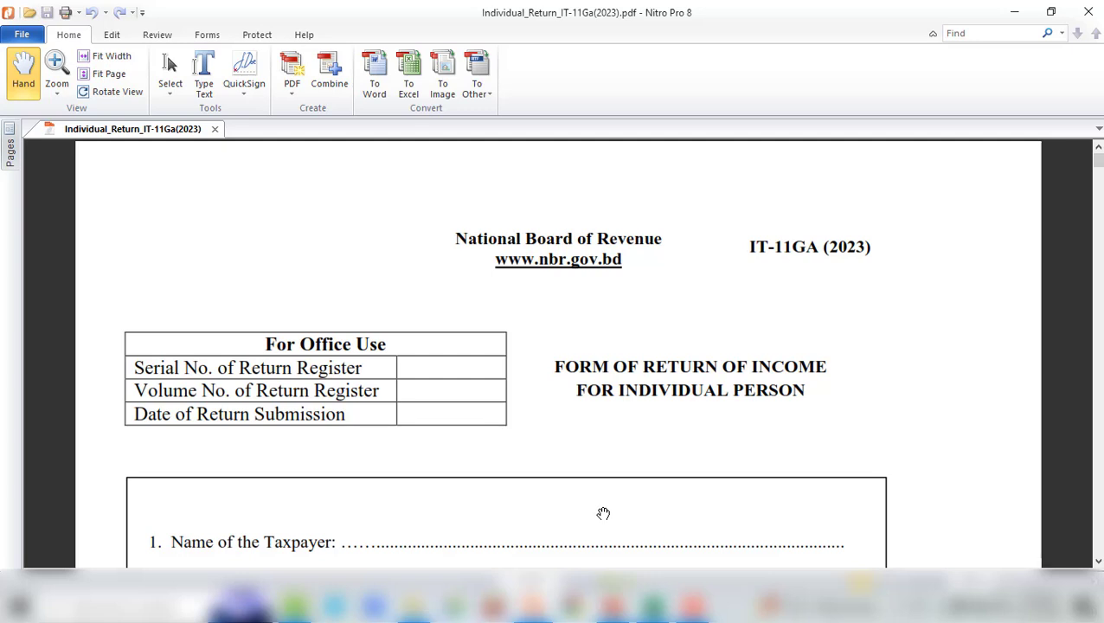
pyautogui.scroll(-2, 603, 513)
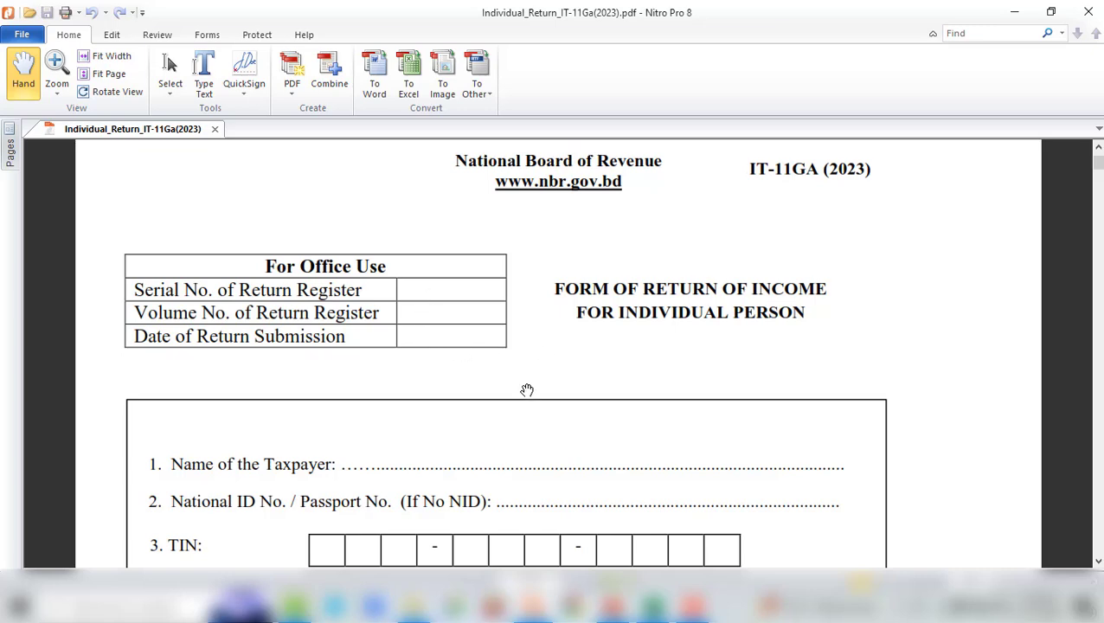
pyautogui.scroll(-3, 507, 389)
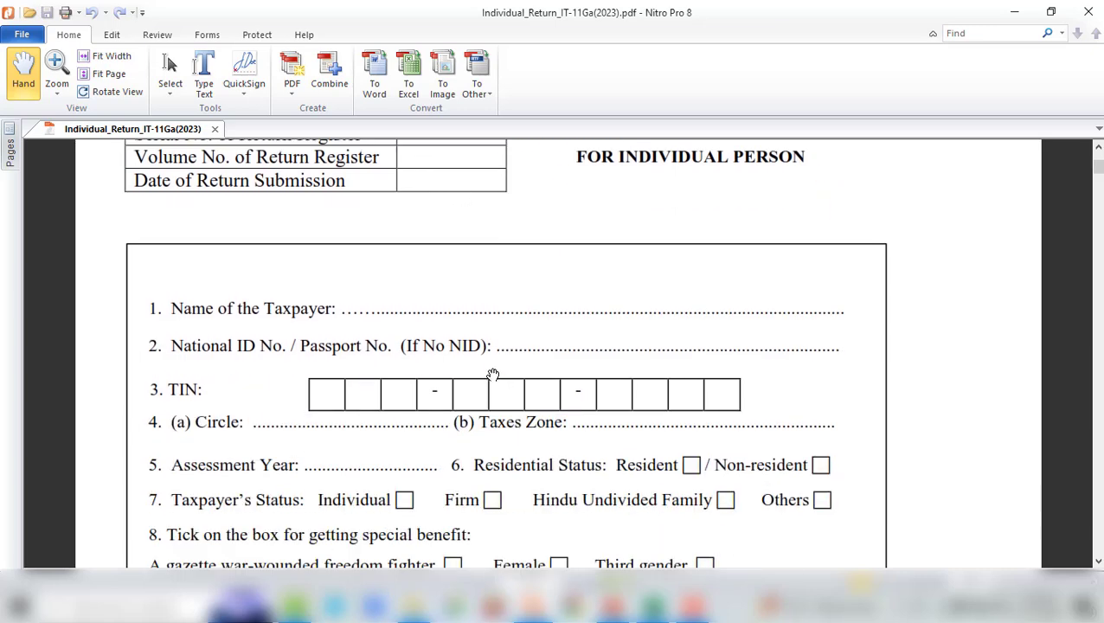
pyautogui.scroll(-1, 492, 374)
pyautogui.scroll(-3, 506, 384)
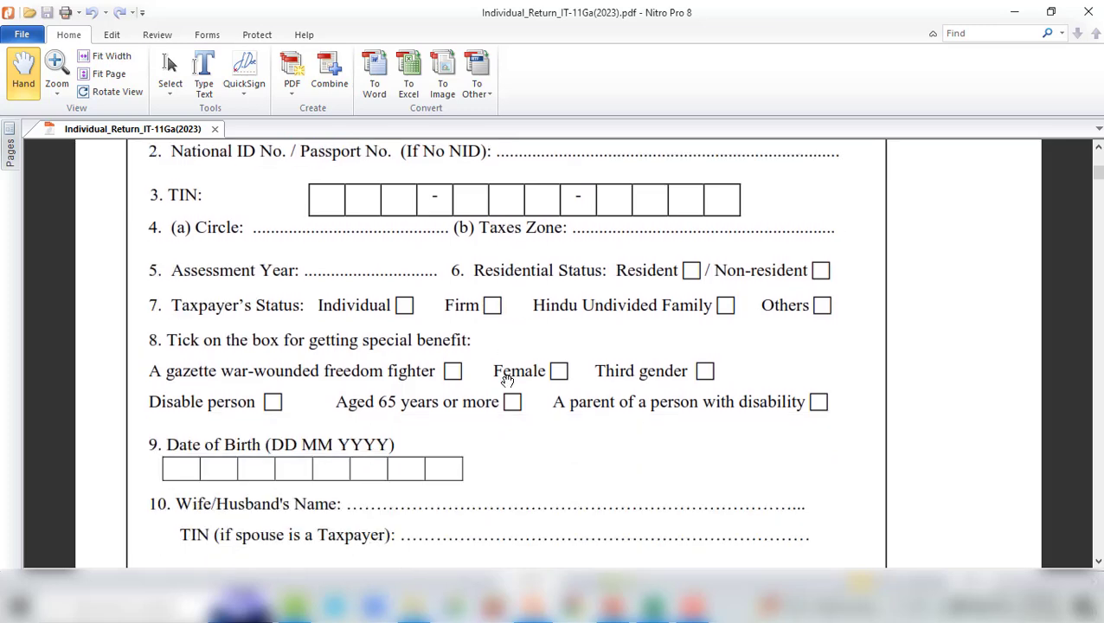
pyautogui.scroll(-6, 508, 381)
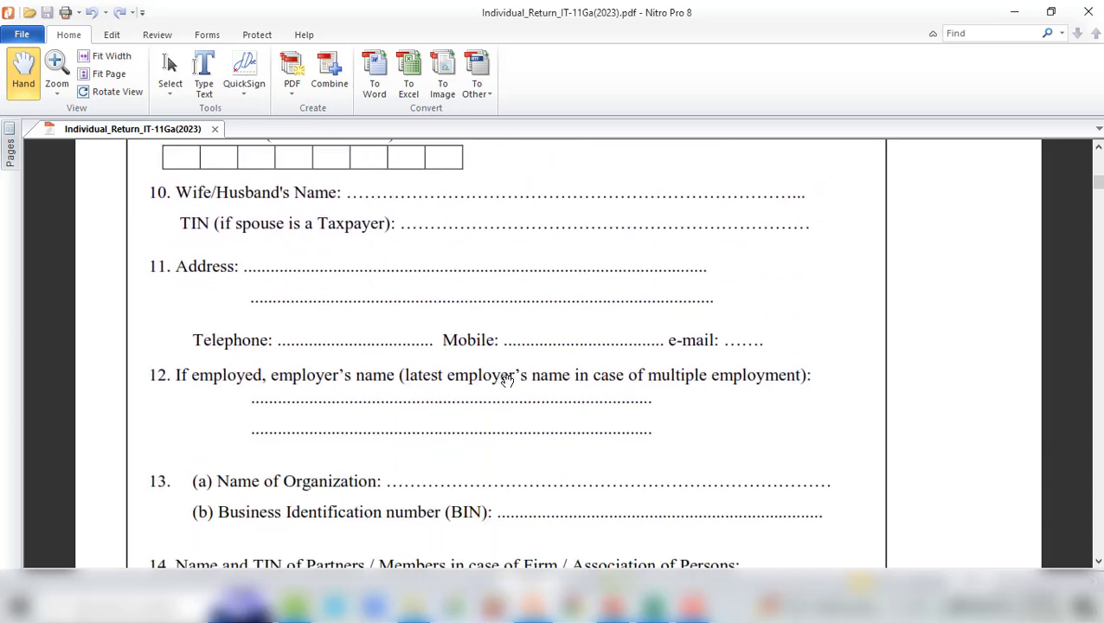
pyautogui.scroll(-5, 507, 380)
pyautogui.scroll(4, 511, 413)
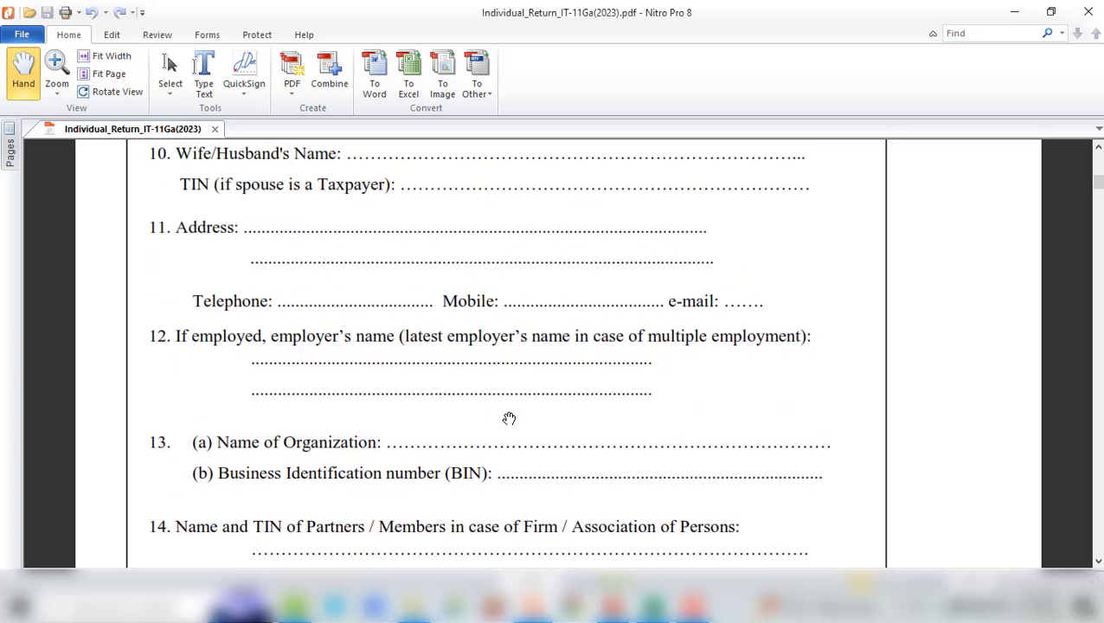
pyautogui.scroll(9, 509, 418)
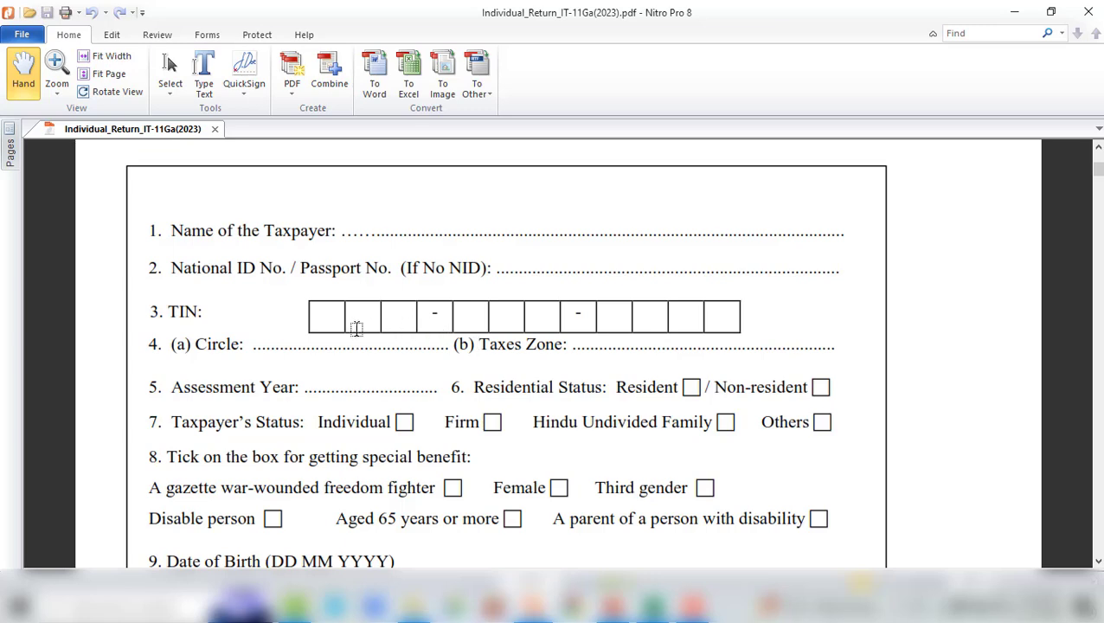
# Examine items 7 to 14 of the return form, from taxpayer's status and special benefits to employer, organization and partner details
pyautogui.scroll(-3, 629, 344)
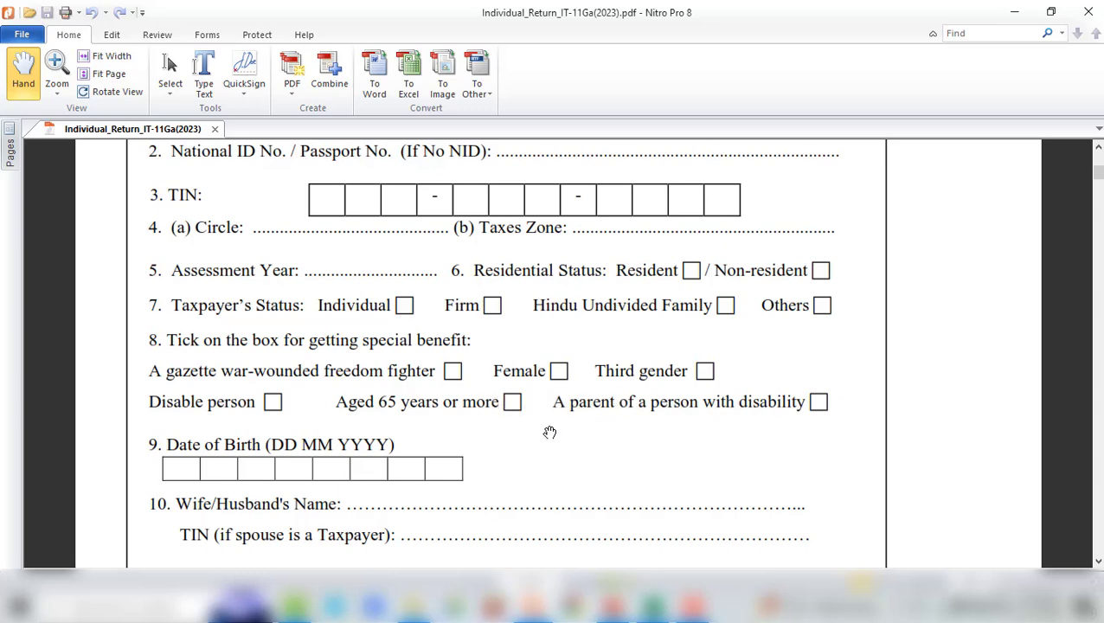
pyautogui.scroll(-3, 549, 431)
pyautogui.scroll(-1, 329, 368)
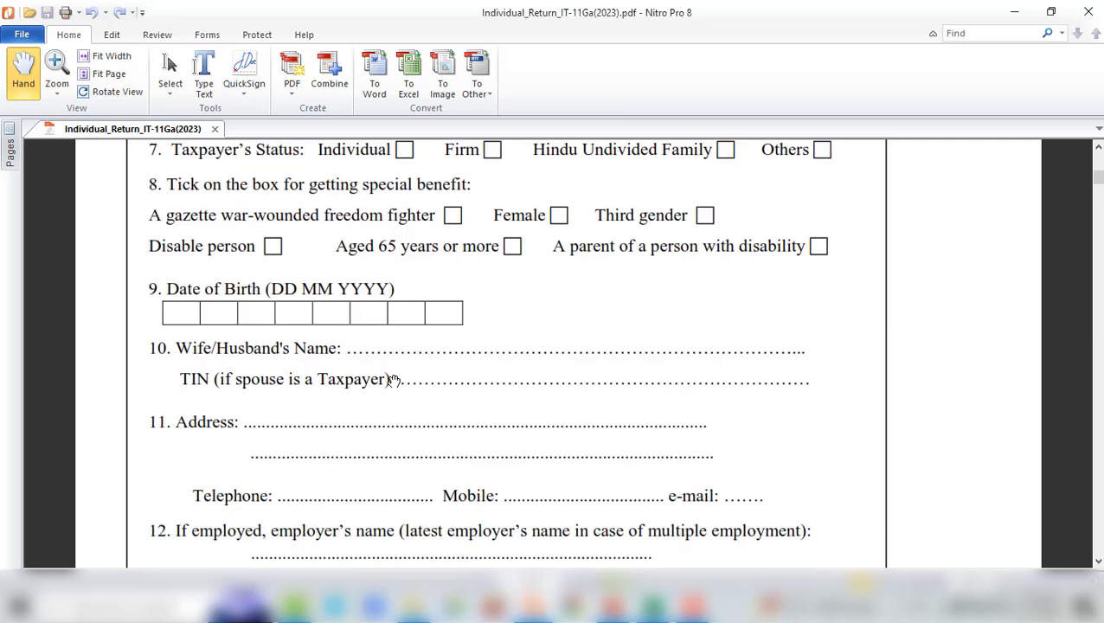
pyautogui.scroll(-1, 392, 380)
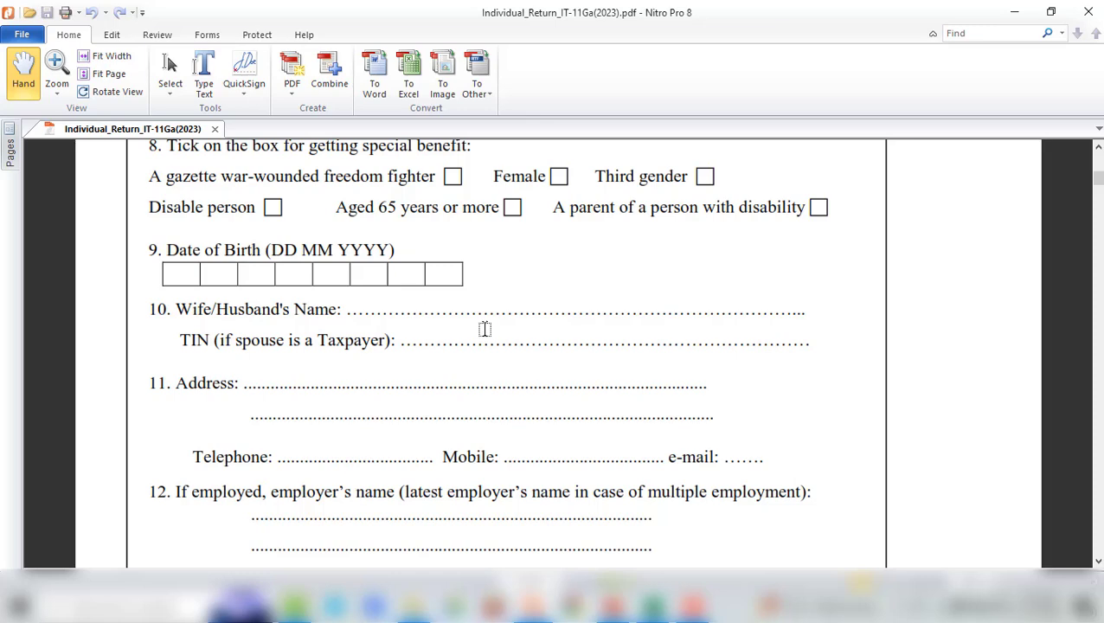
pyautogui.scroll(-2, 517, 340)
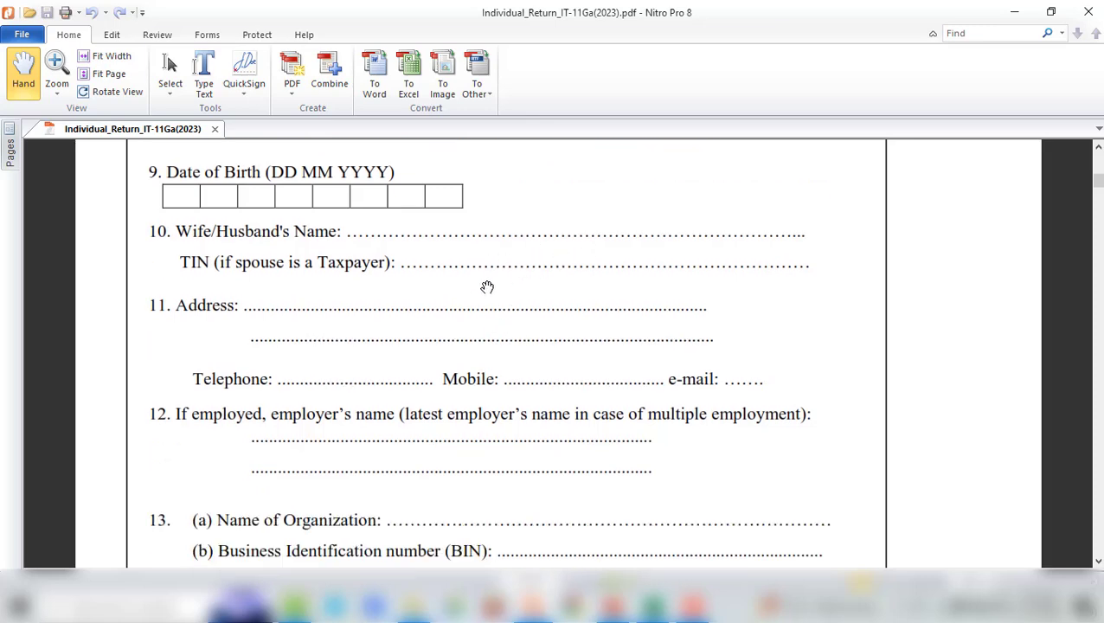
pyautogui.scroll(-1, 402, 348)
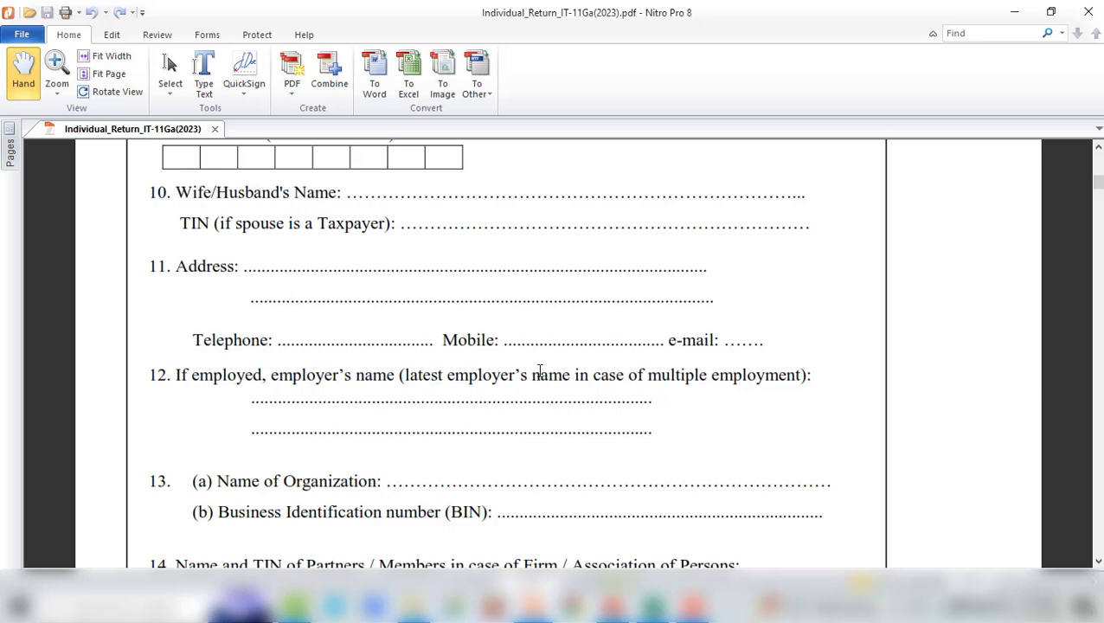
pyautogui.scroll(-2, 395, 380)
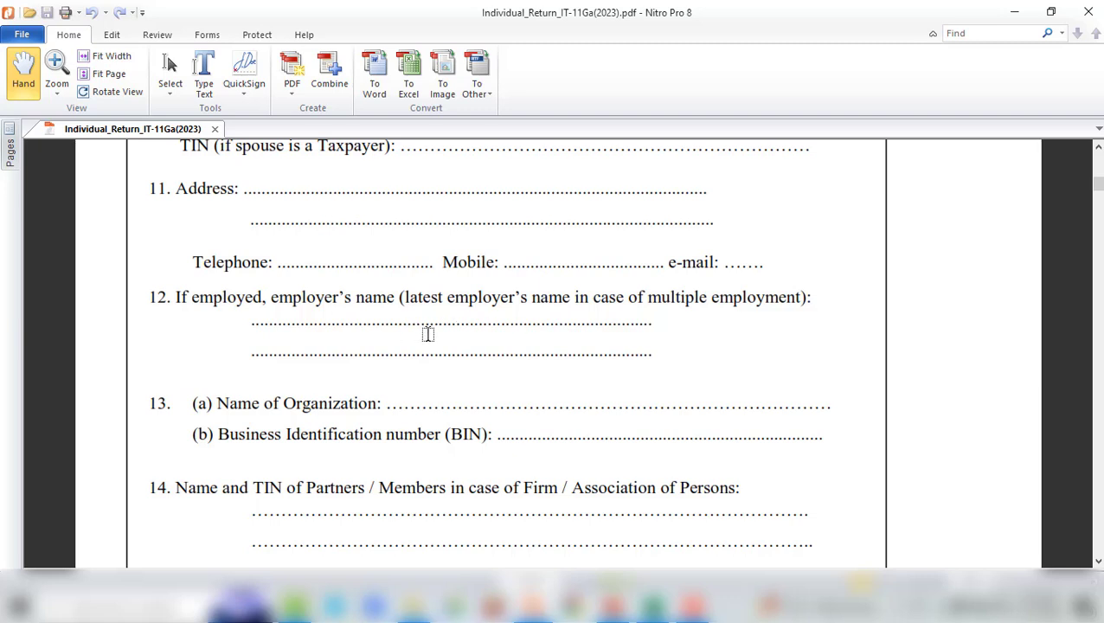
pyautogui.scroll(-1, 431, 372)
pyautogui.scroll(-1, 436, 378)
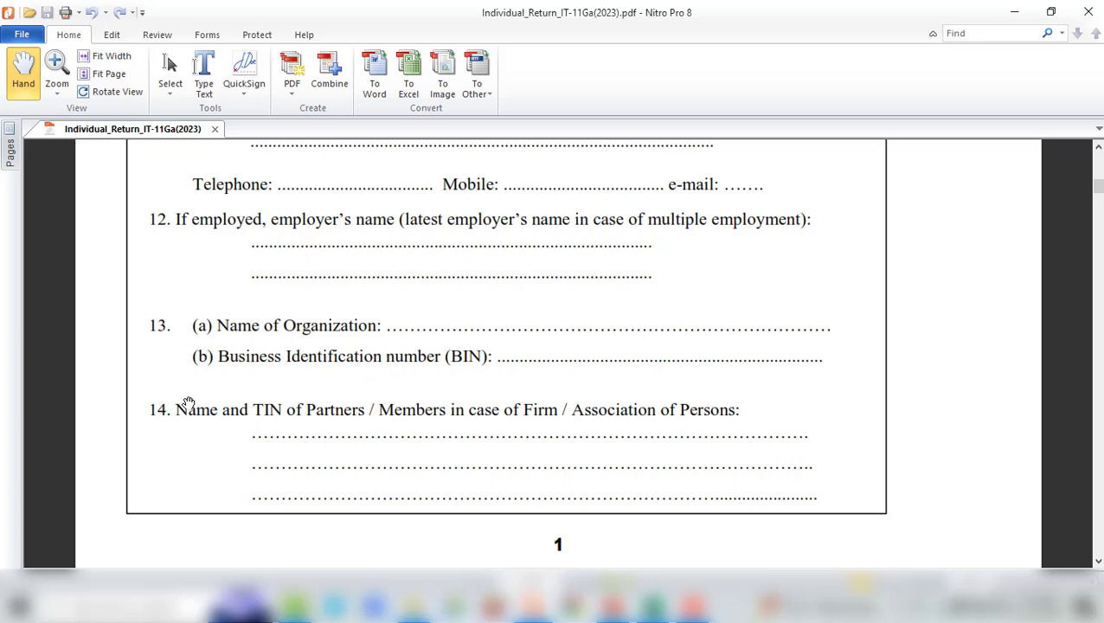
# Examine the form's Particulars of Income table and compare it with the taxable income in the Excel worksheet
pyautogui.scroll(-10, 381, 426)
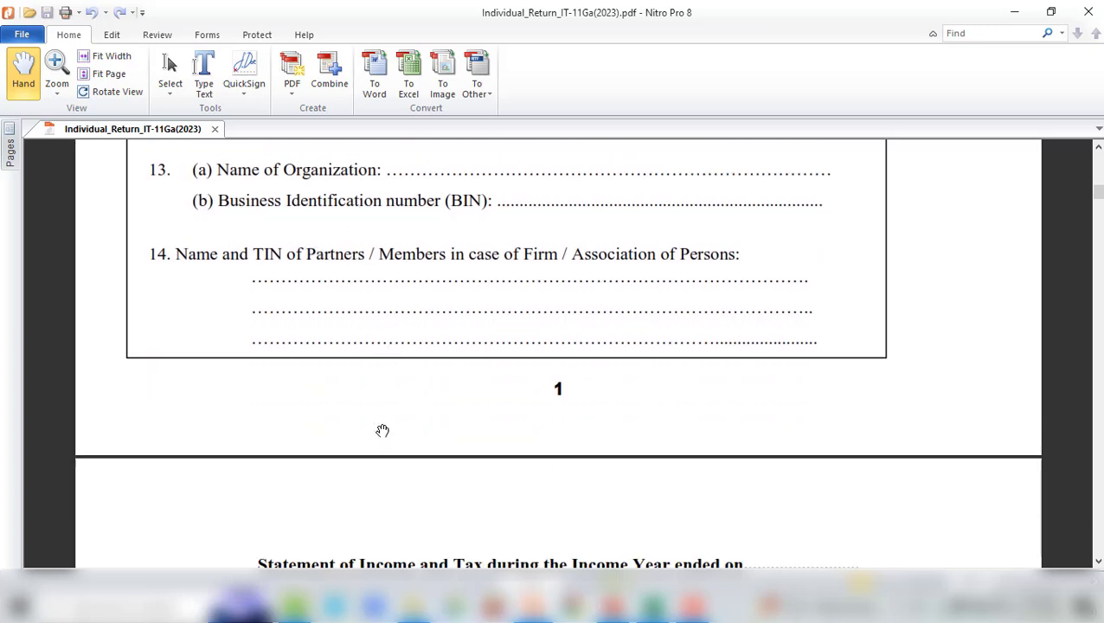
pyautogui.scroll(-3, 381, 430)
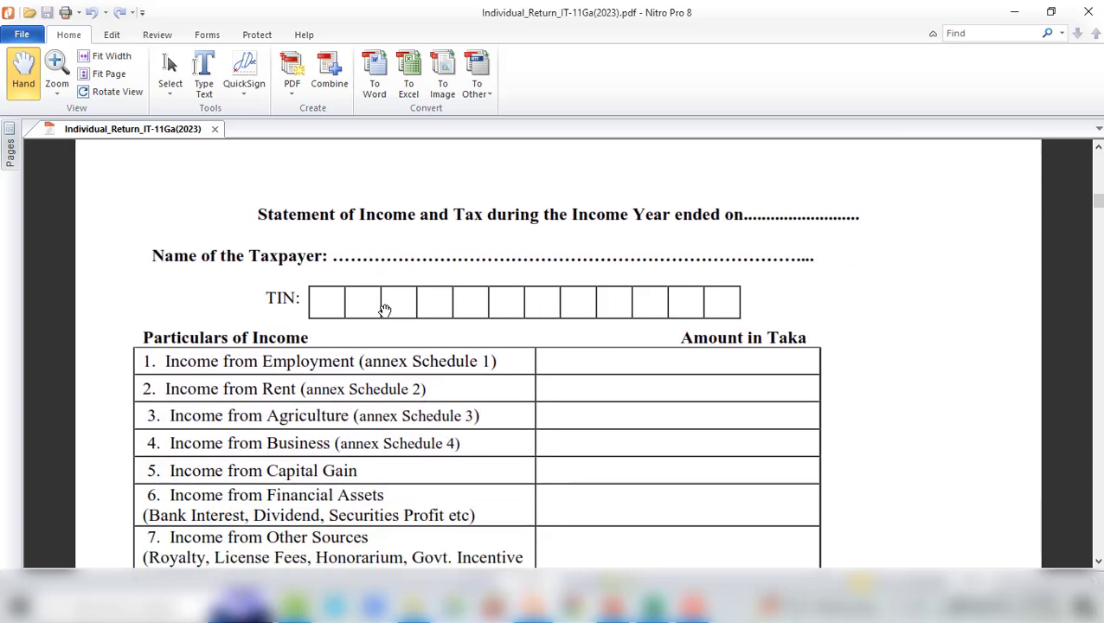
pyautogui.scroll(-4, 564, 311)
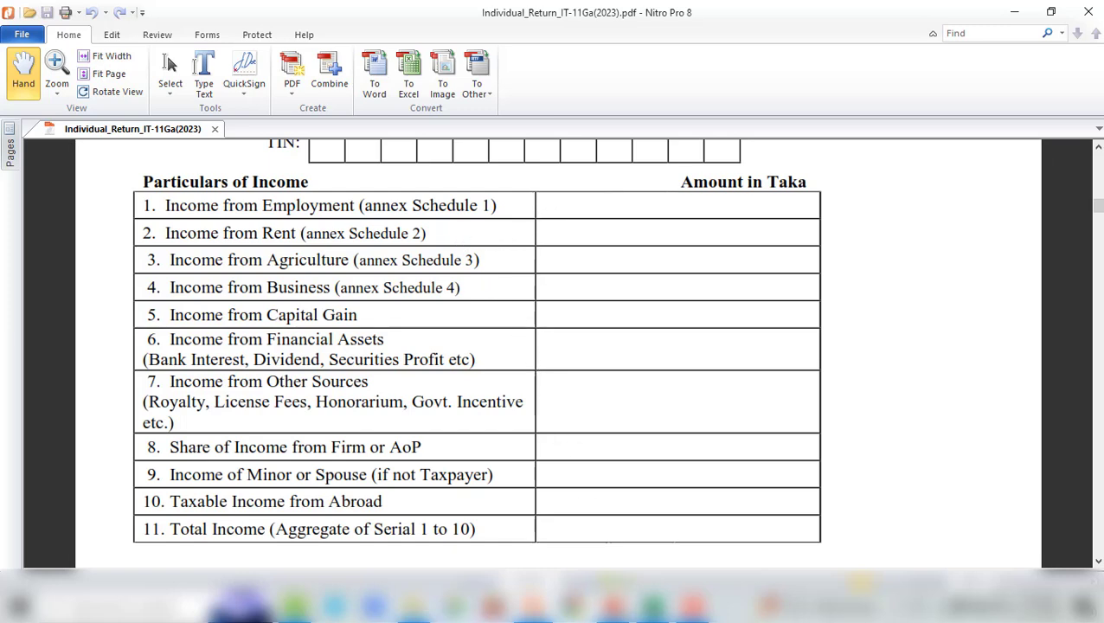
pyautogui.click(662, 616)
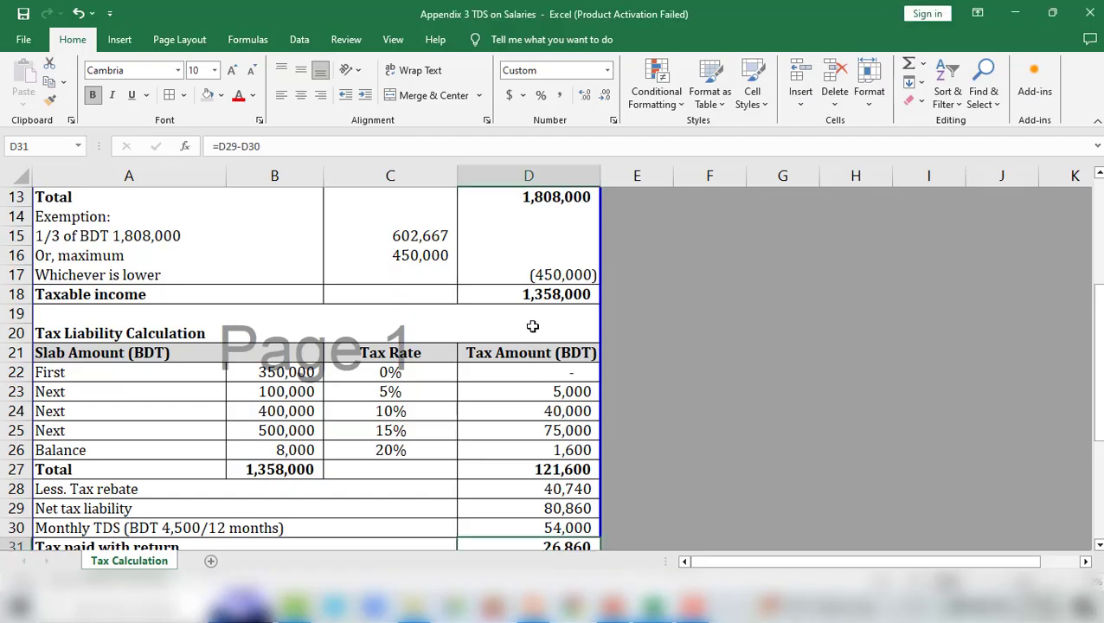
pyautogui.hotkey('alt', 'Tab')
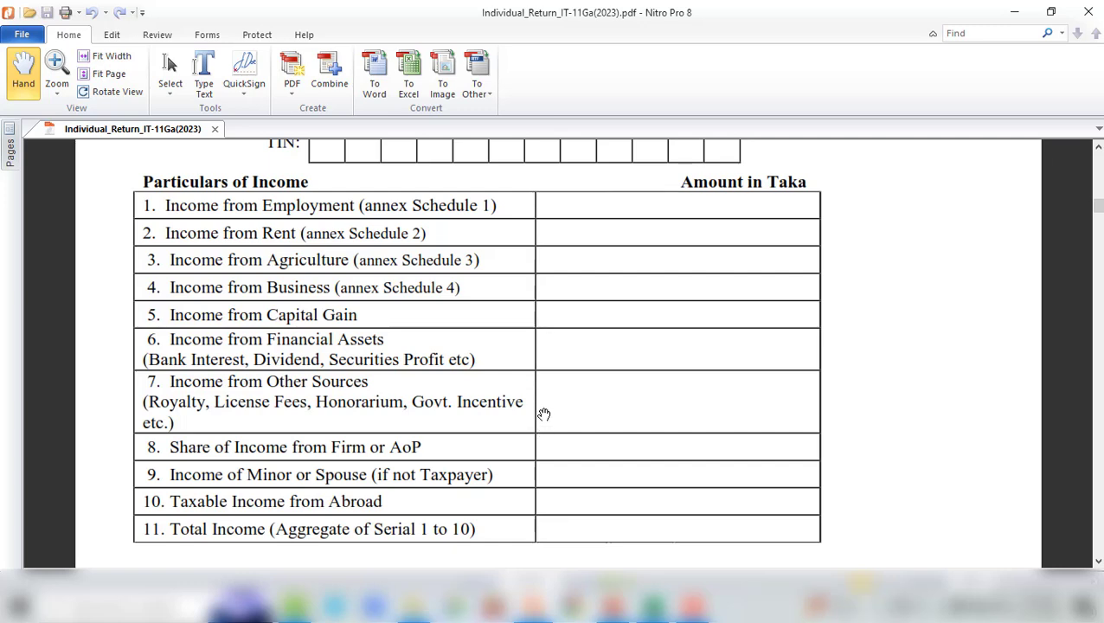
# Examine the form's Tax Computation items 12 to 19, and switch to the Excel worksheet to compare the tax amounts
pyautogui.scroll(-2, 558, 393)
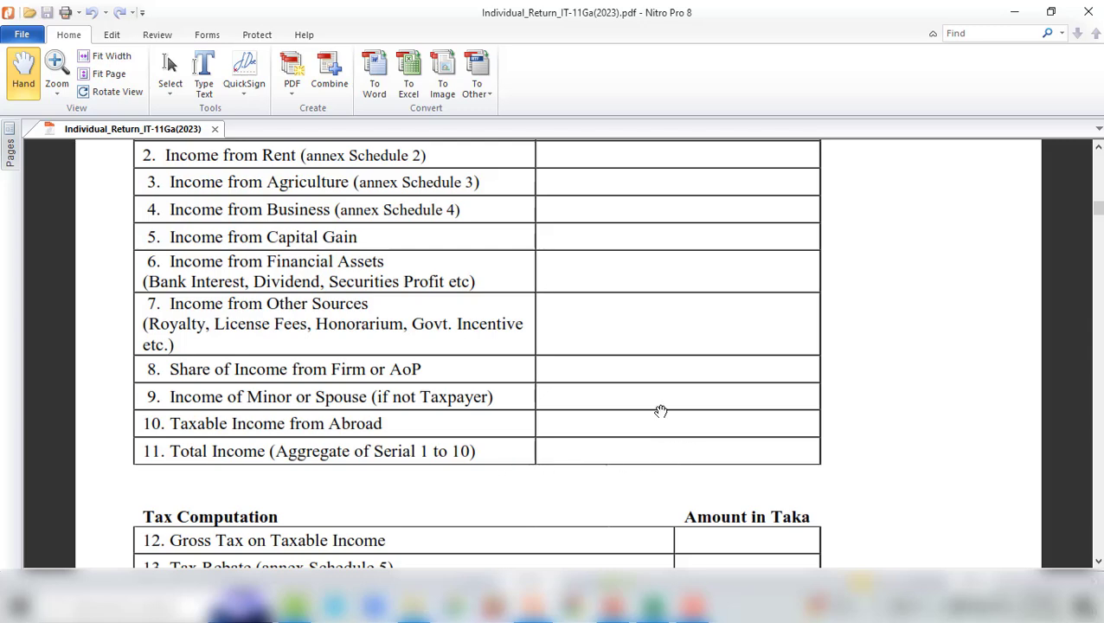
pyautogui.scroll(-6, 683, 364)
pyautogui.scroll(-1, 597, 387)
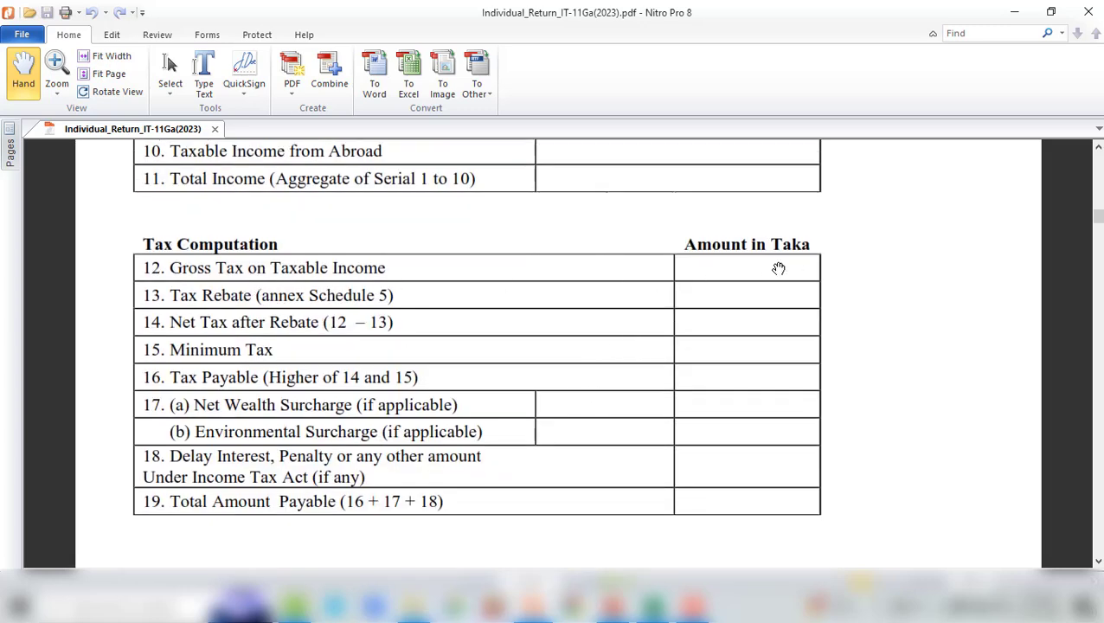
pyautogui.click(652, 618)
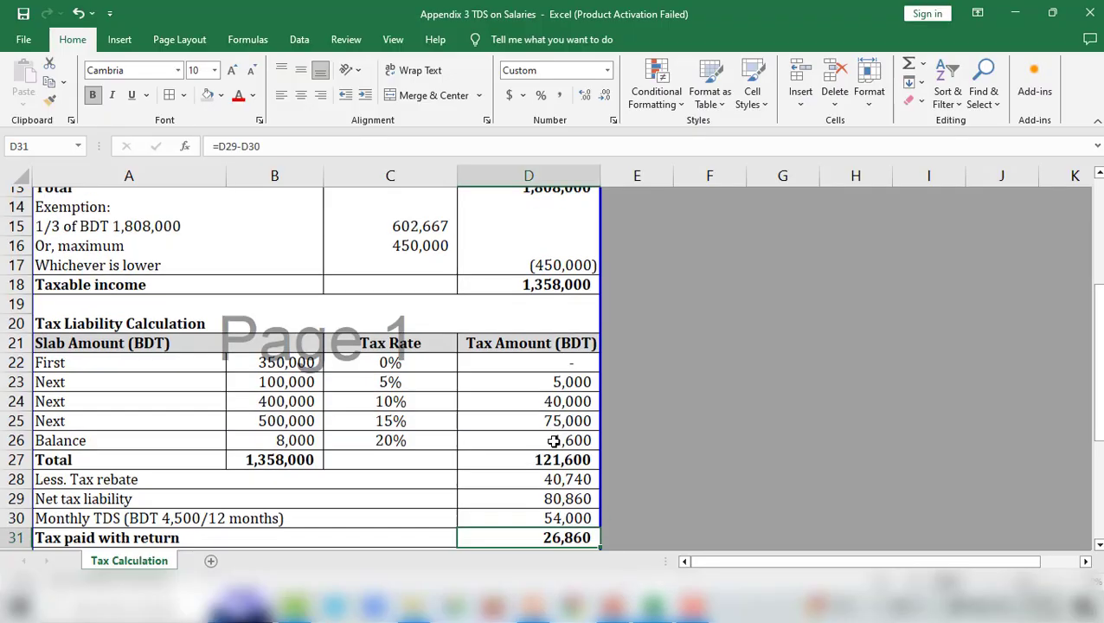
# Select the tax rebate amount in the Excel worksheet and compare it with item 13, Tax Rebate, on the return form in Nitro Pro
pyautogui.scroll(-1, 551, 427)
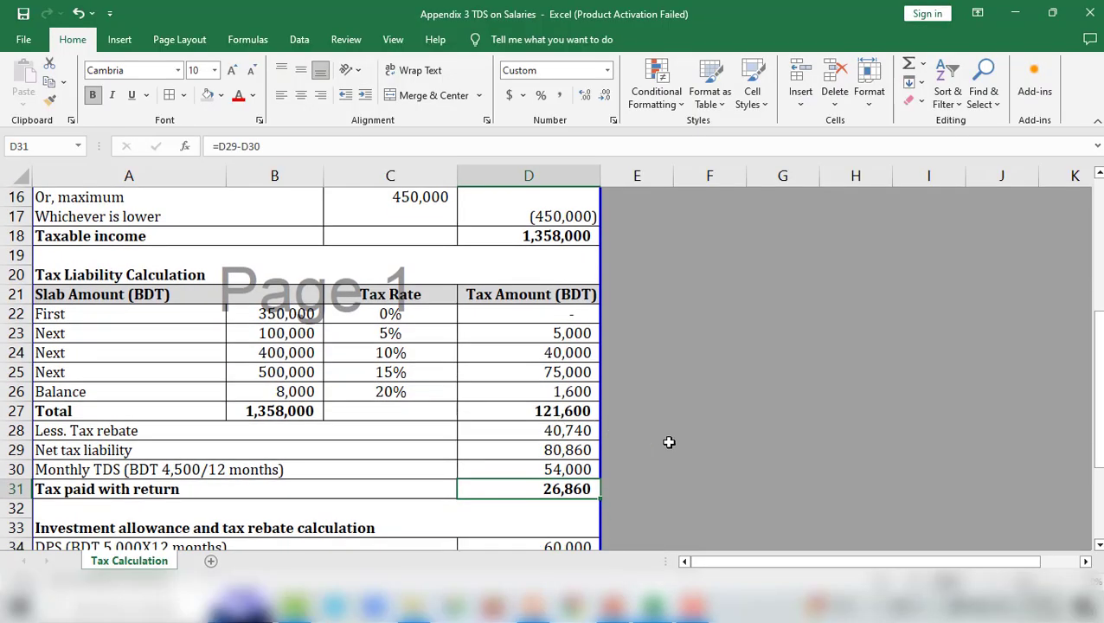
pyautogui.hotkey('alt', 'Tab')
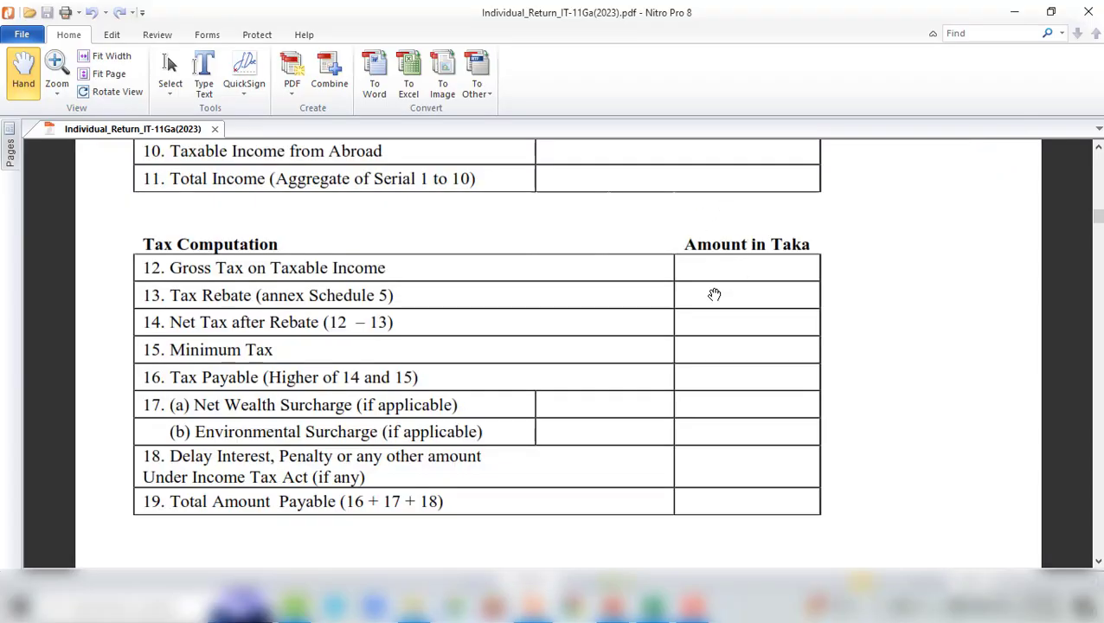
pyautogui.hotkey('alt', 'Tab')
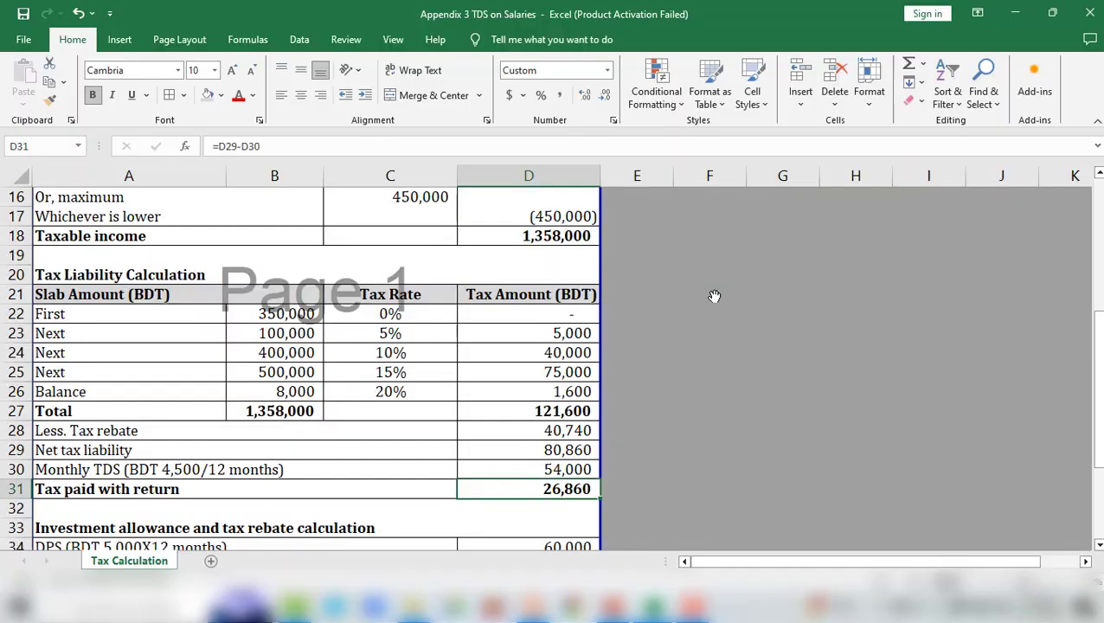
pyautogui.click(563, 430)
pyautogui.hotkey('alt', 'Tab')
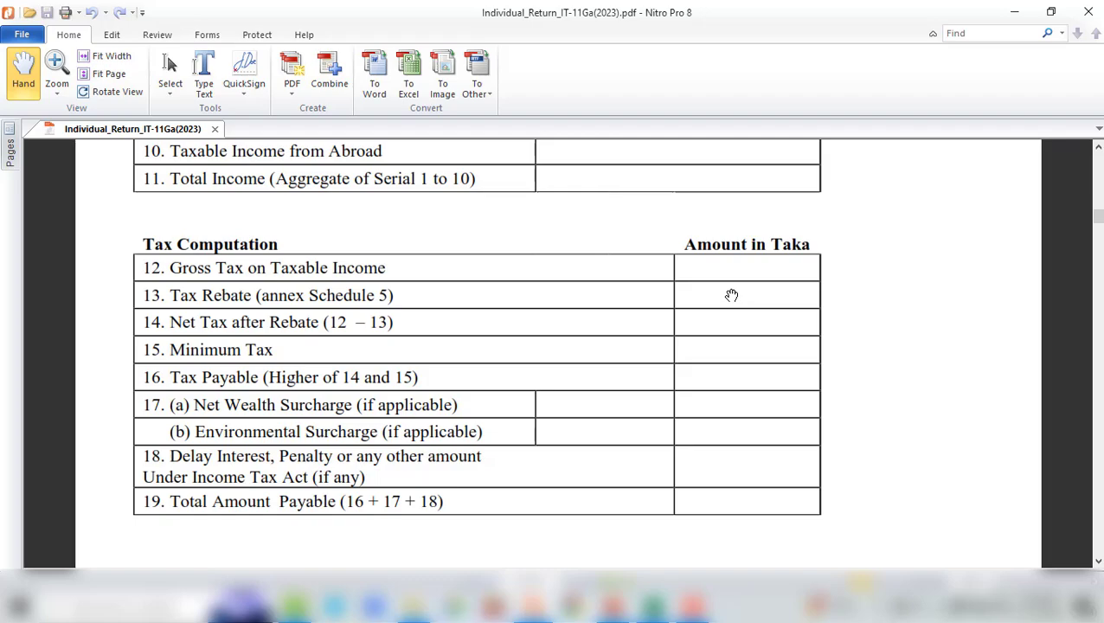
pyautogui.hotkey('alt', 'Tab')
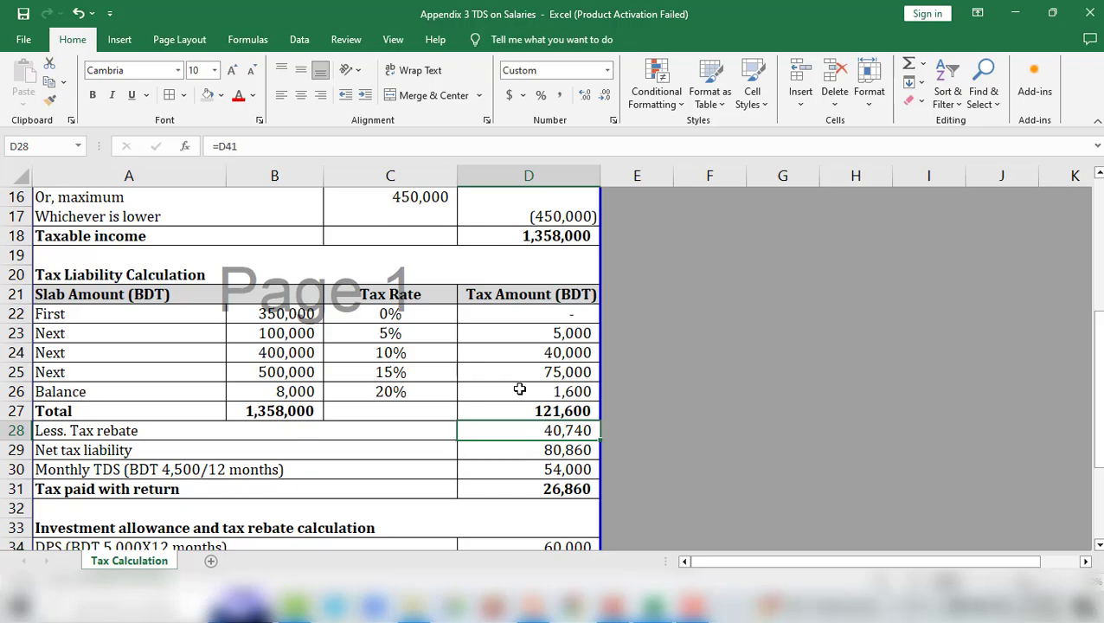
pyautogui.hotkey('alt', 'Tab')
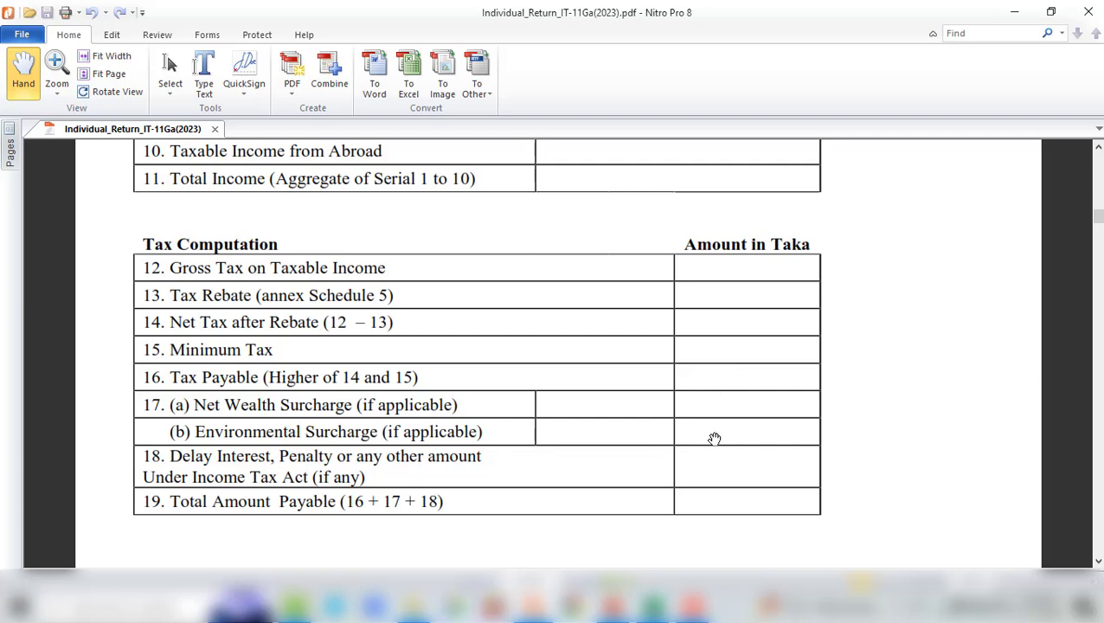
# Select the worksheet's net tax liability amount and compare it with items 14 to 19 of the form's Tax Computation table
pyautogui.click(666, 605)
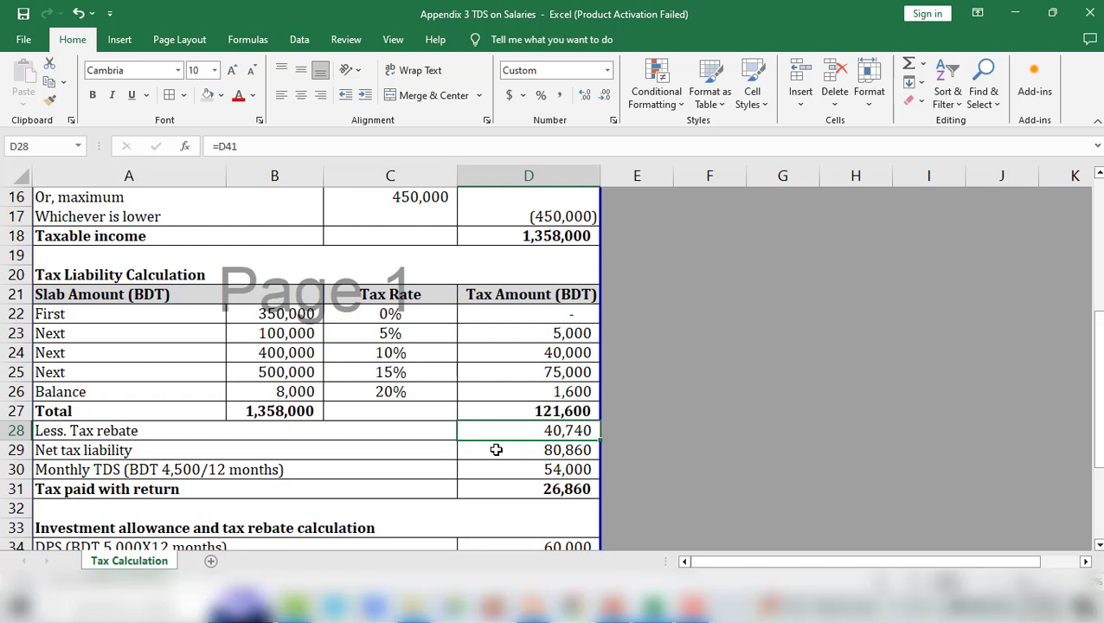
pyautogui.hotkey('alt', 'Tab')
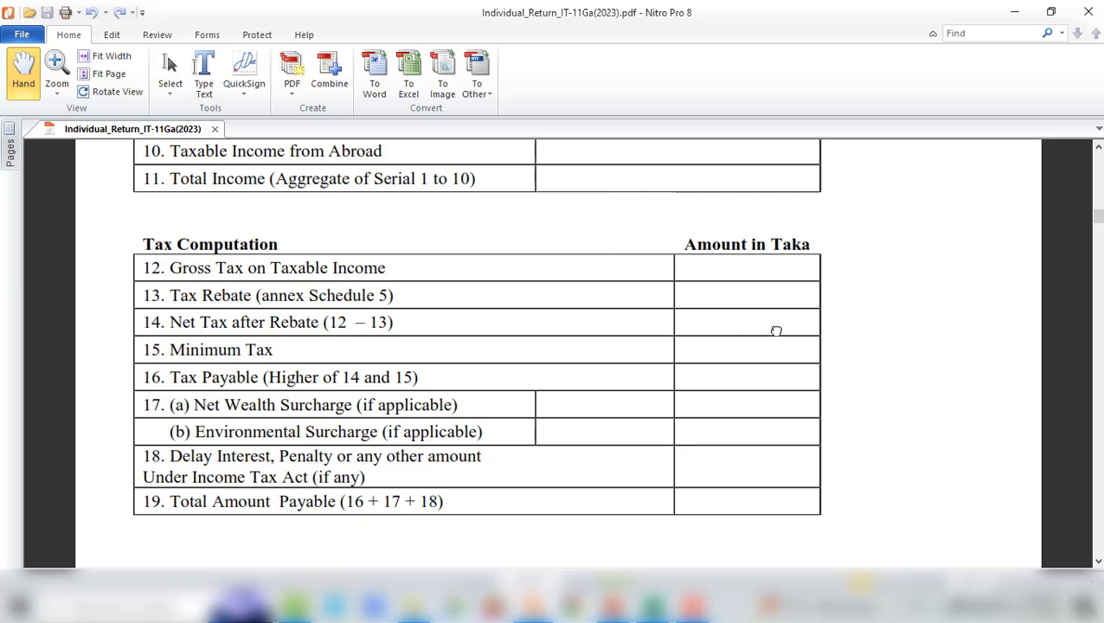
pyautogui.hotkey('alt', 'Tab')
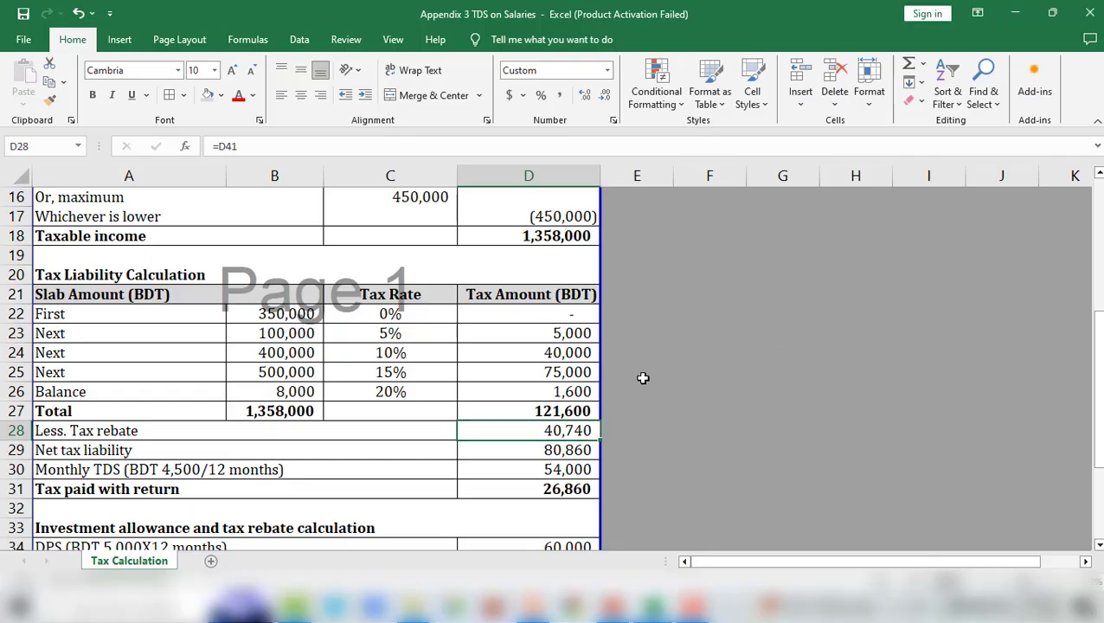
pyautogui.click(571, 454)
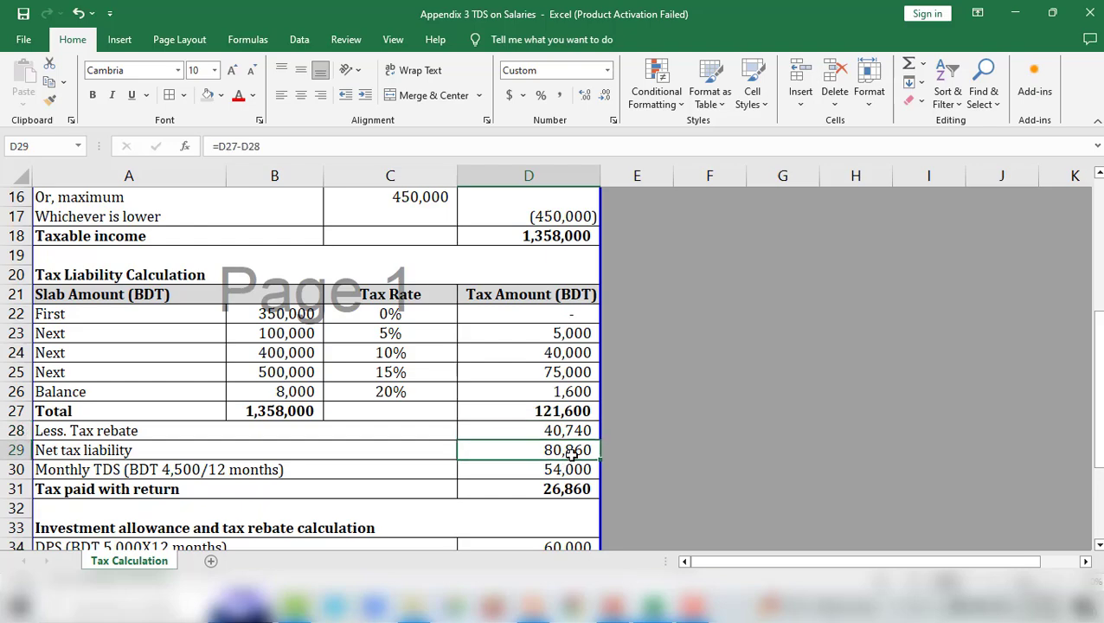
pyautogui.hotkey('alt', 'Tab')
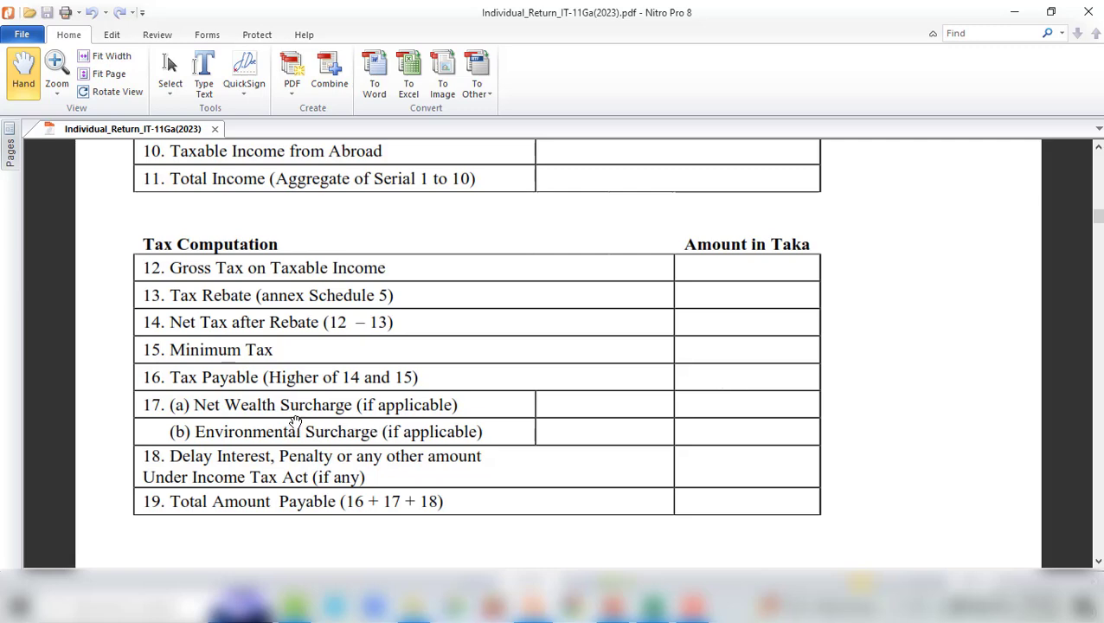
pyautogui.scroll(-1, 590, 425)
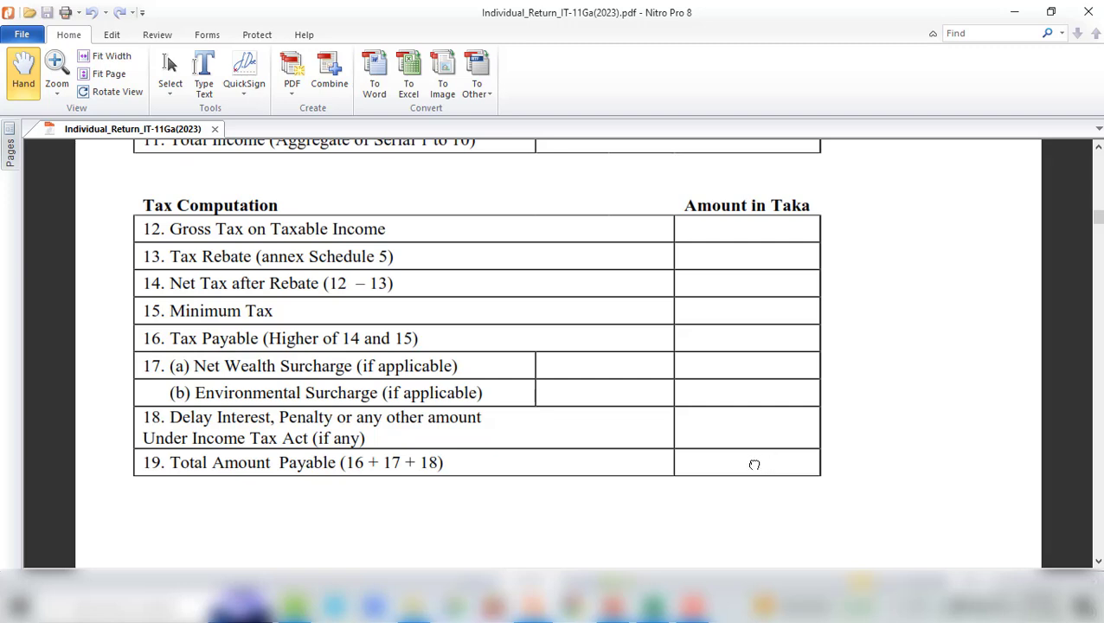
# Compare the form's Particulars of Tax Payment, items 20 to 25, with the monthly TDS and tax paid with return in the Excel worksheet
pyautogui.scroll(-9, 753, 464)
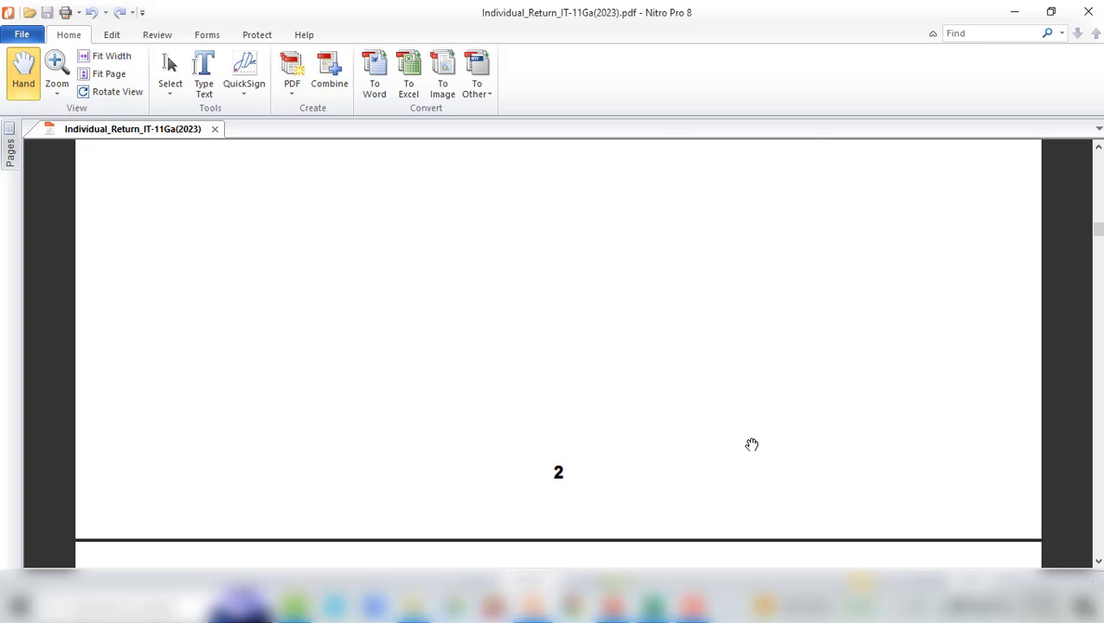
pyautogui.scroll(-10, 752, 444)
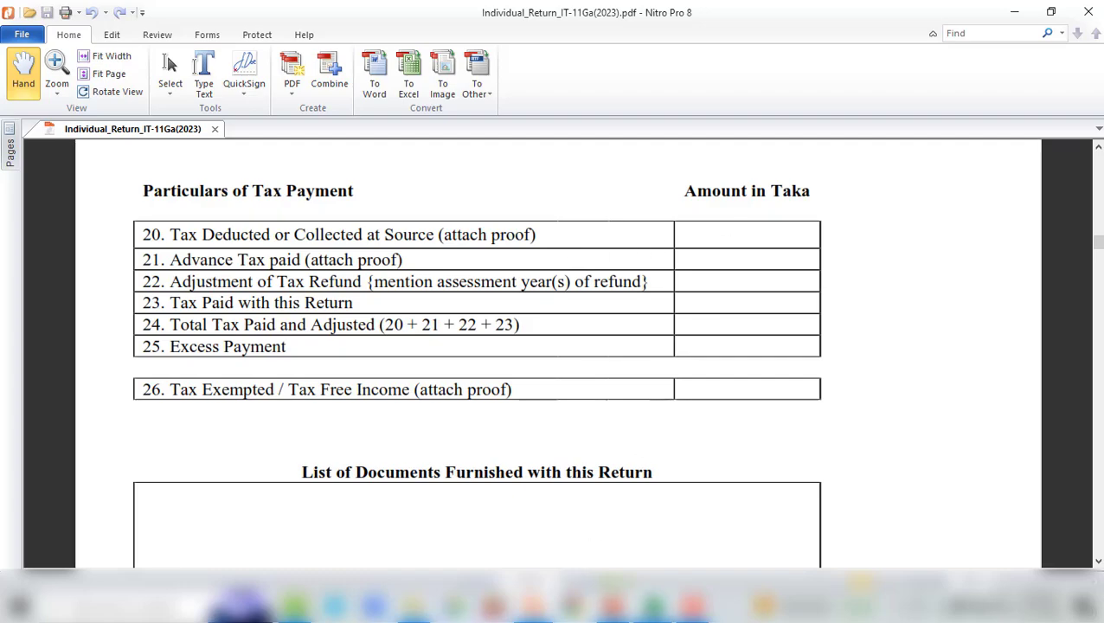
pyautogui.click(652, 605)
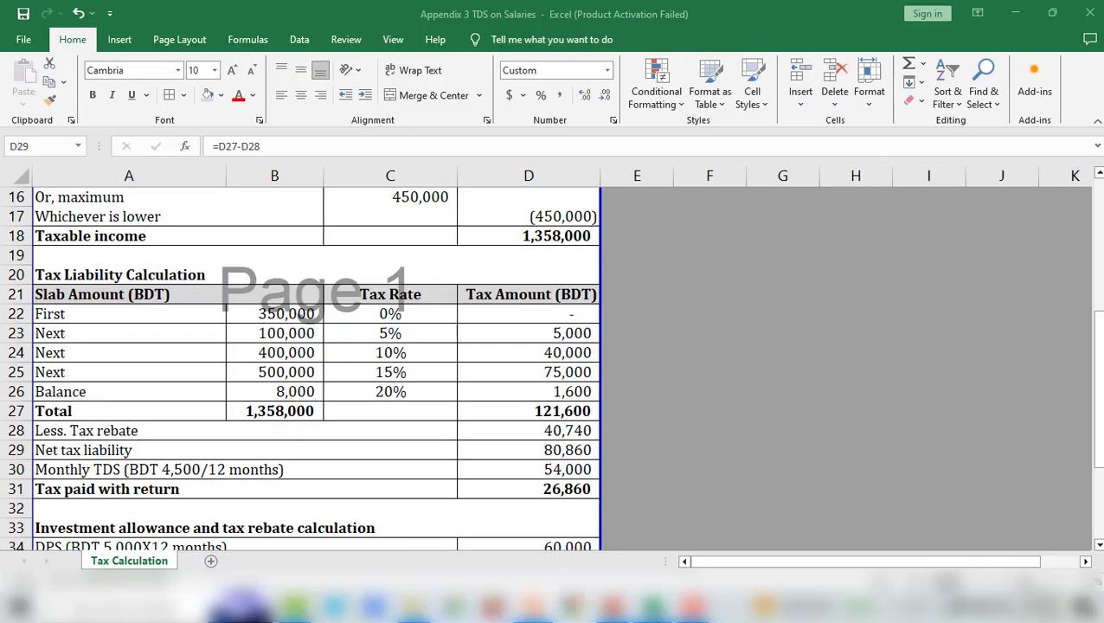
pyautogui.click(522, 473)
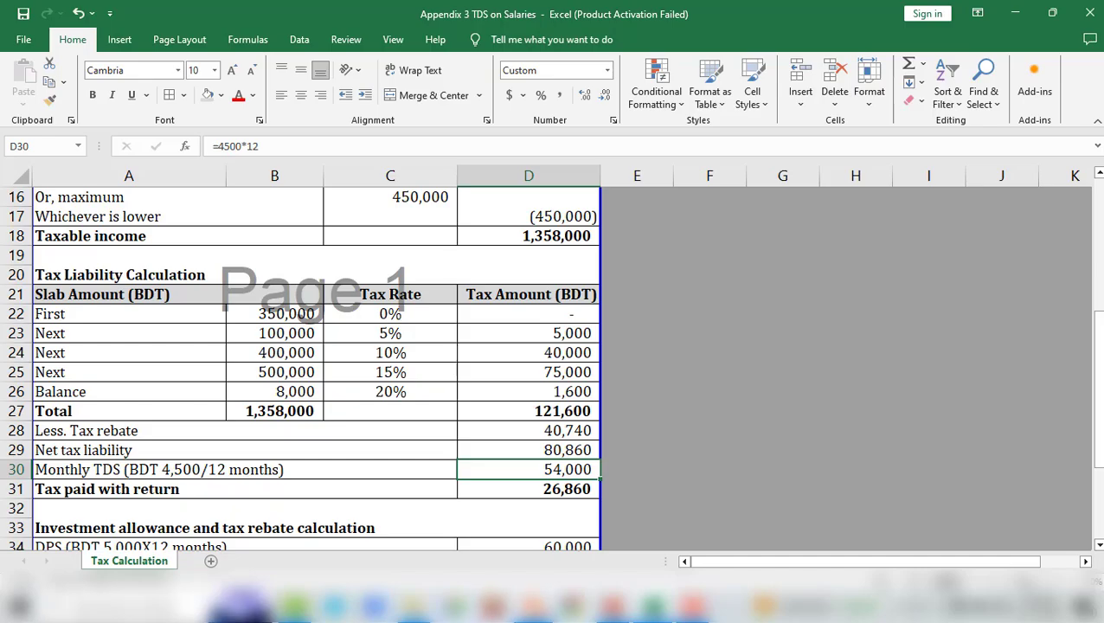
pyautogui.click(551, 615)
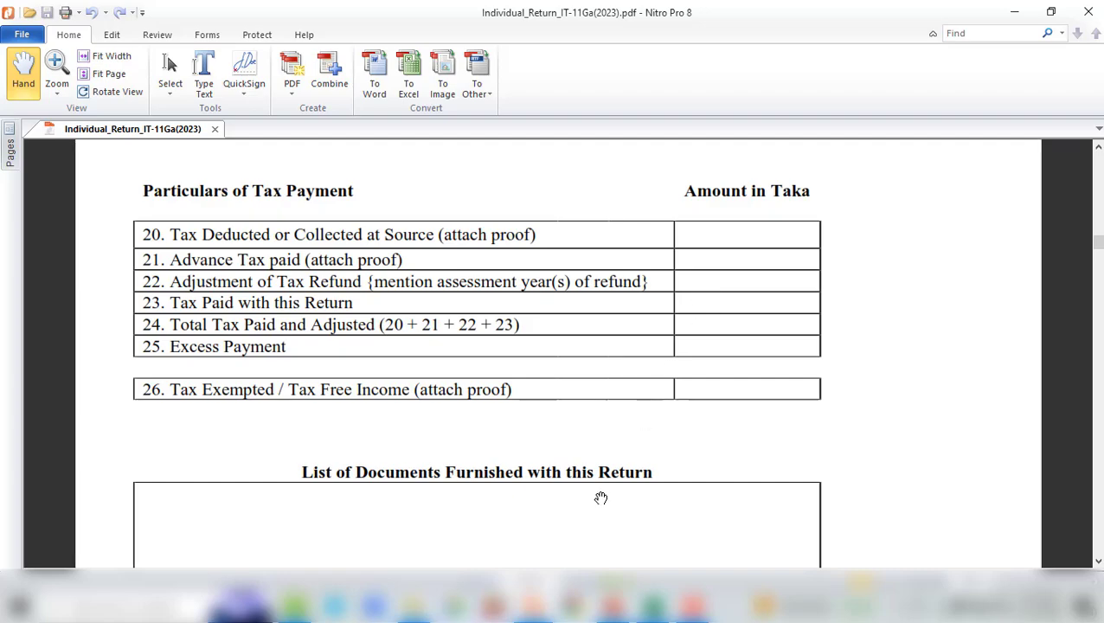
pyautogui.click(644, 607)
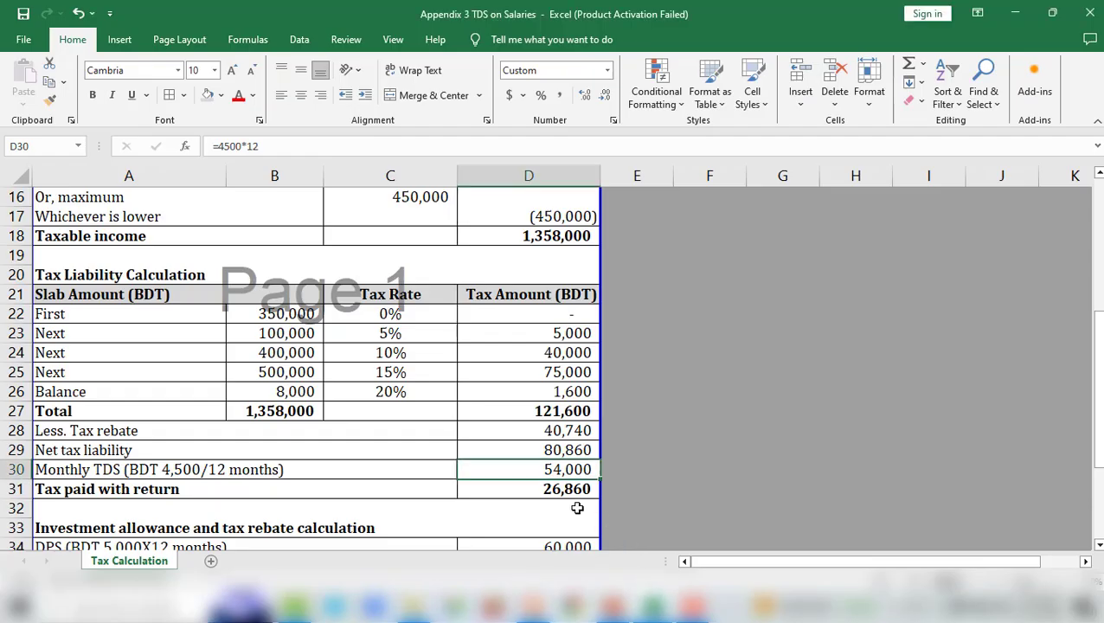
pyautogui.click(644, 607)
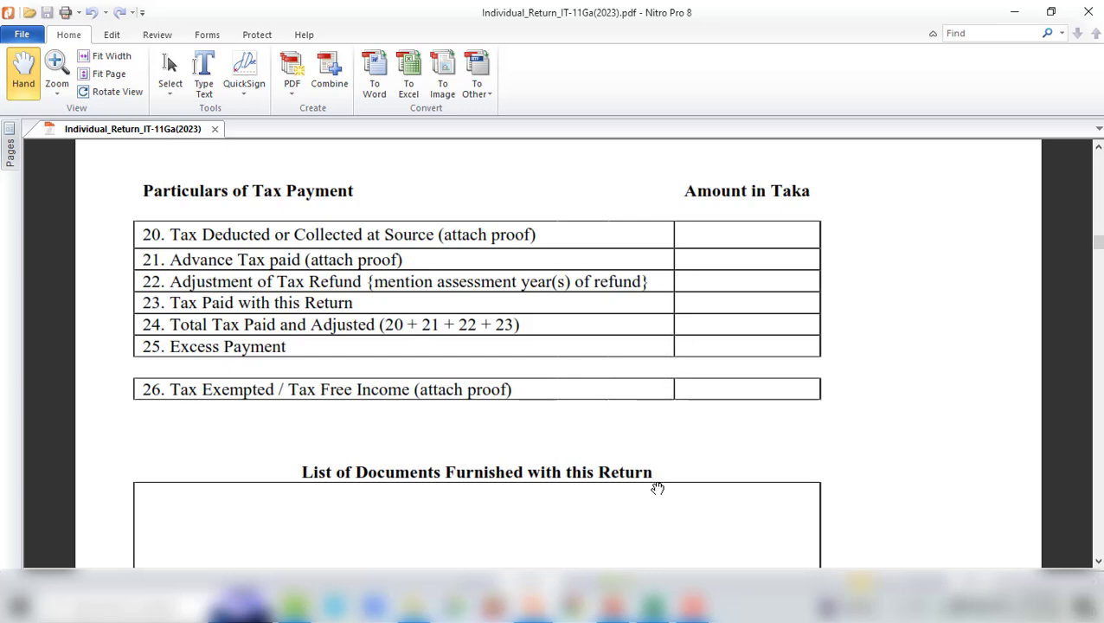
pyautogui.hotkey('alt', 'Tab')
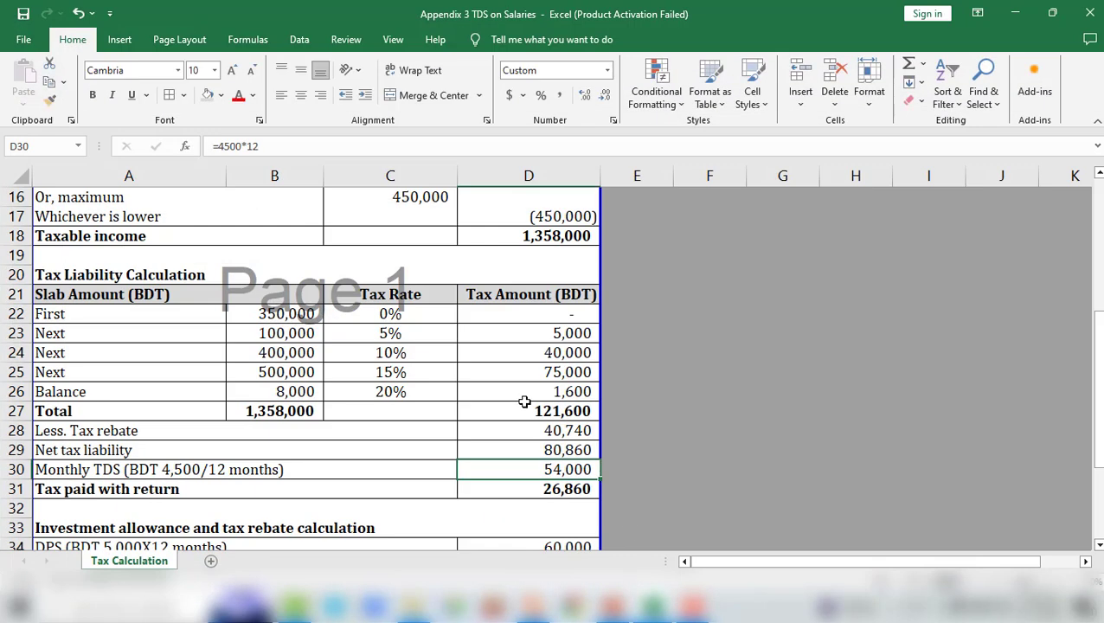
pyautogui.hotkey('alt', 'Tab')
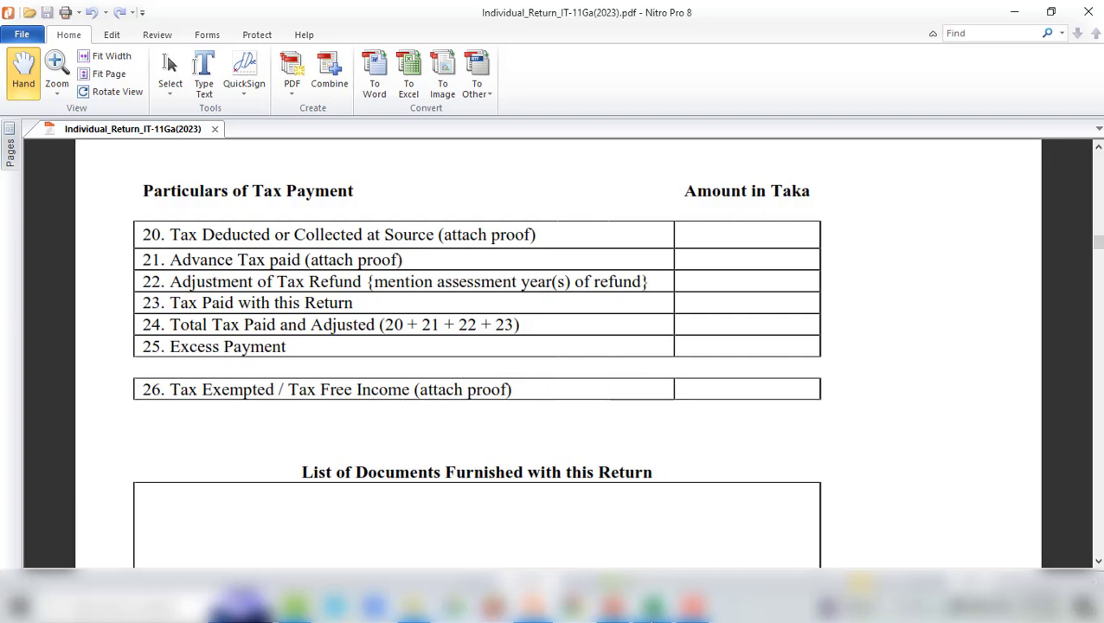
# Select the salary exemption amount in the Excel worksheet and relate it to item 26, Tax Exempted / Tax Free Income, on the form
pyautogui.hotkey('alt', 'Tab')
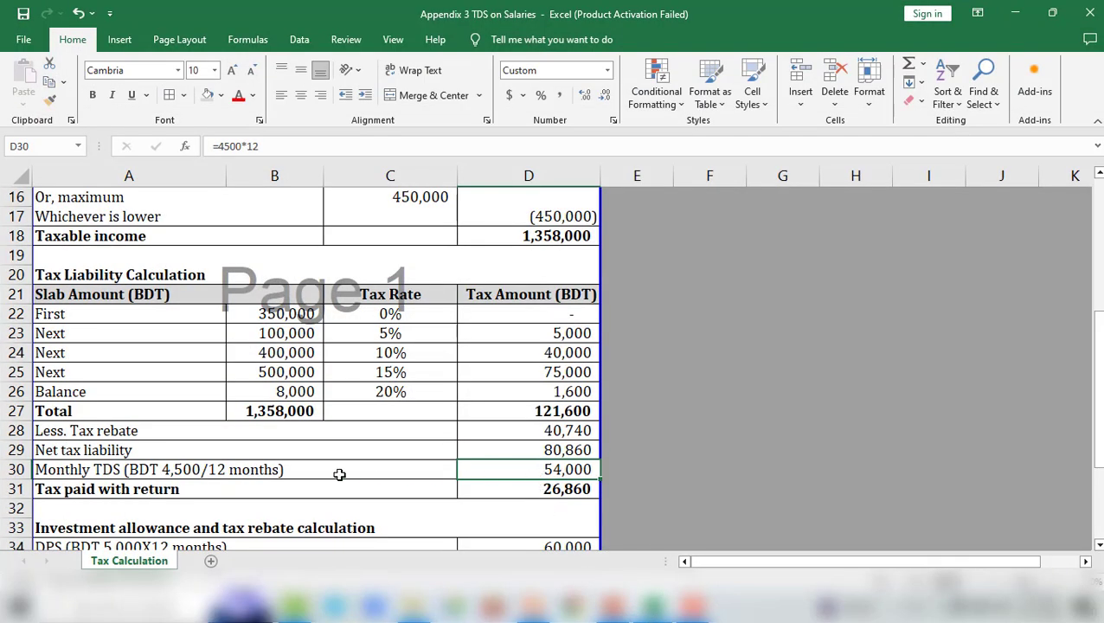
pyautogui.scroll(1, 390, 459)
pyautogui.scroll(2, 390, 459)
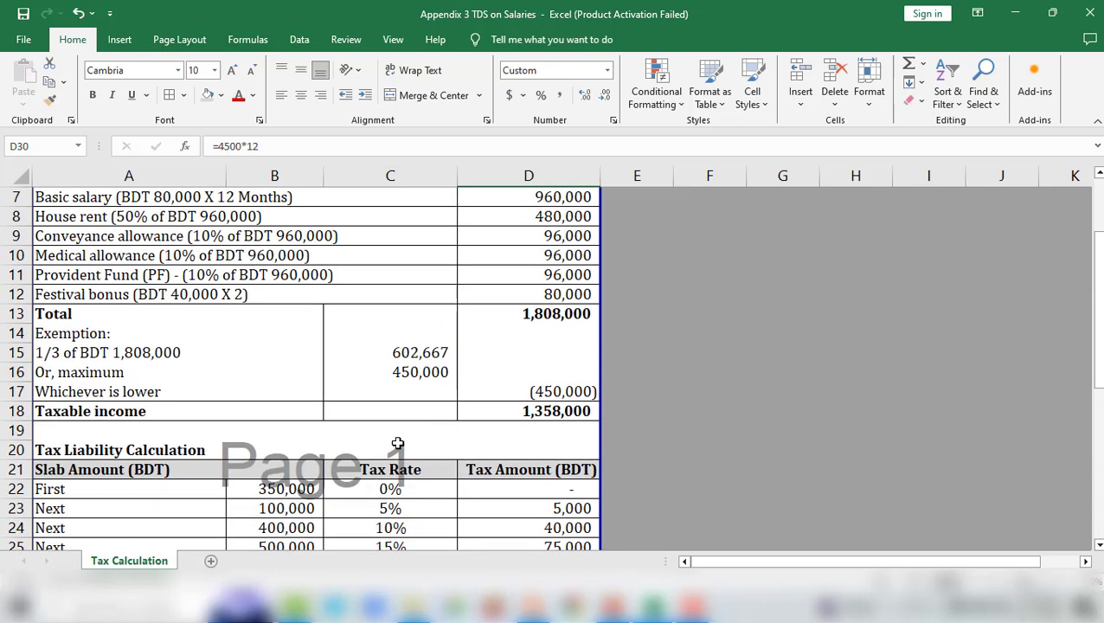
pyautogui.click(537, 391)
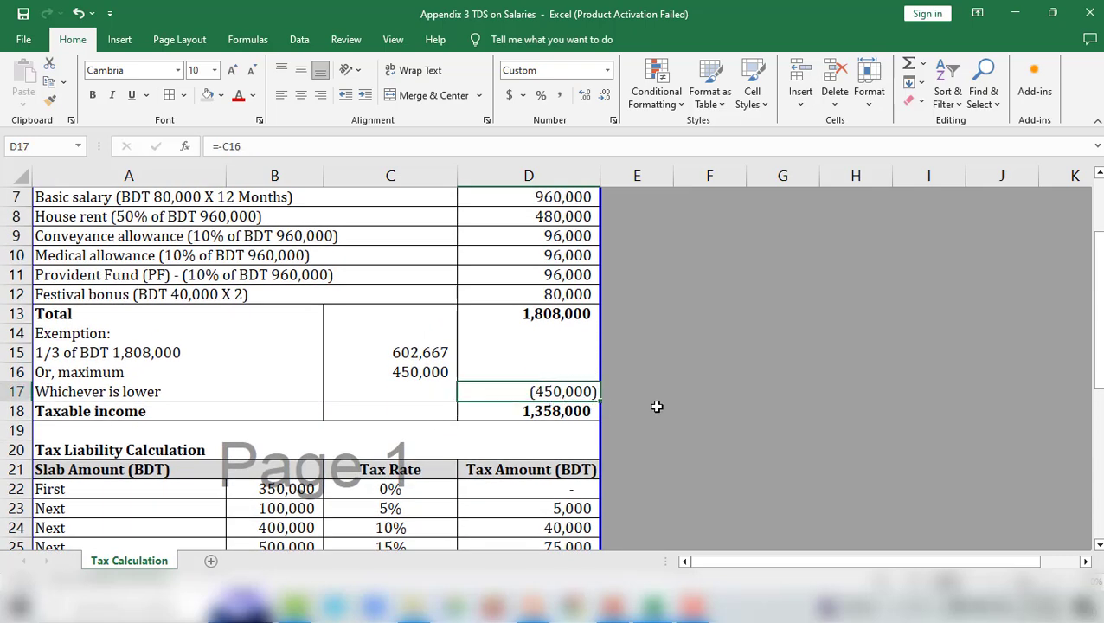
pyautogui.click(668, 612)
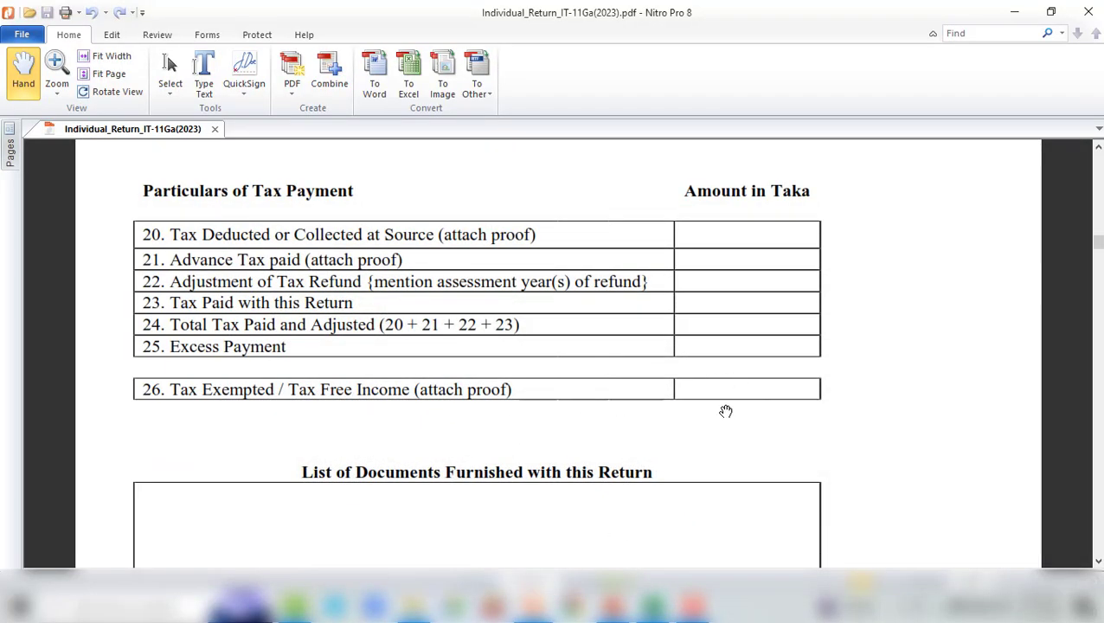
# View the form's List of Documents Furnished with this Return box and check it against the salary particulars in the Excel worksheet
pyautogui.scroll(-3, 673, 385)
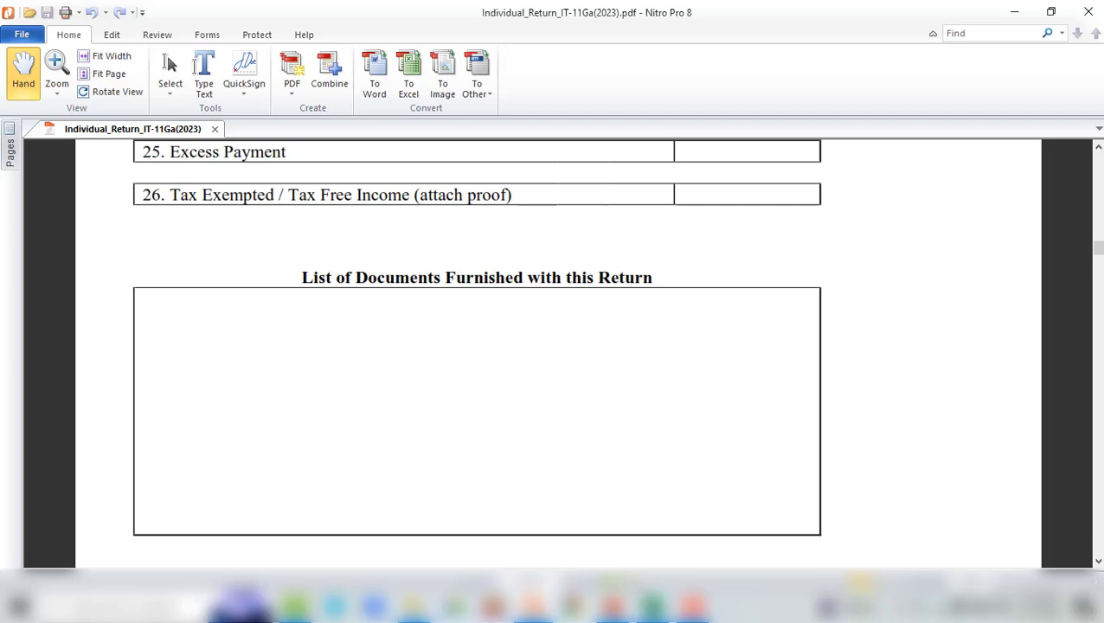
pyautogui.click(650, 605)
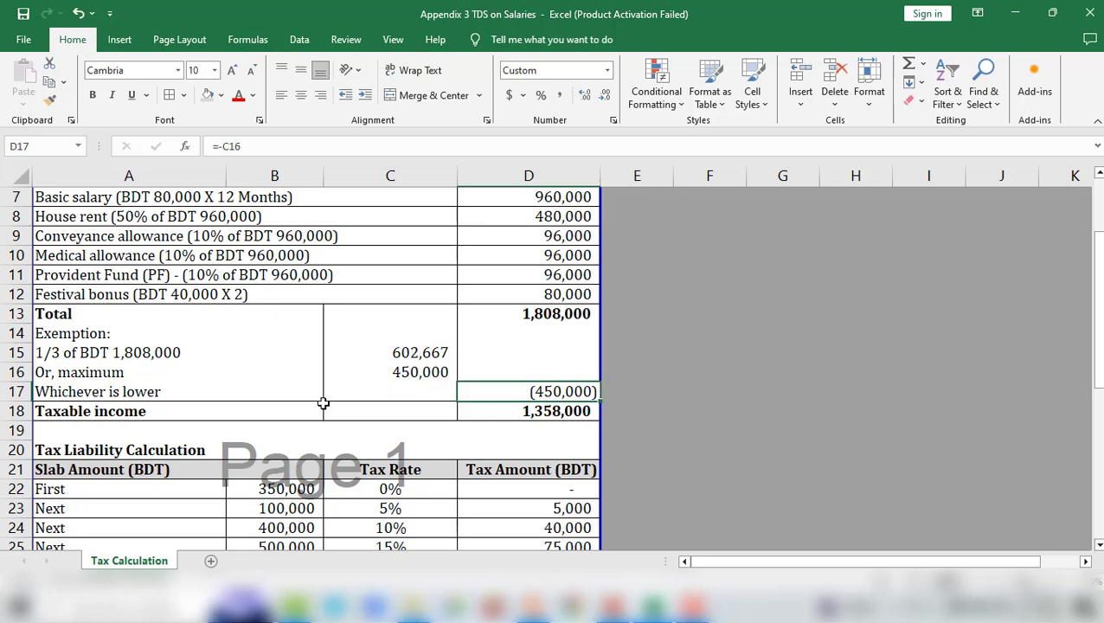
pyautogui.scroll(2, 247, 380)
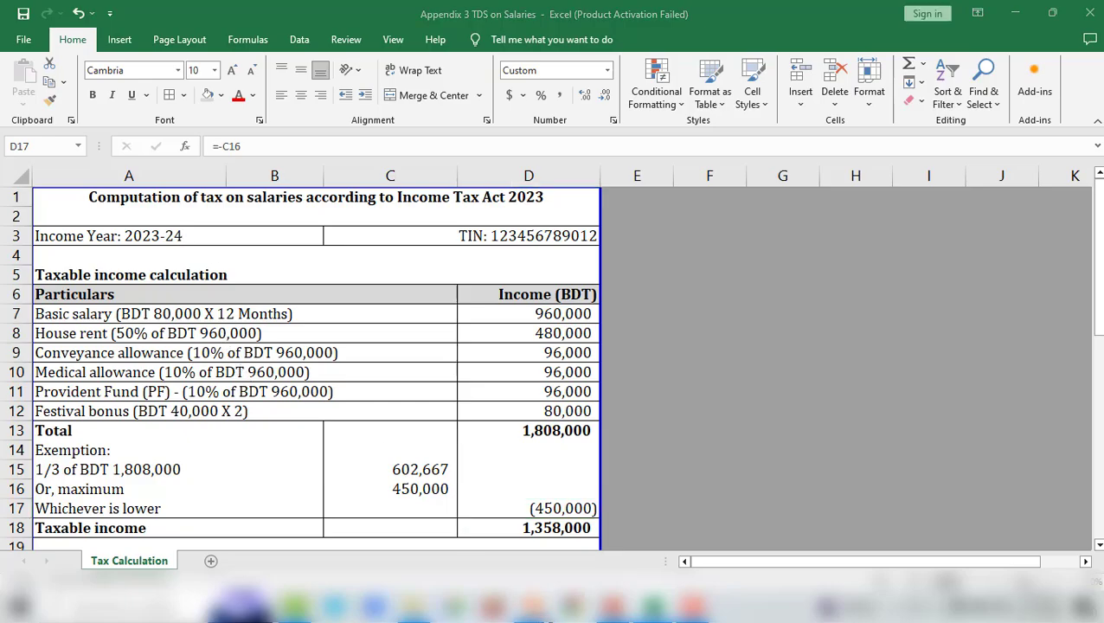
pyautogui.click(692, 606)
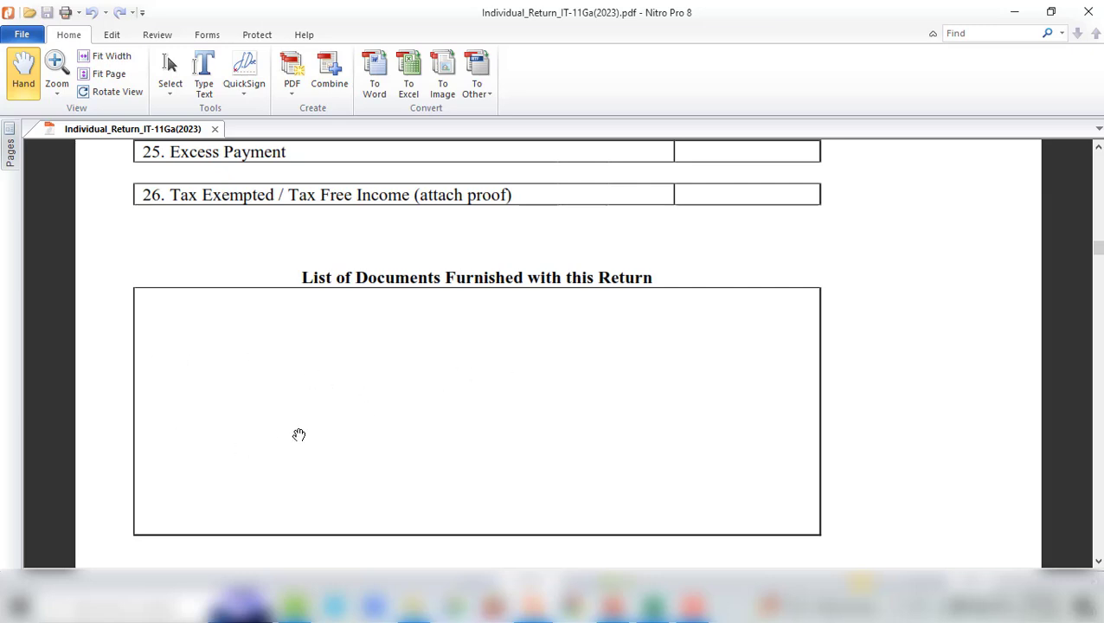
# Examine the form's Verification section, including the declaration, place, date and signature fields, and glance ahead to Schedule 1
pyautogui.scroll(-3, 354, 416)
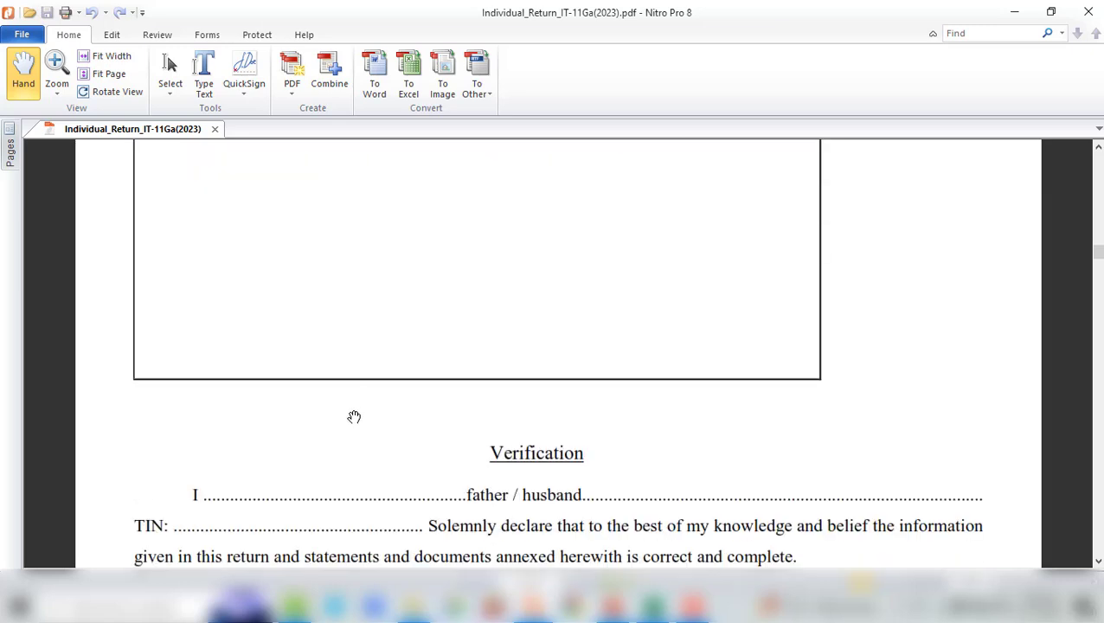
pyautogui.scroll(-4, 354, 416)
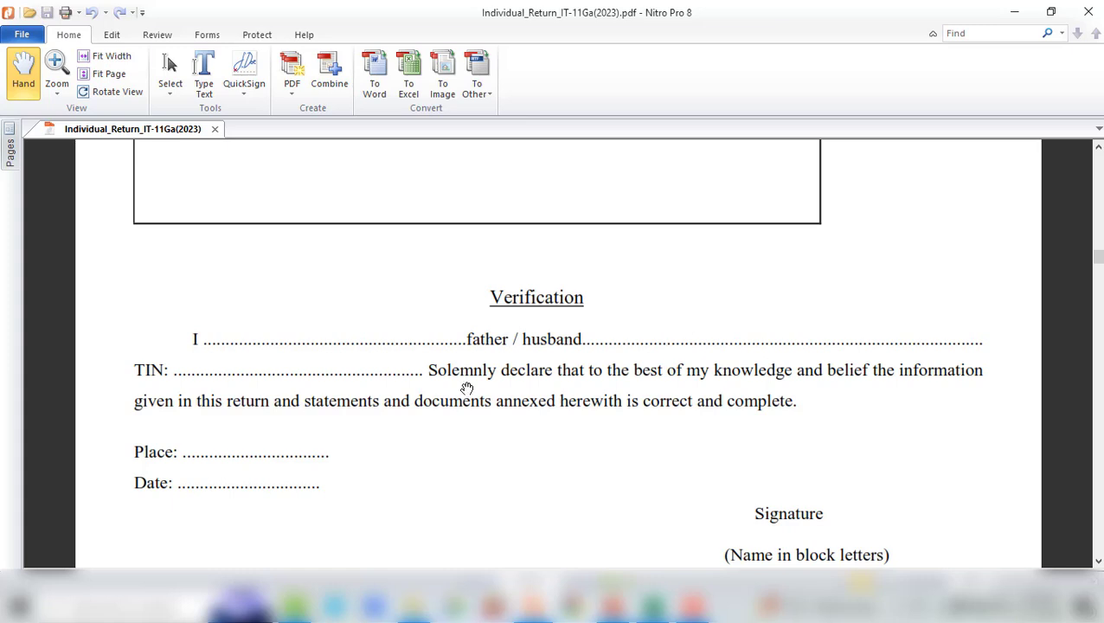
pyautogui.scroll(-2, 401, 449)
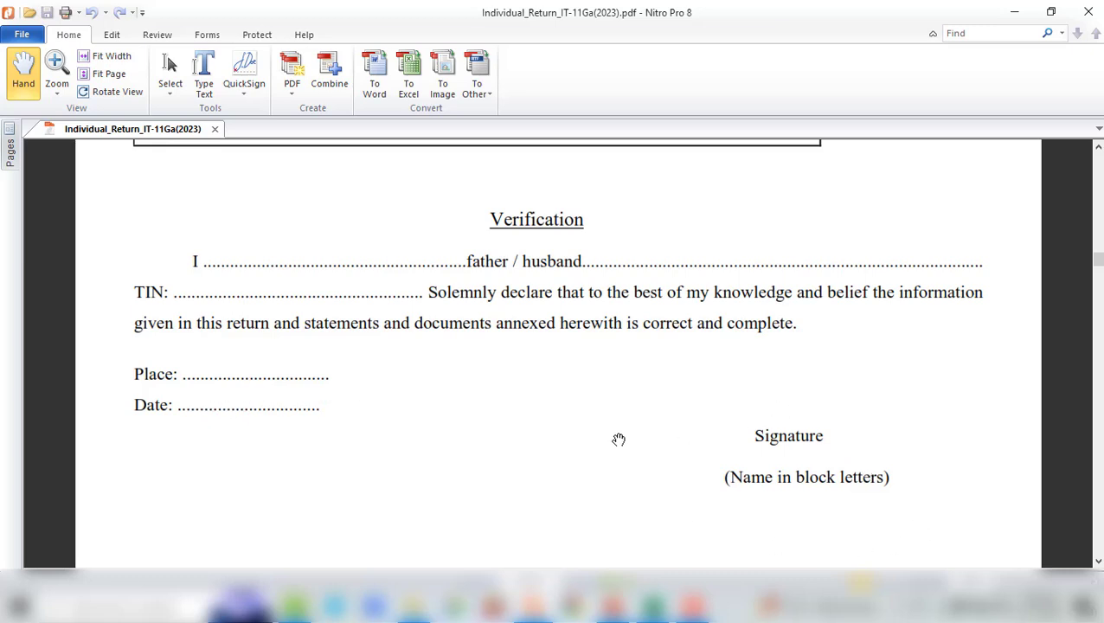
pyautogui.scroll(-10, 572, 449)
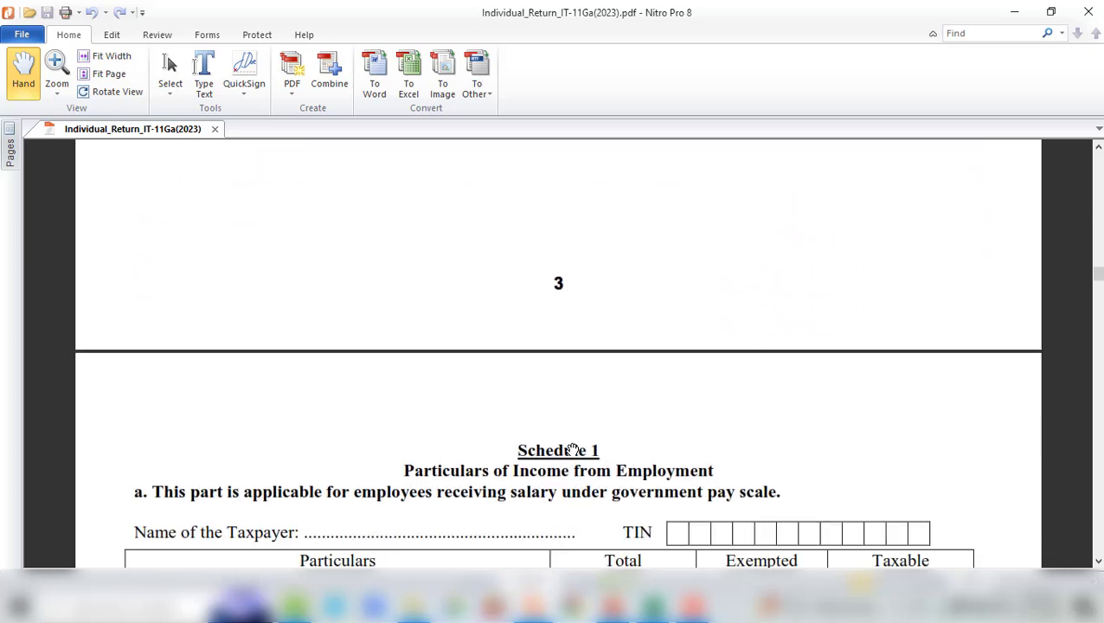
pyautogui.scroll(4, 572, 451)
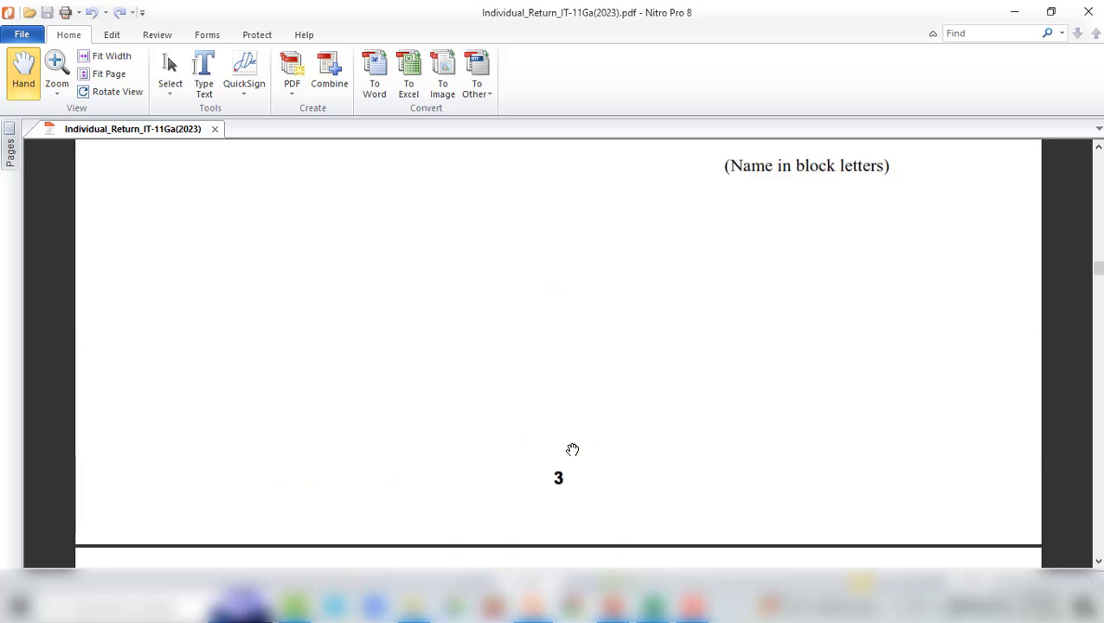
pyautogui.scroll(3, 586, 426)
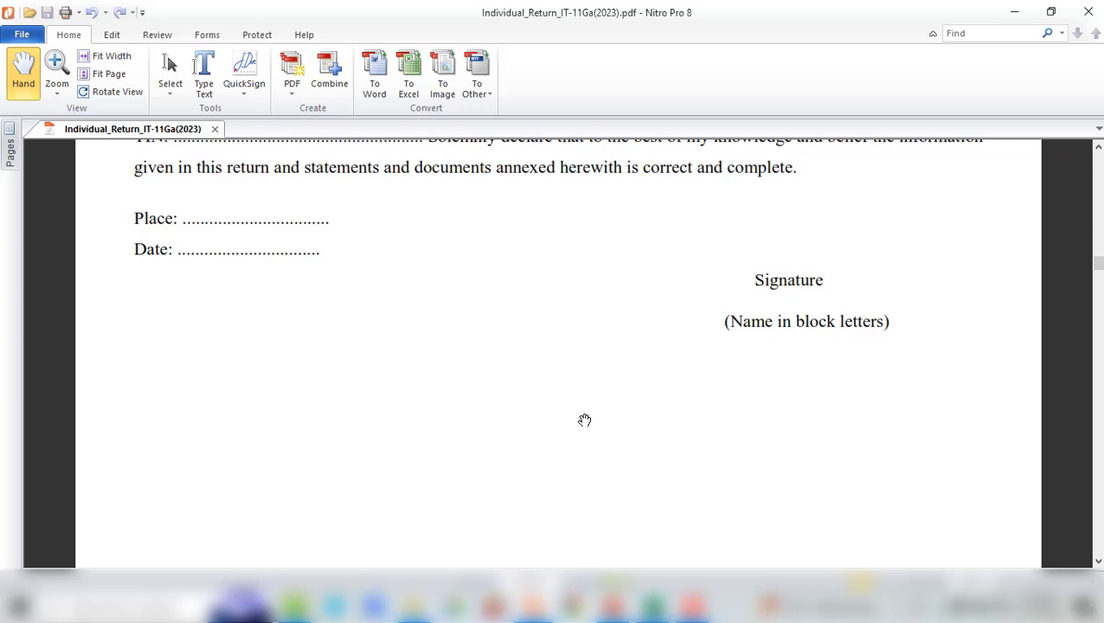
# Examine Schedule 1, Particulars of Income from Employment, covering part a for government pay scale and part b for other employees
pyautogui.scroll(-10, 590, 420)
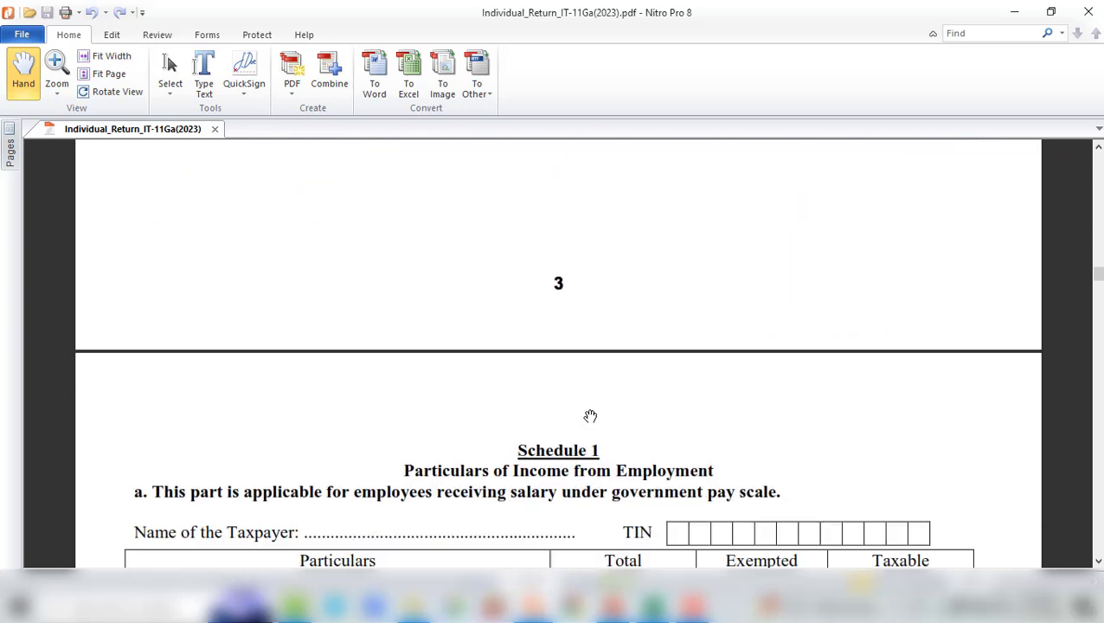
pyautogui.scroll(-1, 614, 411)
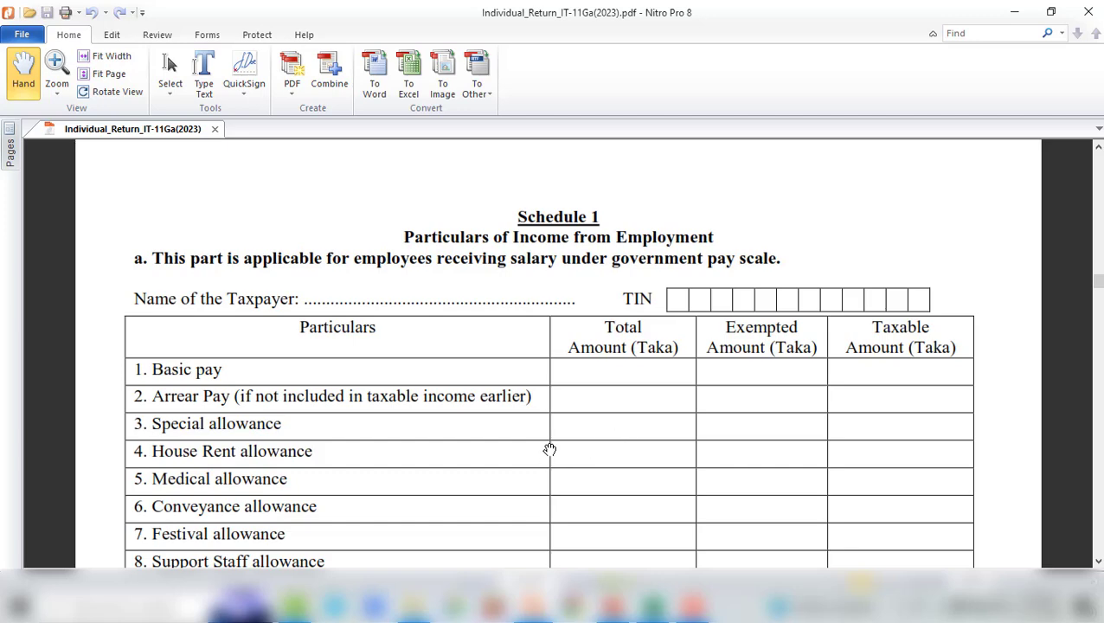
pyautogui.scroll(-10, 549, 450)
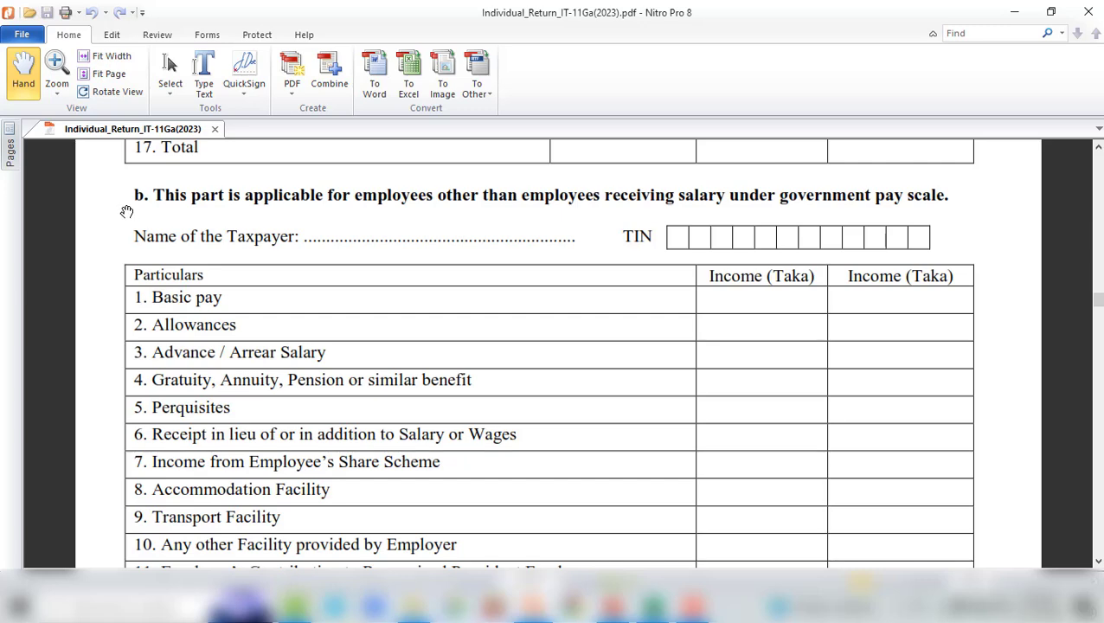
pyautogui.scroll(-1, 414, 381)
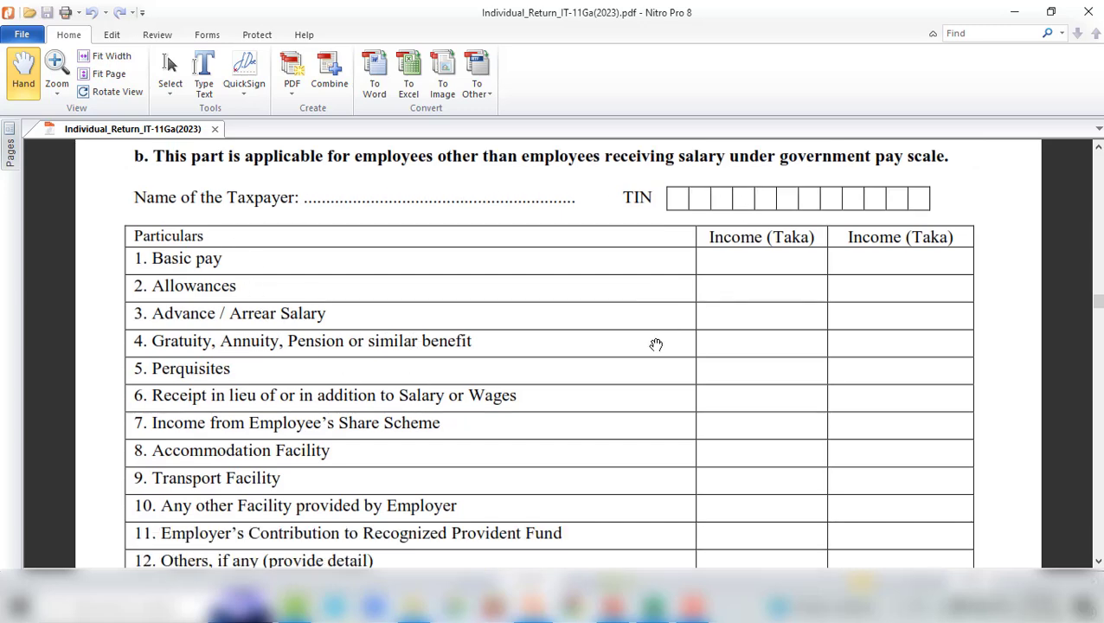
pyautogui.scroll(-1, 649, 346)
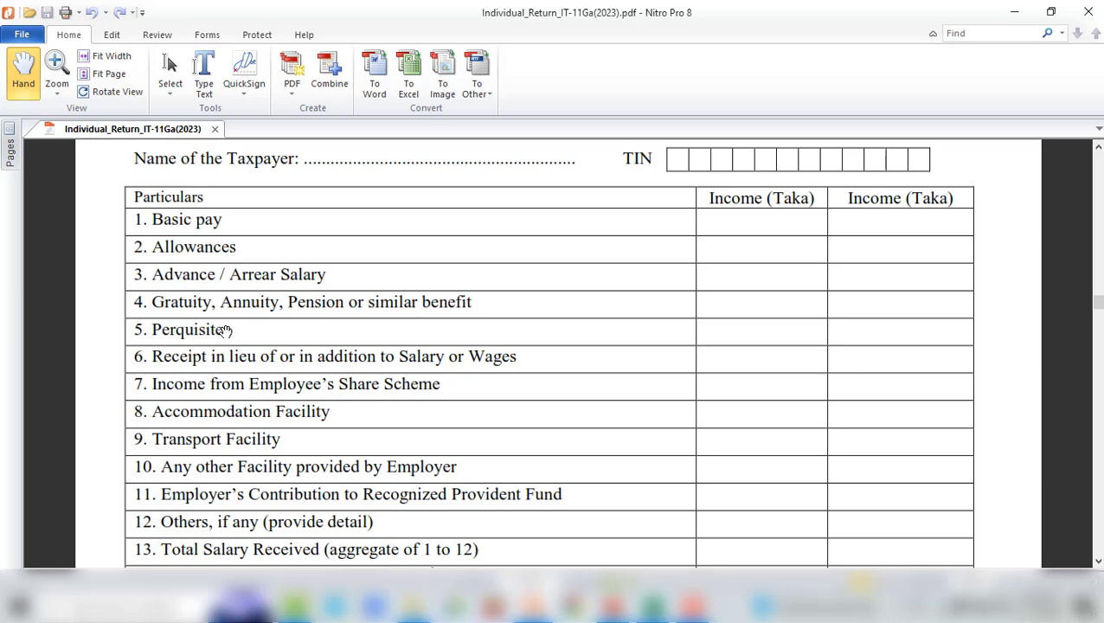
pyautogui.scroll(-1, 354, 426)
pyautogui.scroll(-2, 285, 486)
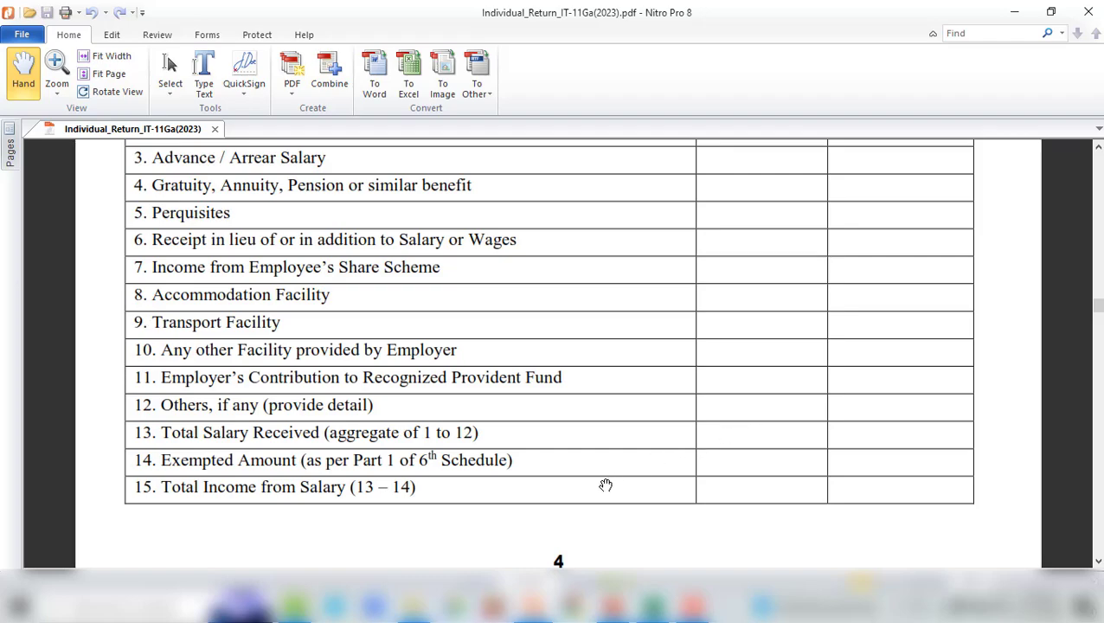
# Select the total salary and exemption amounts in the Excel worksheet and relate them to items 13 and 14 of Schedule 1 part b
pyautogui.click(653, 606)
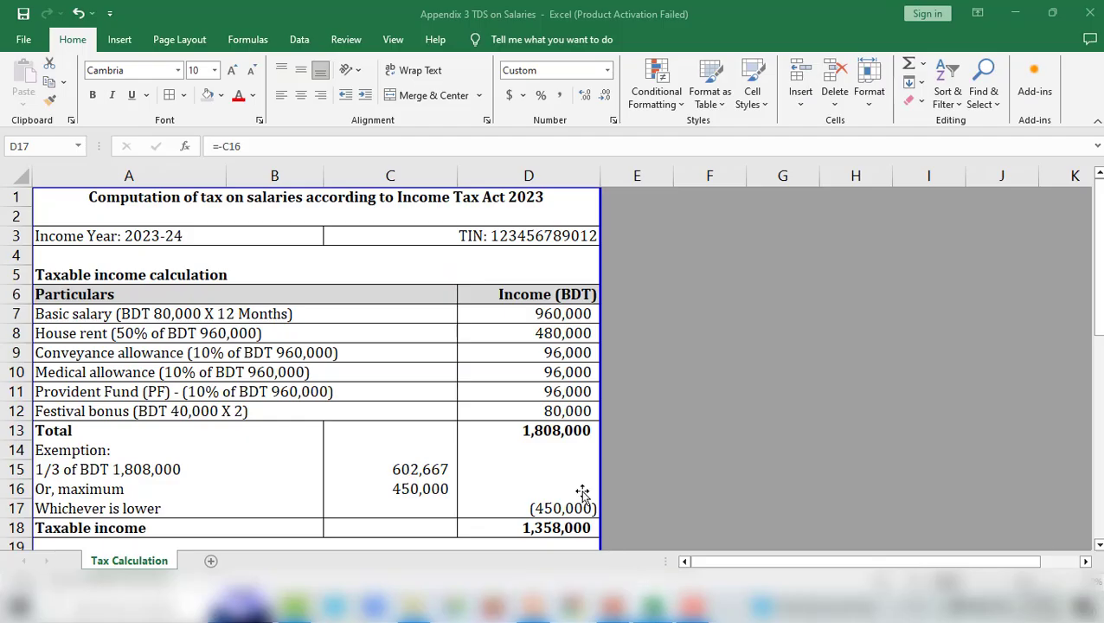
pyautogui.click(511, 431)
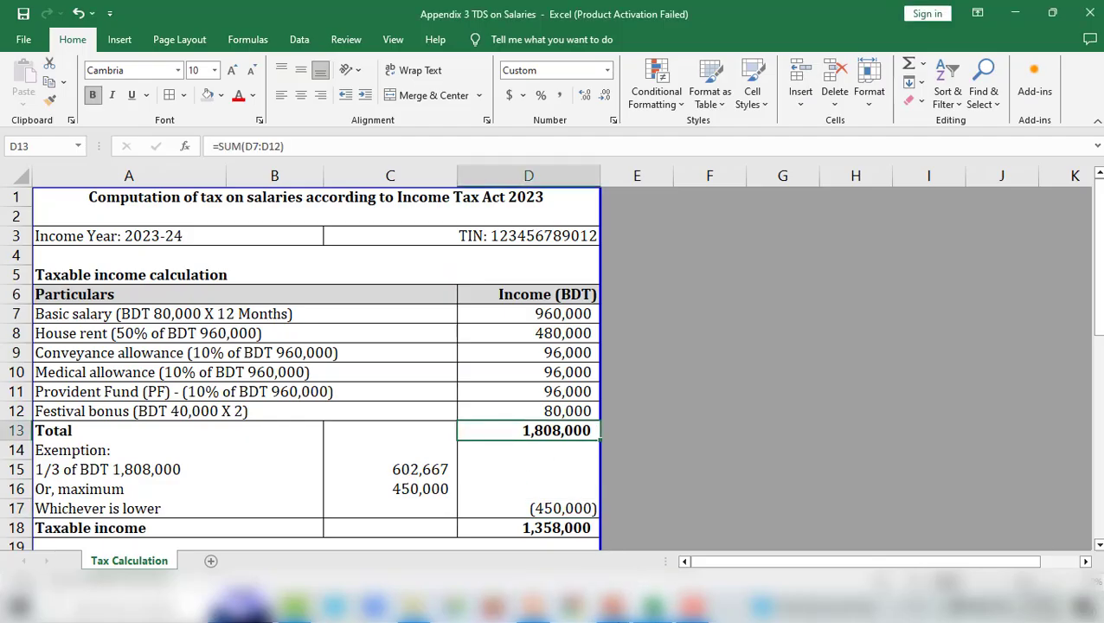
pyautogui.click(653, 604)
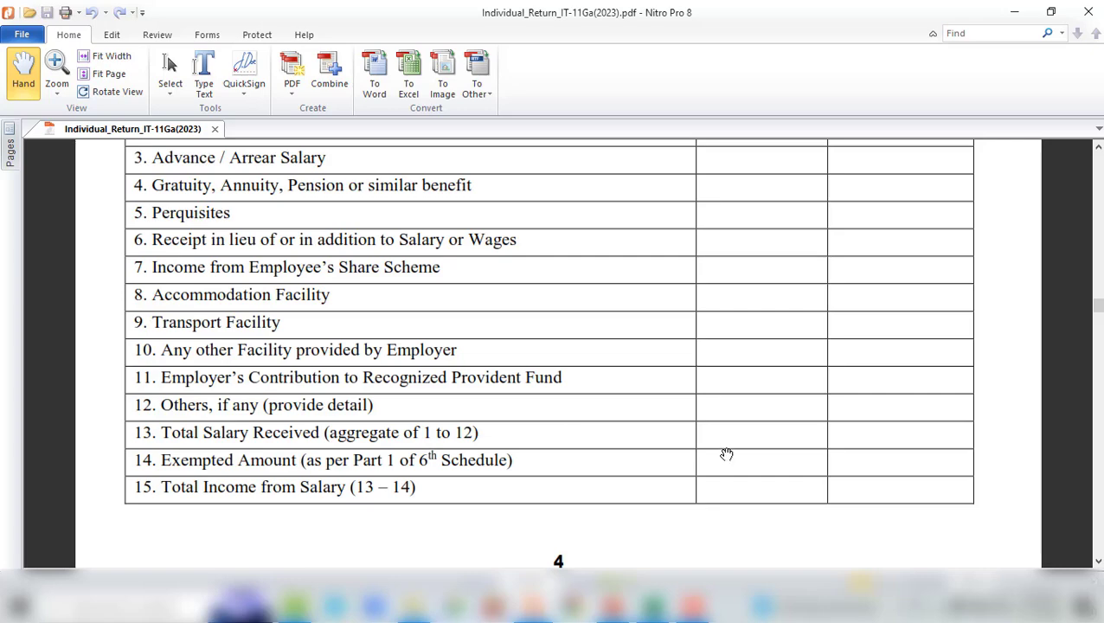
pyautogui.hotkey('alt', 'Tab')
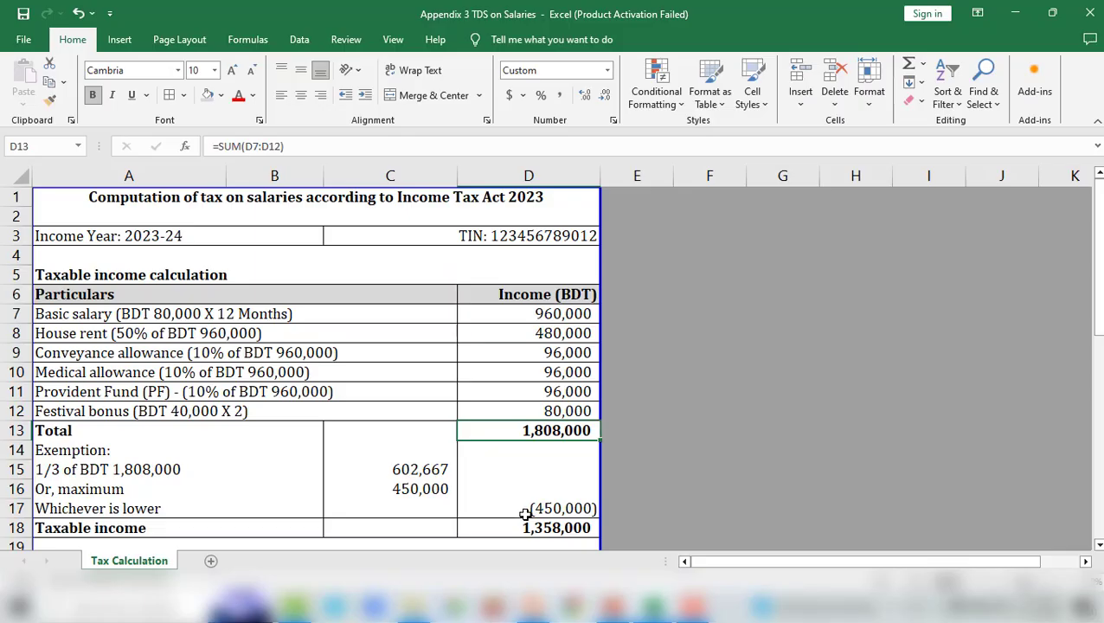
pyautogui.click(524, 510)
pyautogui.hotkey('alt', 'Tab')
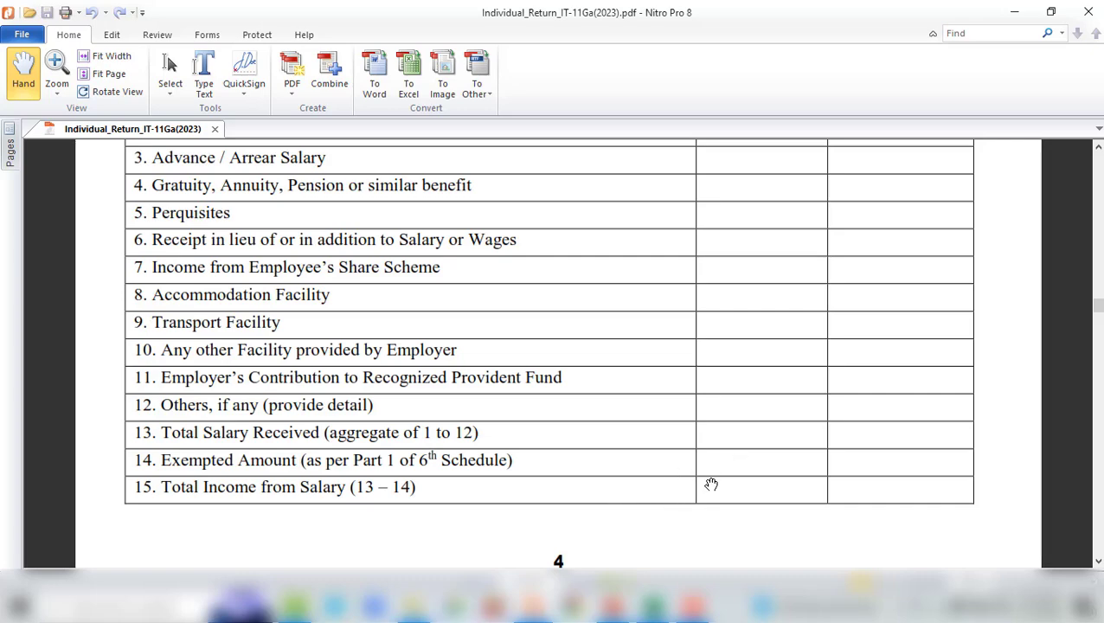
# Select the taxable income in the Excel worksheet, relate it to item 15, Total Income from Salary, and recheck the part b particulars
pyautogui.hotkey('alt', 'Tab')
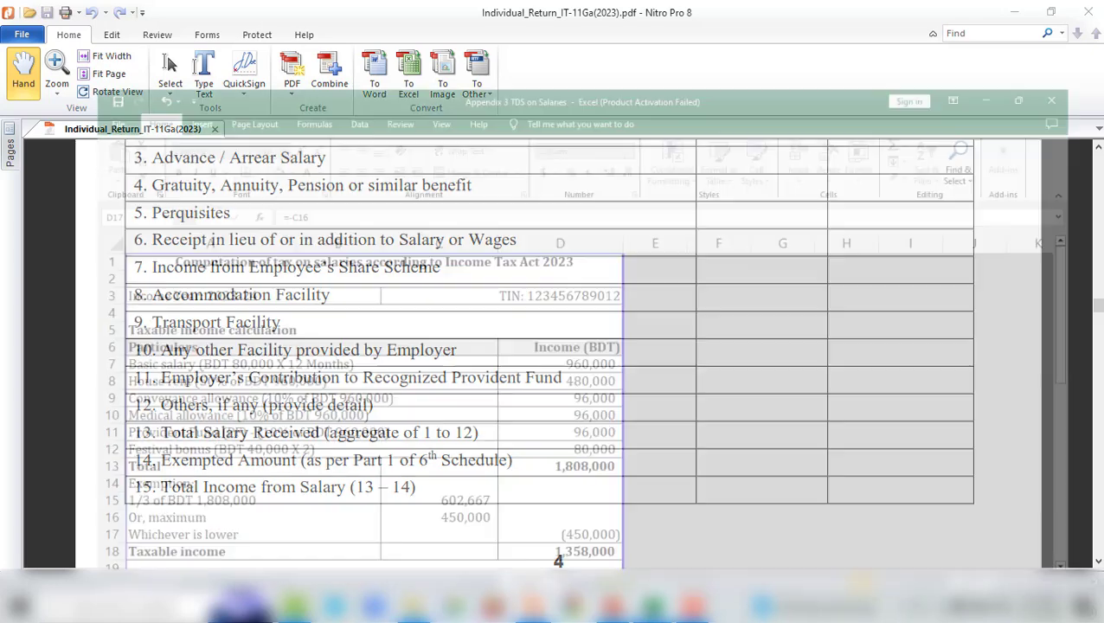
pyautogui.scroll(-1, 536, 480)
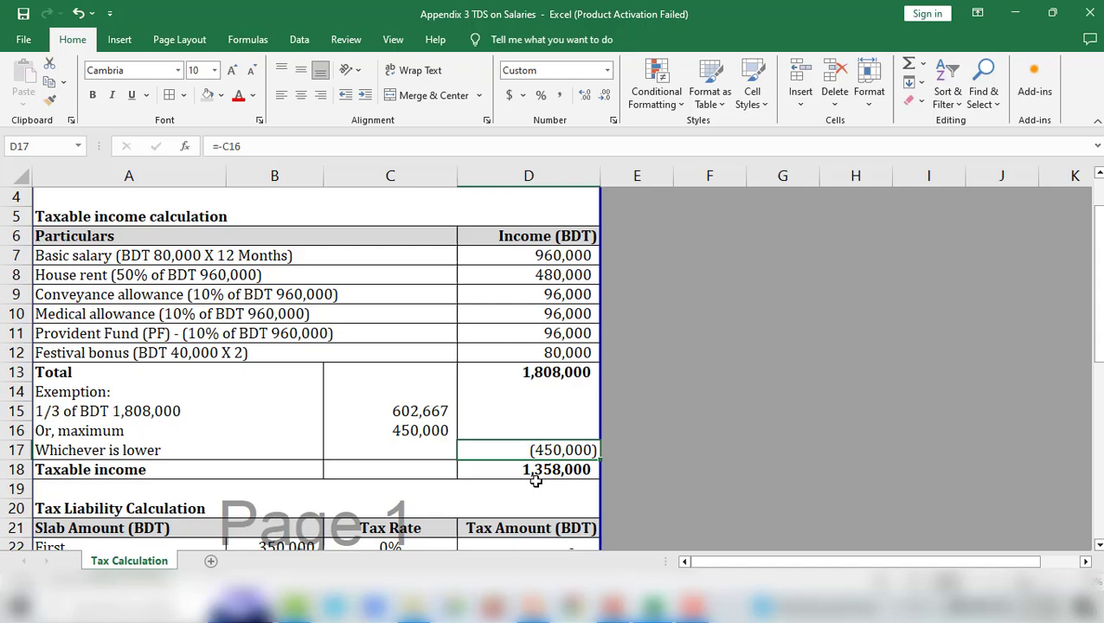
pyautogui.click(535, 474)
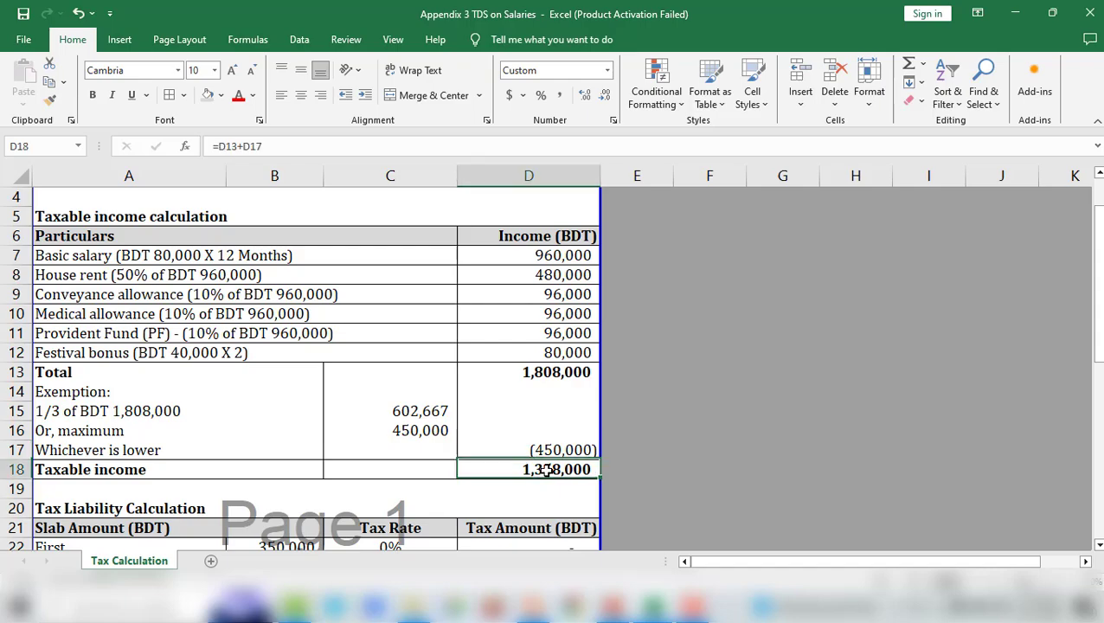
pyautogui.hotkey('alt', 'Tab')
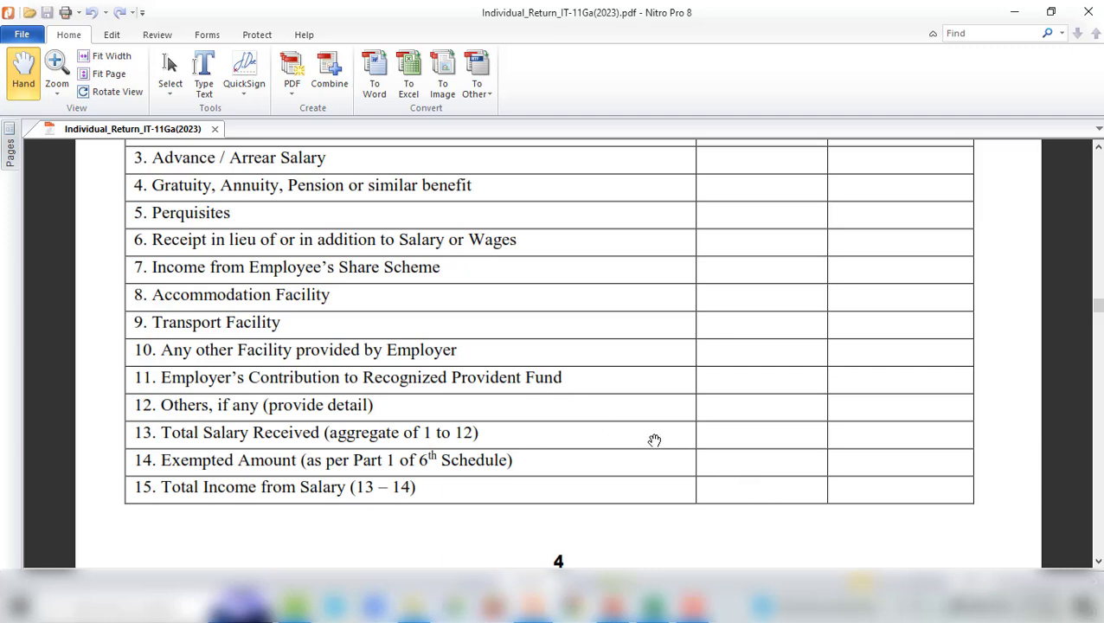
pyautogui.scroll(3, 676, 410)
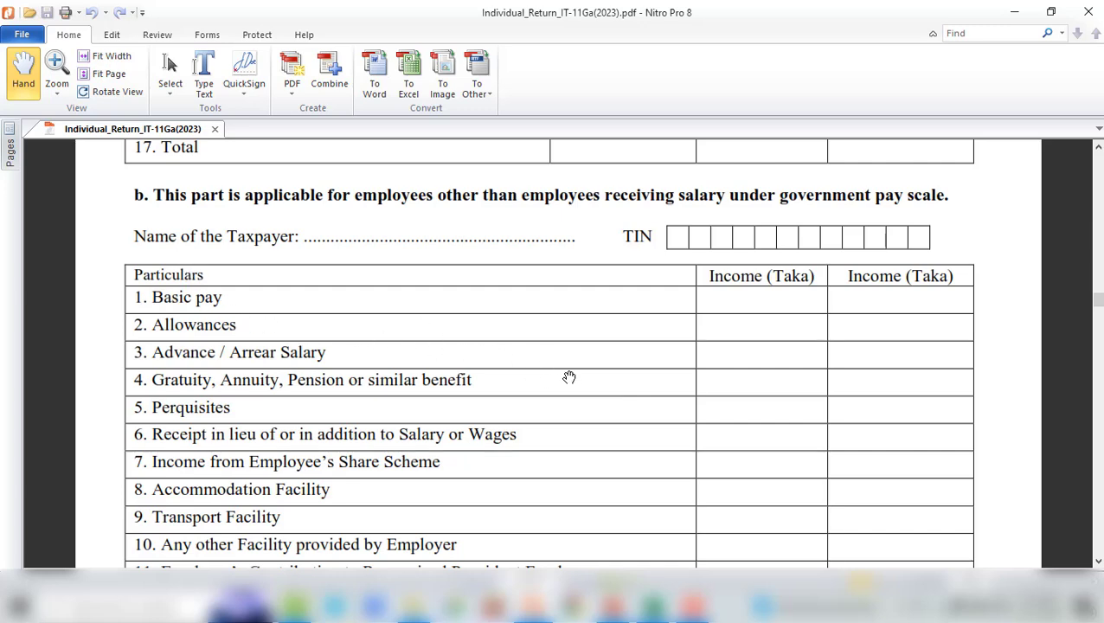
# Look through the form's Schedules 2, 3 and 4, covering income from rent, agriculture and business
pyautogui.scroll(-10, 577, 384)
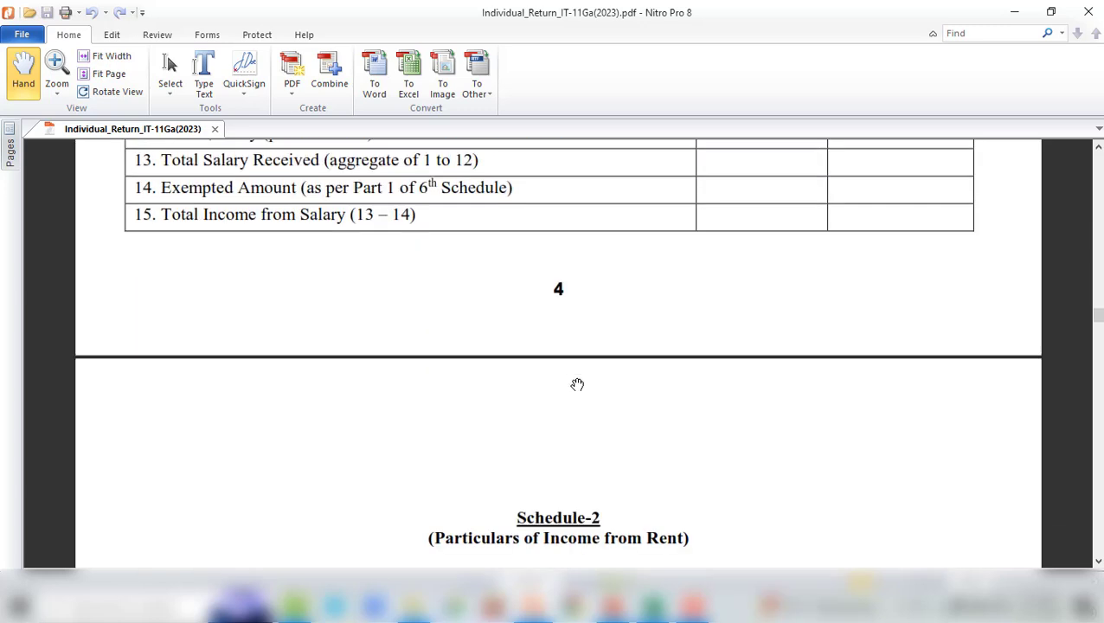
pyautogui.scroll(-2, 577, 384)
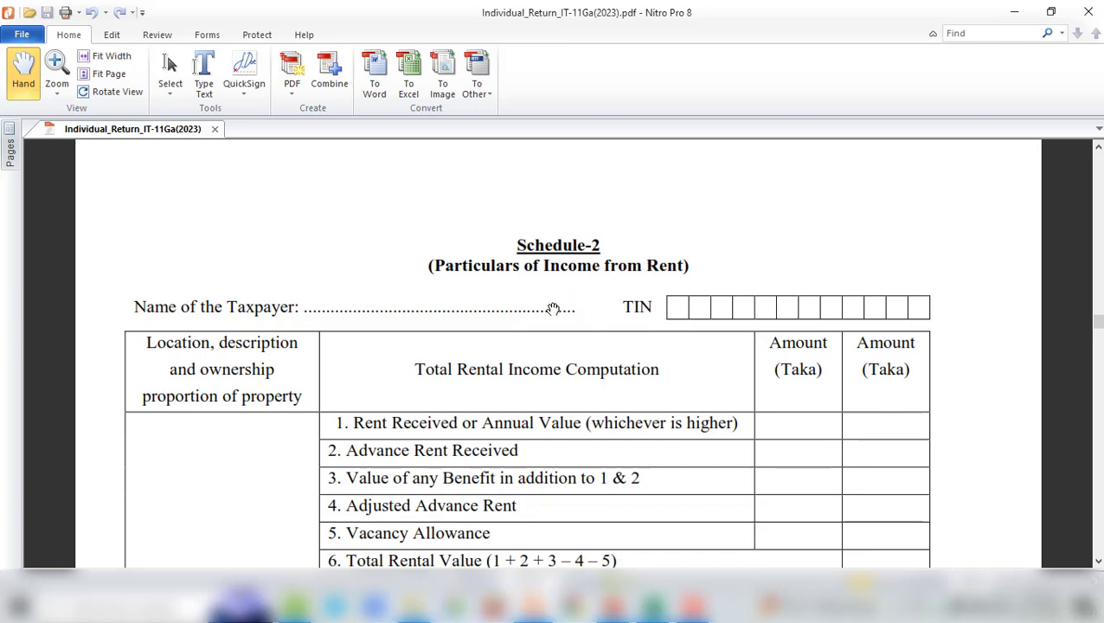
pyautogui.scroll(-5, 649, 437)
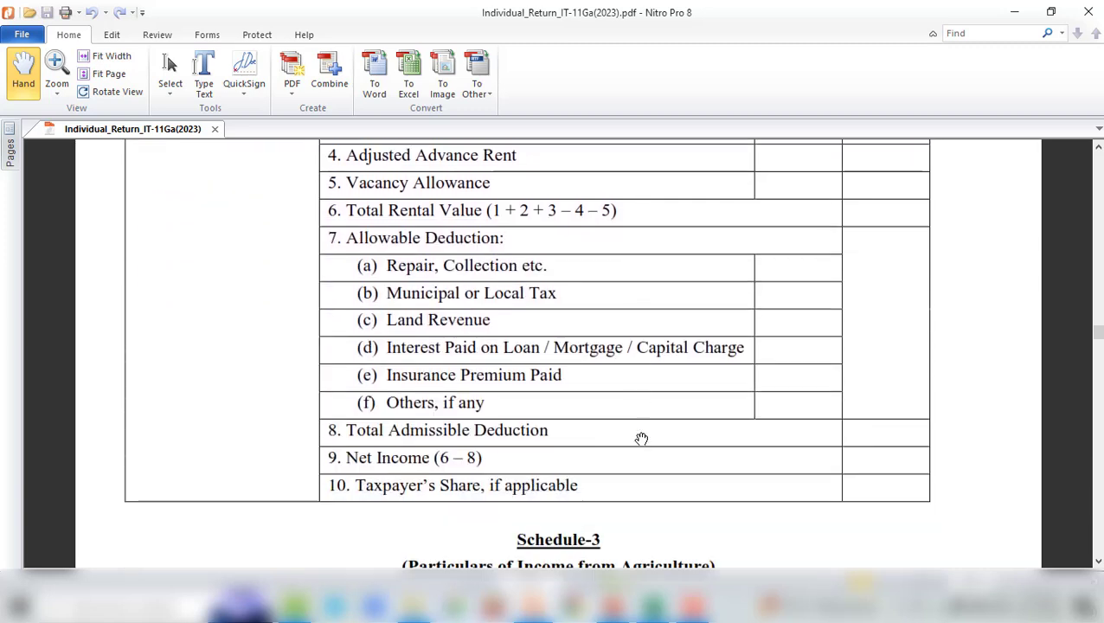
pyautogui.scroll(-4, 574, 401)
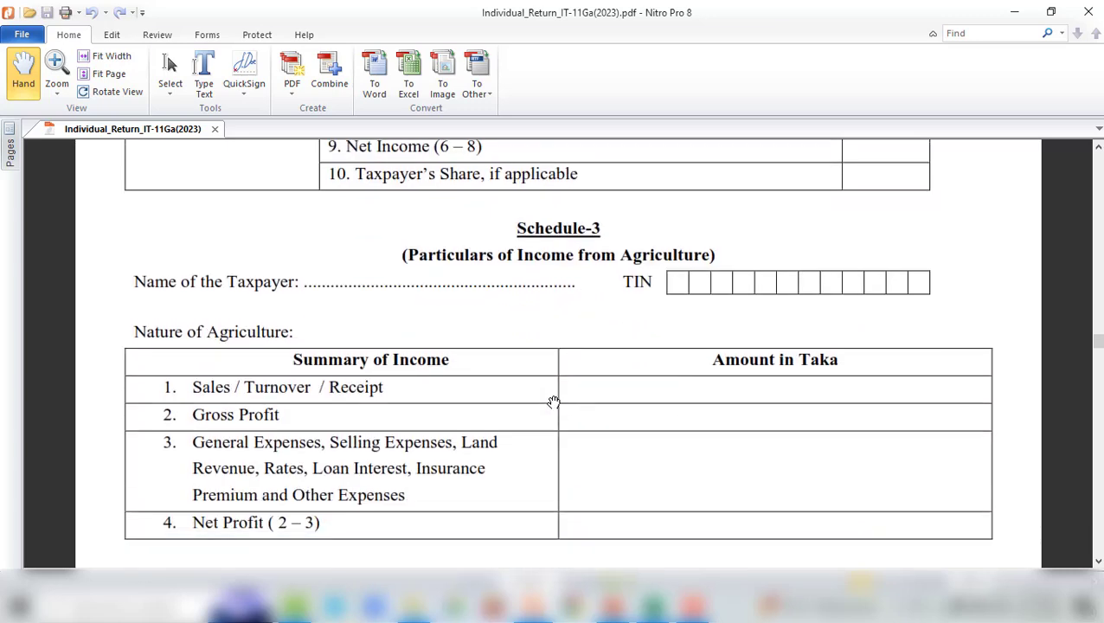
pyautogui.scroll(-1, 603, 364)
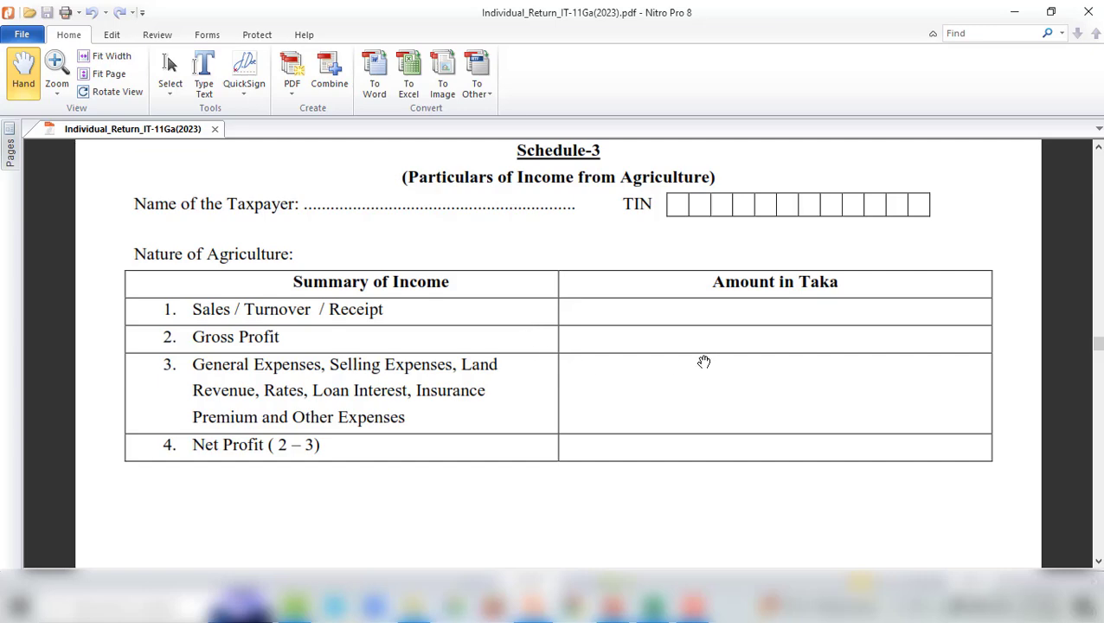
pyautogui.scroll(-7, 703, 361)
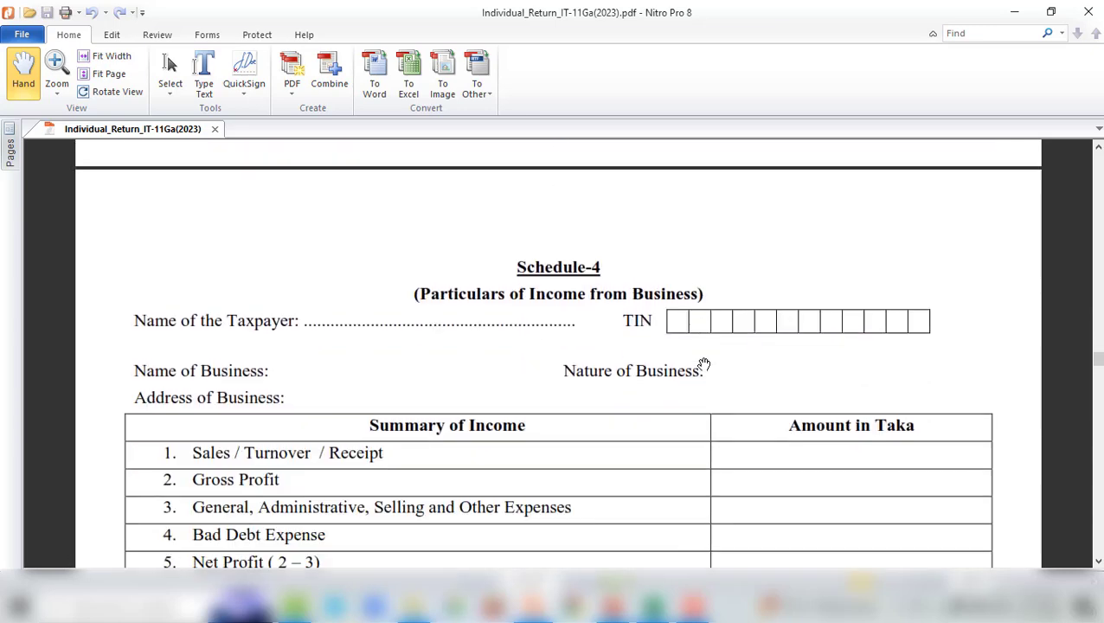
pyautogui.scroll(-1, 704, 364)
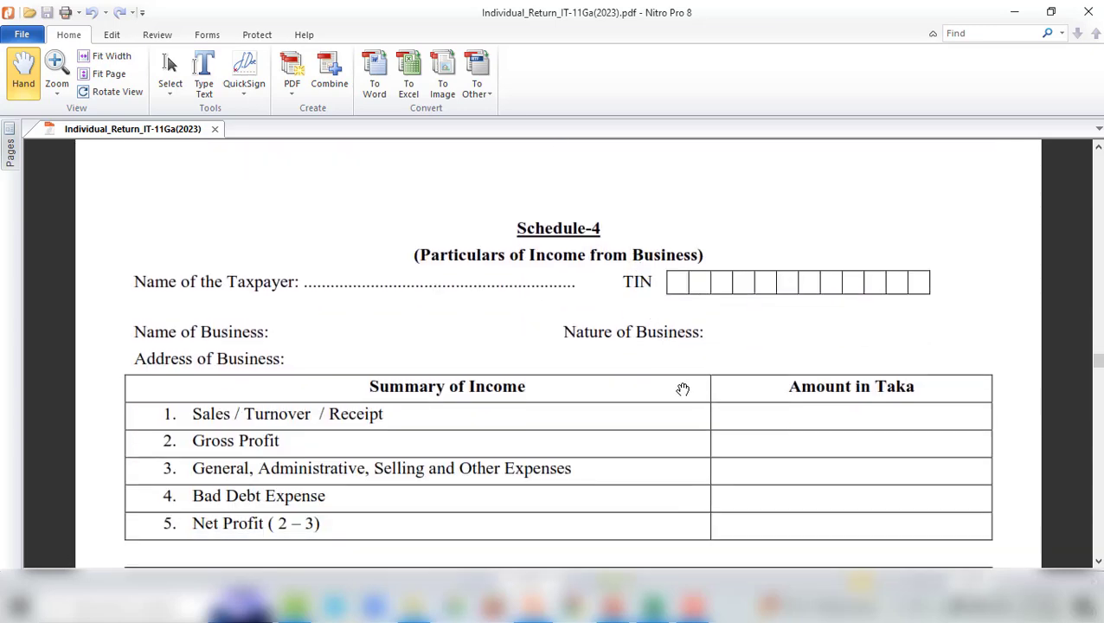
pyautogui.scroll(-8, 683, 390)
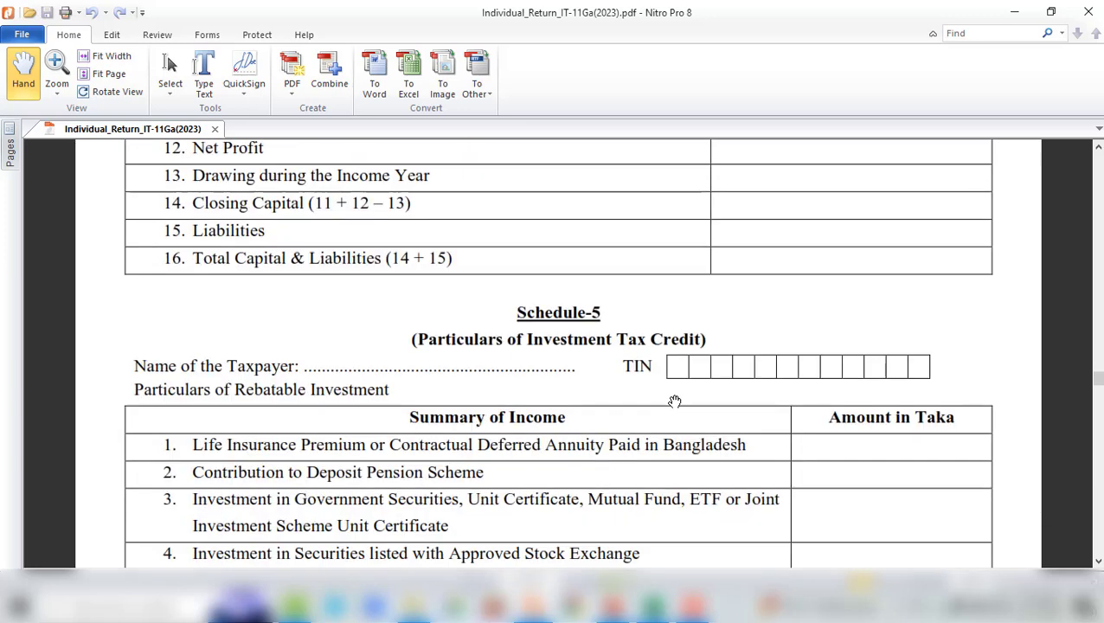
# Examine the rebatable investment items of Schedule 5, Particulars of Investment Tax Credit, down to the tax rebate amount
pyautogui.scroll(-1, 671, 401)
pyautogui.scroll(-1, 638, 399)
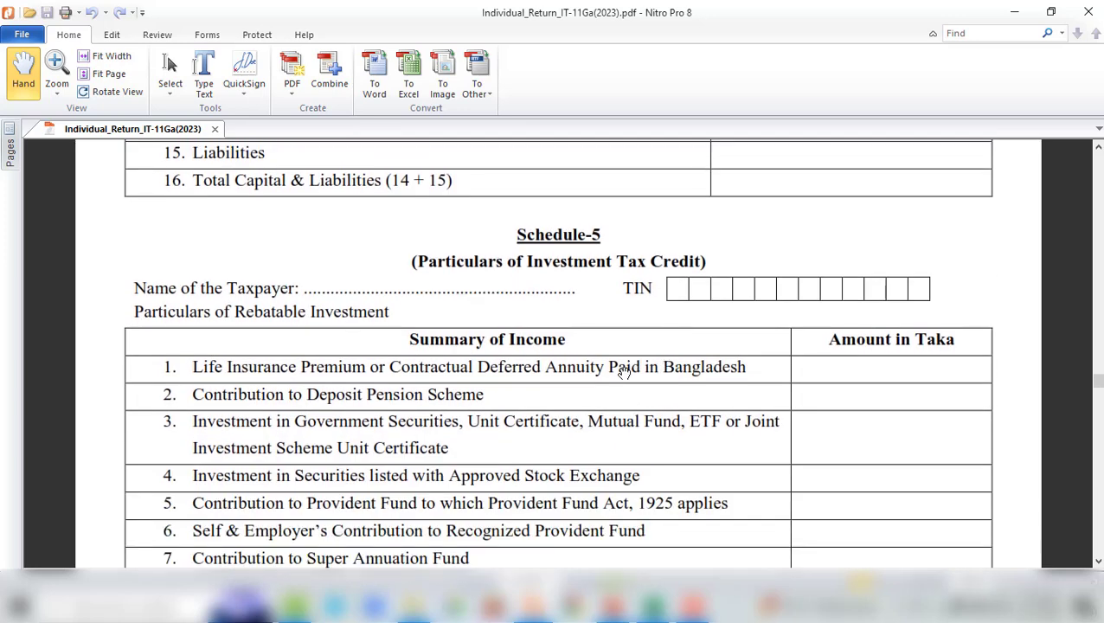
pyautogui.scroll(-1, 594, 355)
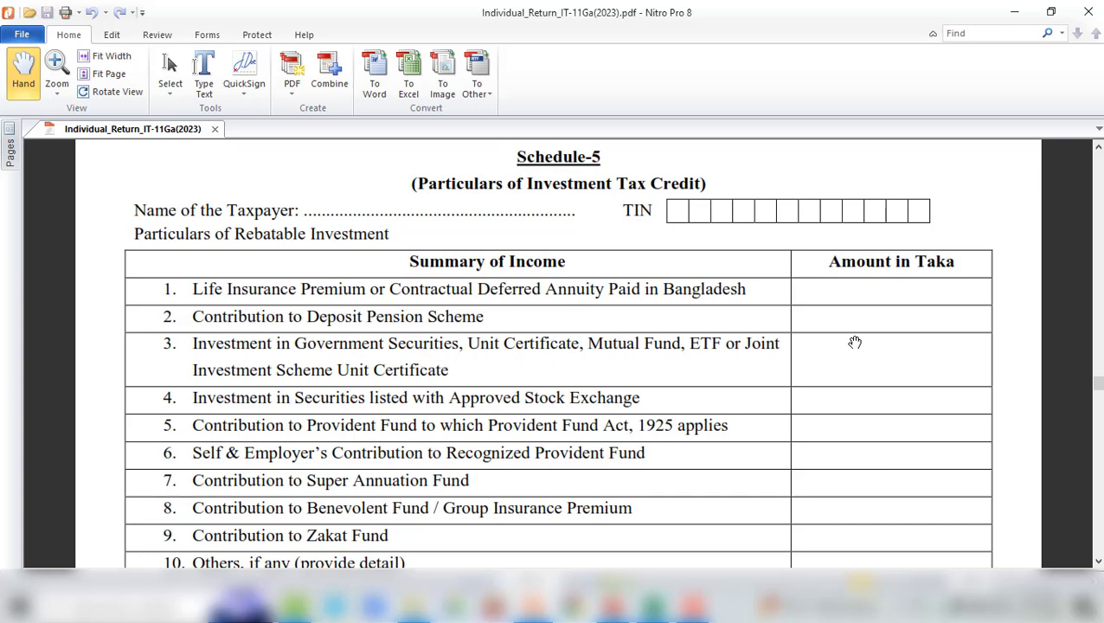
pyautogui.scroll(-1, 774, 372)
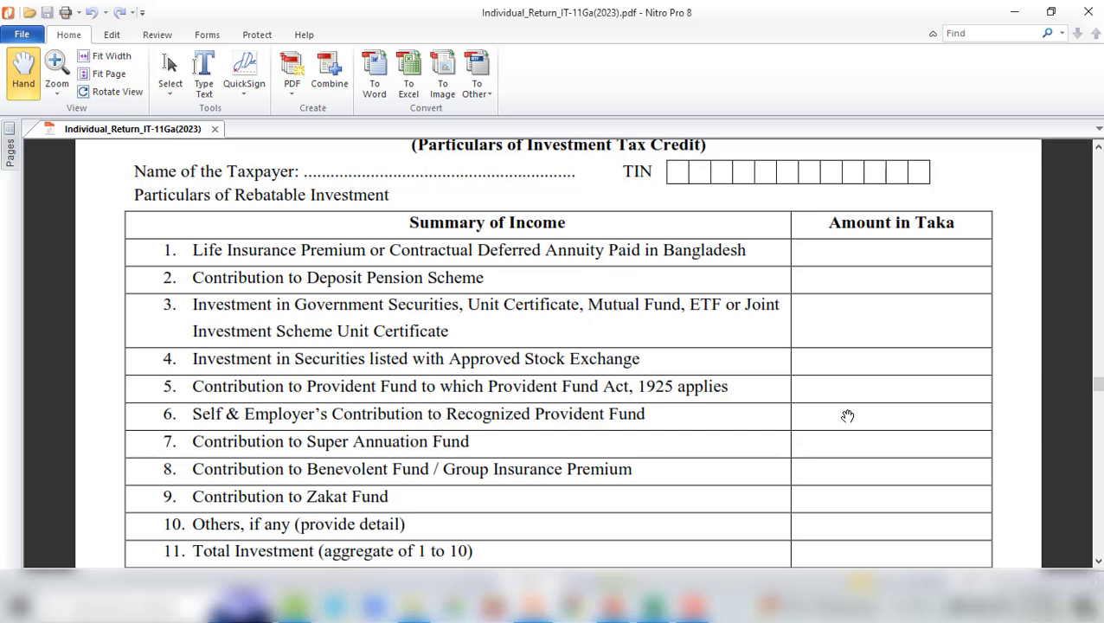
pyautogui.scroll(-3, 845, 417)
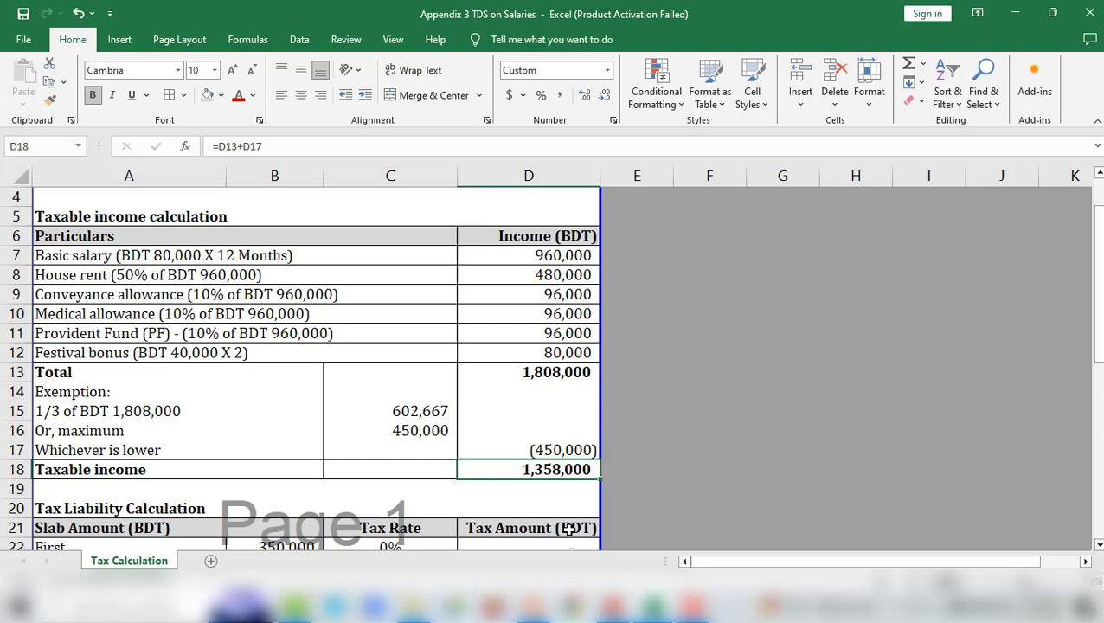
# Select the total investment allowance and lowest rebate amount in the Excel worksheet and relate them to Schedule 5 items 11 and 12
pyautogui.scroll(-5, 546, 497)
pyautogui.scroll(-3, 545, 497)
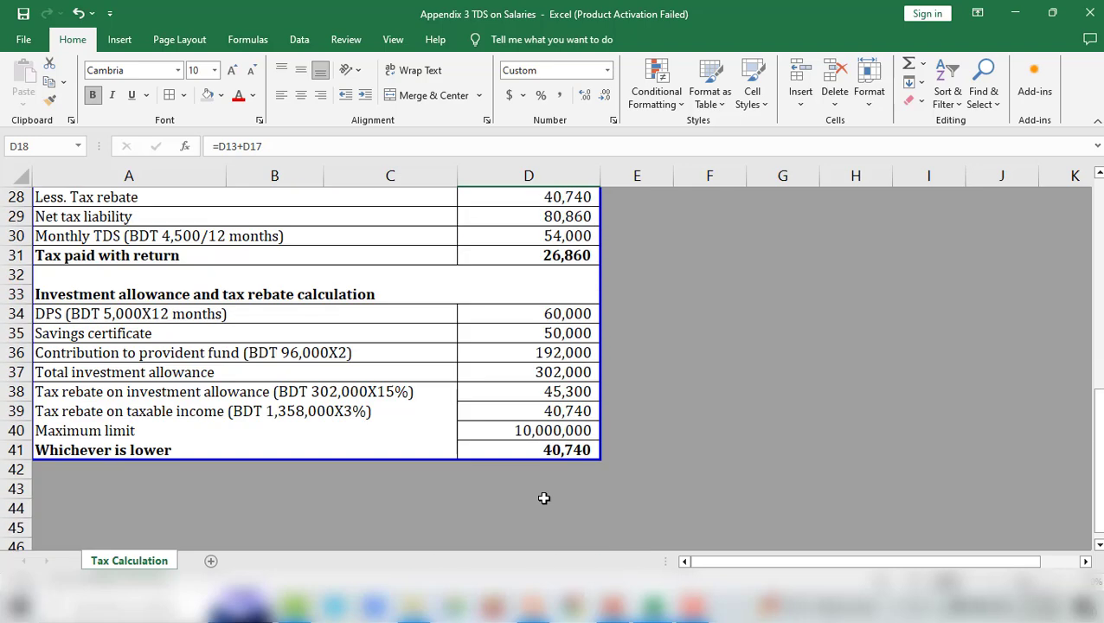
pyautogui.click(558, 372)
pyautogui.click(670, 608)
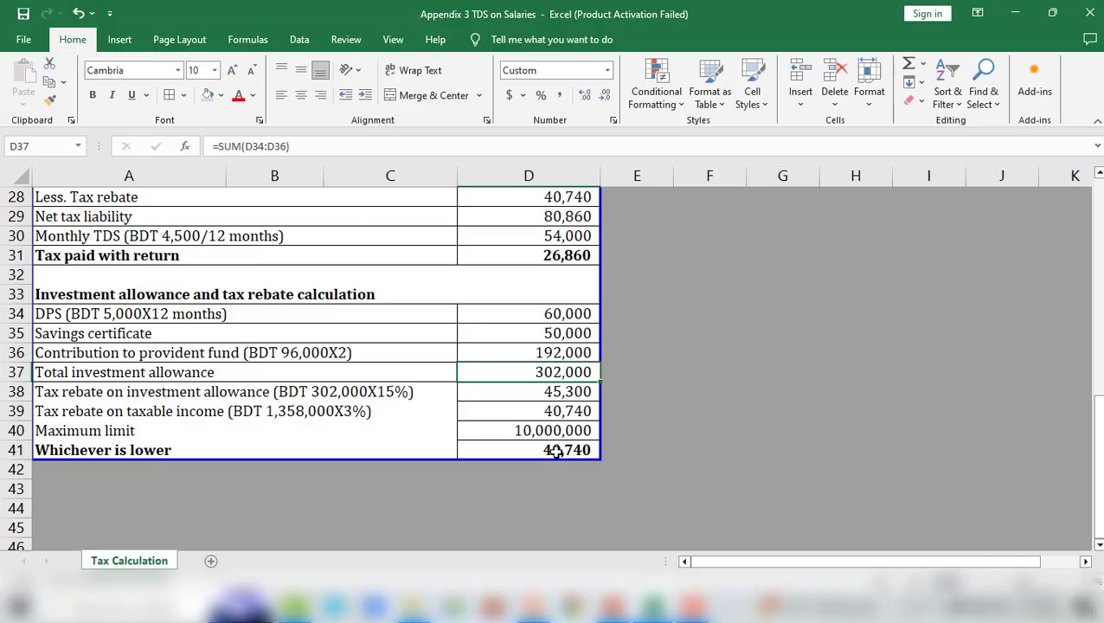
pyautogui.click(555, 452)
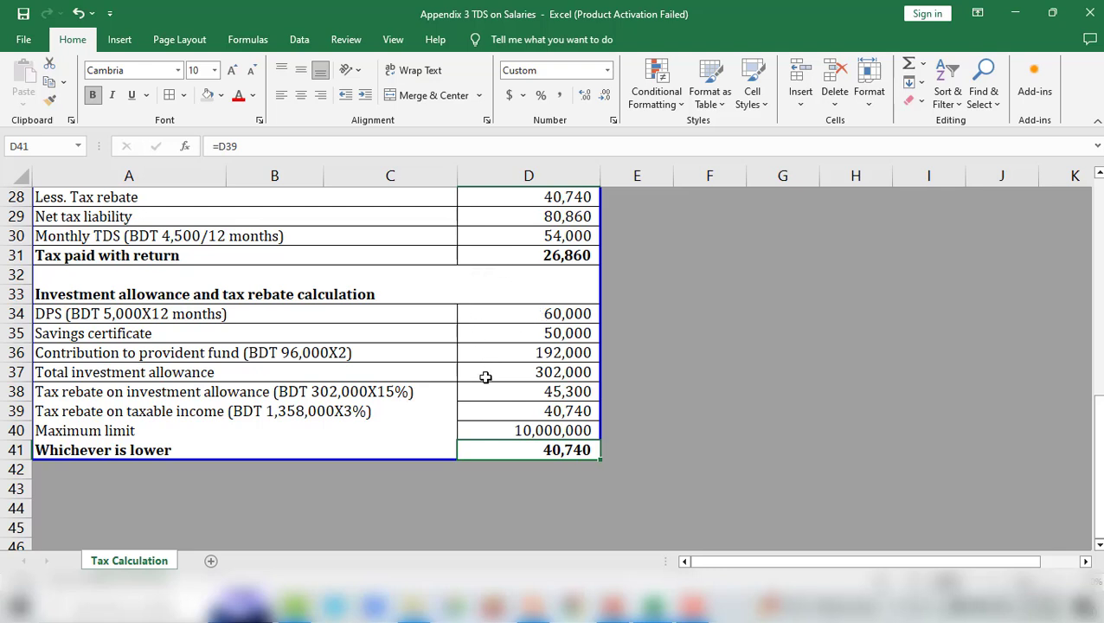
pyautogui.click(652, 606)
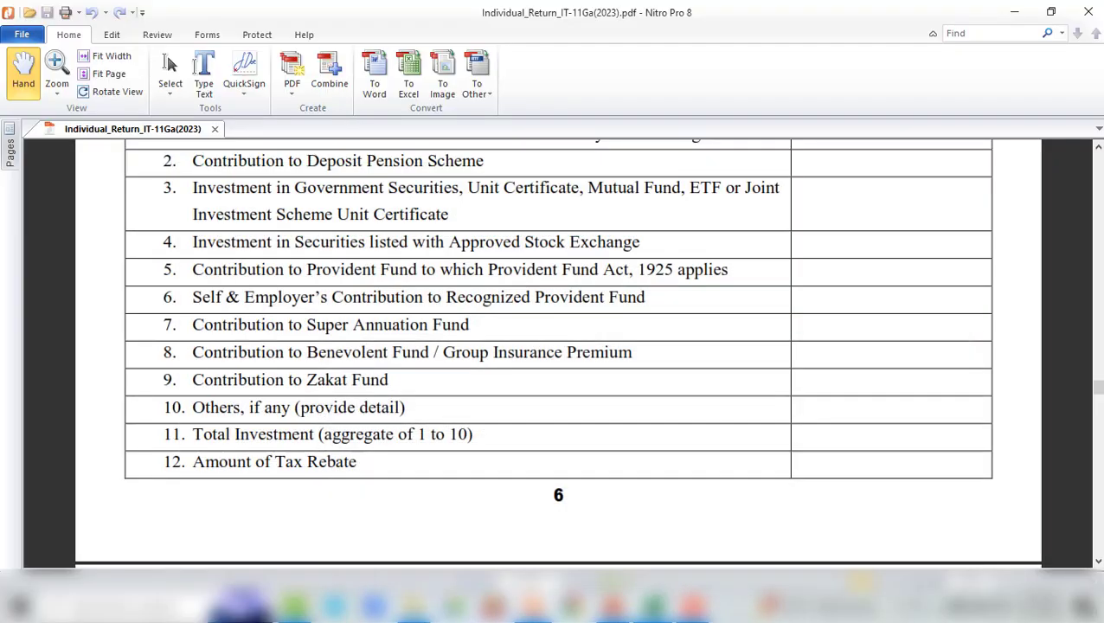